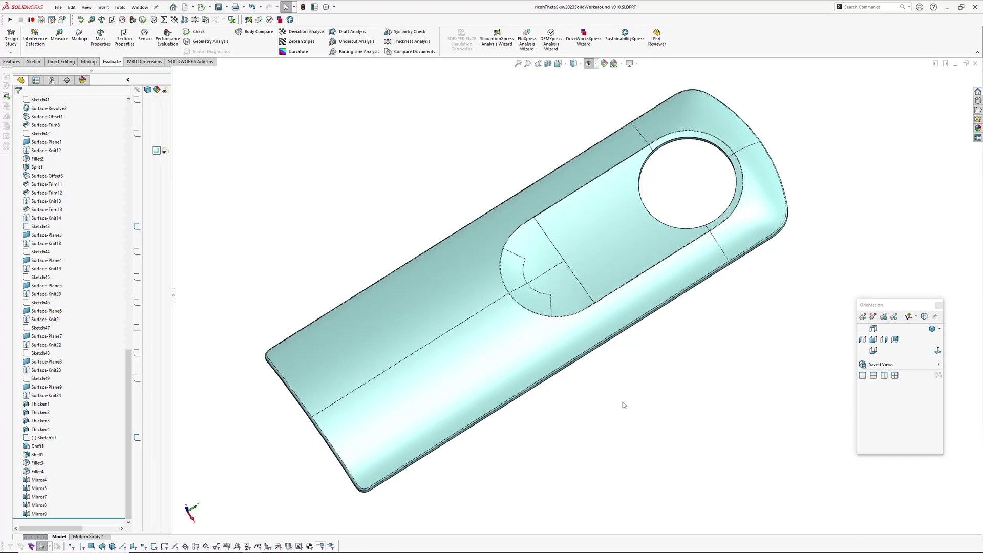
Show the hidden Mirror5, Mirror7, Mirror8 and Mirror9 solid bodies to view the complete camera, and hide them again.
middle_drag(625, 402, 634, 422)
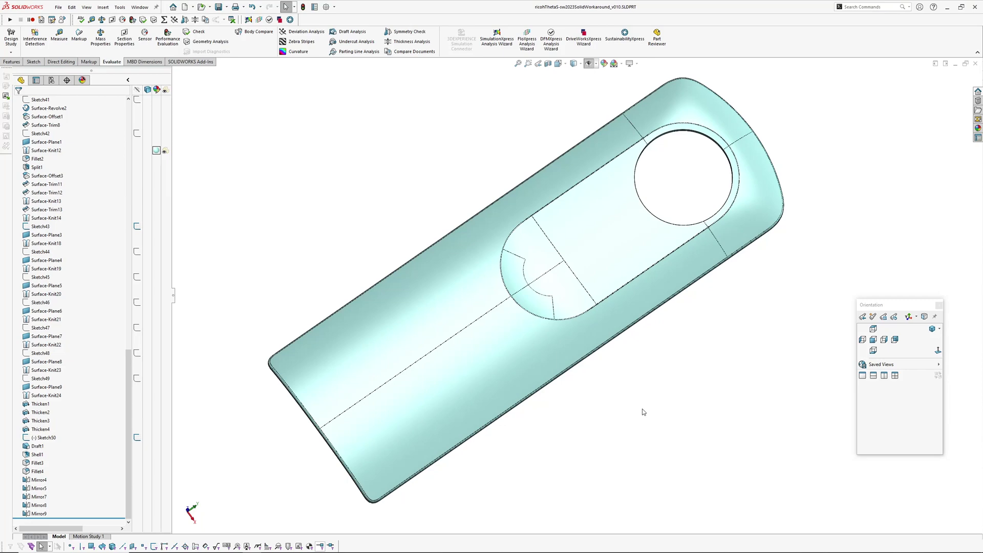
middle_drag(612, 416, 706, 416)
click(17, 150)
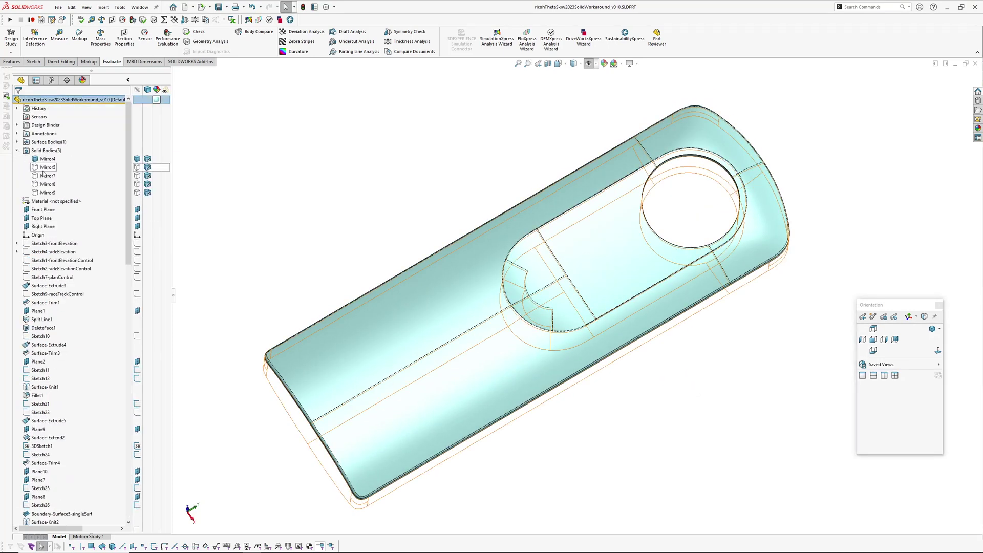
click(136, 168)
click(136, 193)
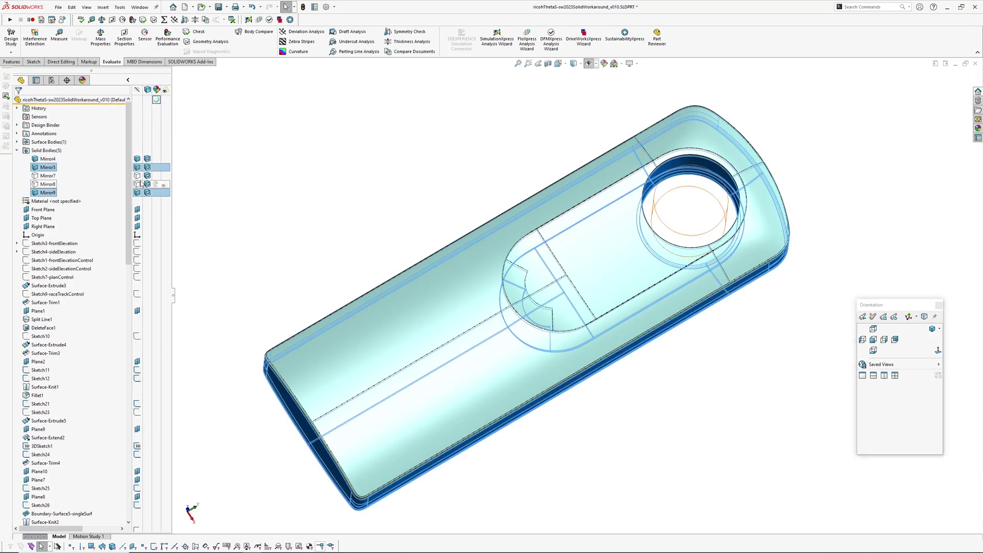
middle_drag(520, 314, 521, 340)
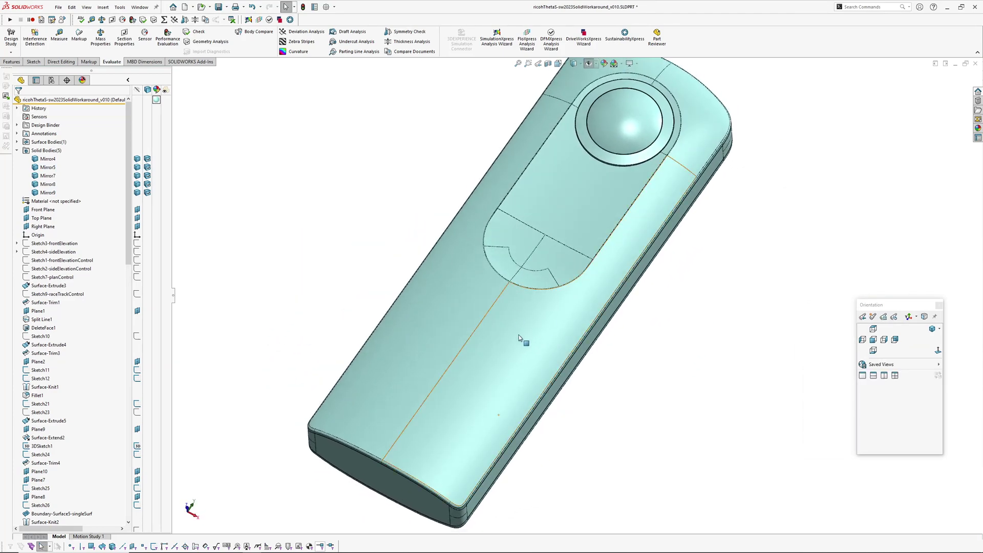
click(136, 184)
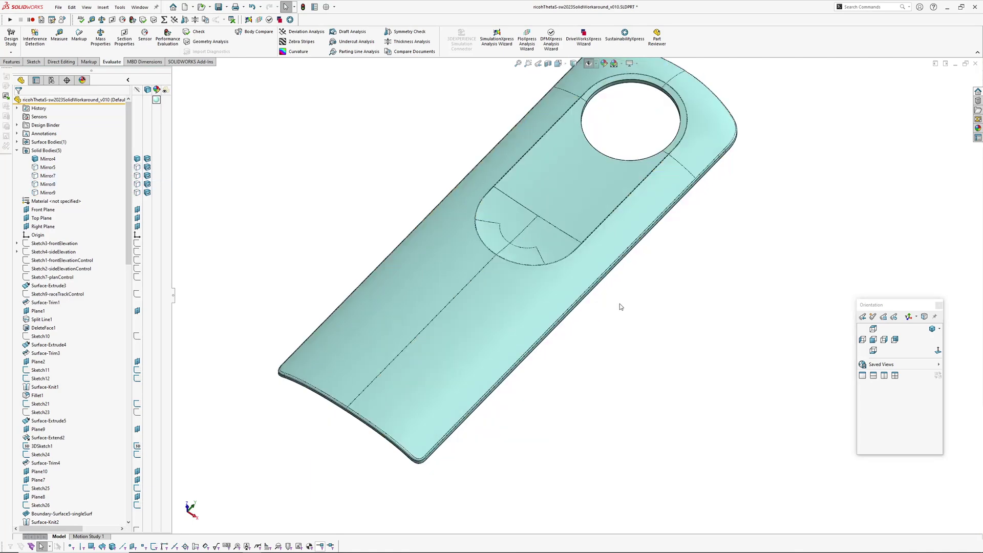
middle_drag(619, 303, 475, 333)
key(Escape)
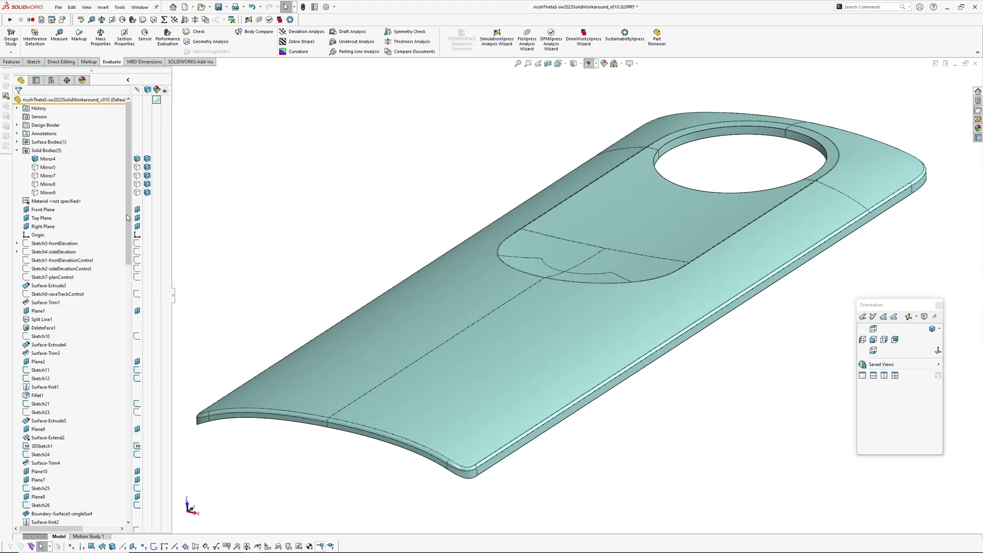
Examine the Draft1, Shell1 and Fillet4 features and the geometry they affect on the front shell.
click(128, 383)
drag(128, 383, 137, 482)
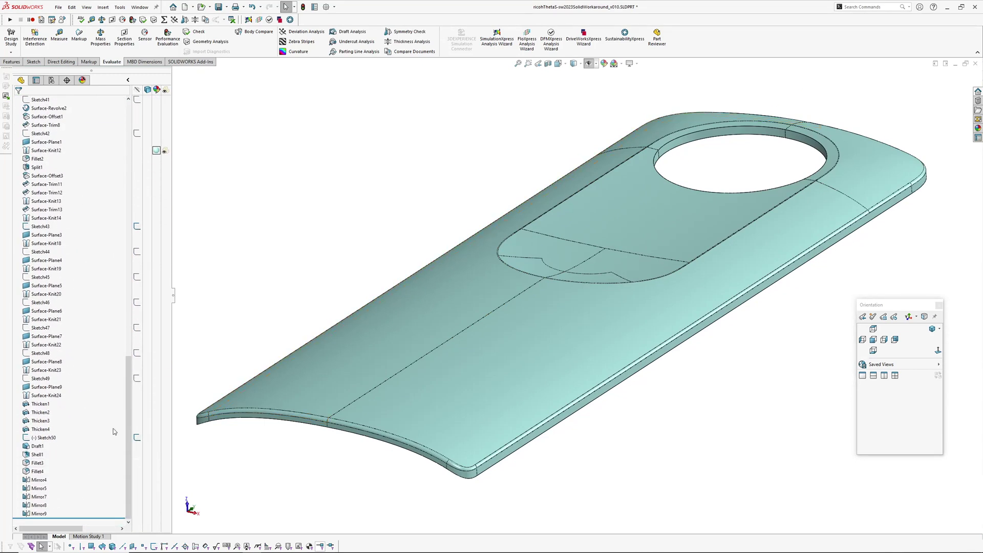
click(35, 446)
click(38, 454)
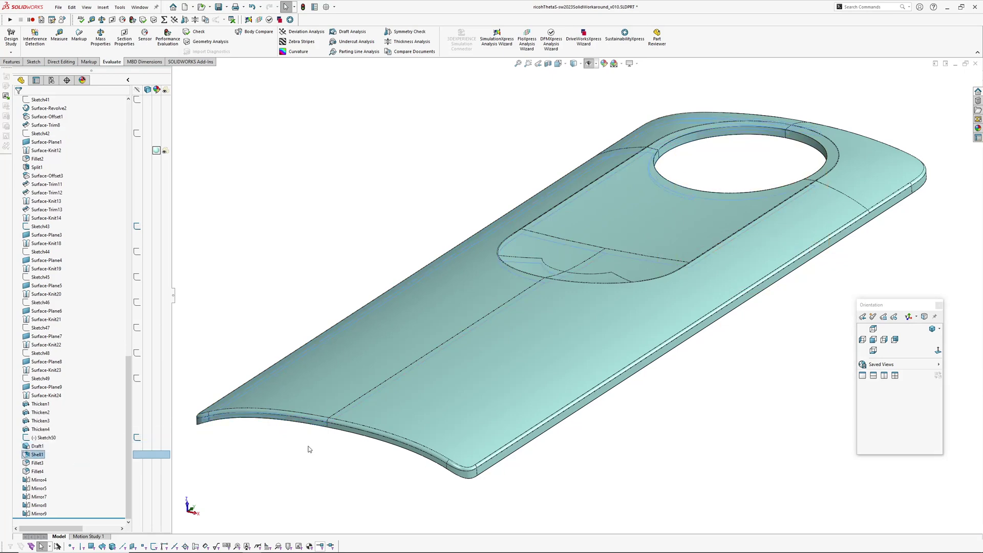
middle_drag(335, 436, 340, 331)
click(411, 342)
click(38, 471)
middle_drag(492, 312, 404, 297)
key(Escape)
scroll(404, 297, up, 2)
click(430, 326)
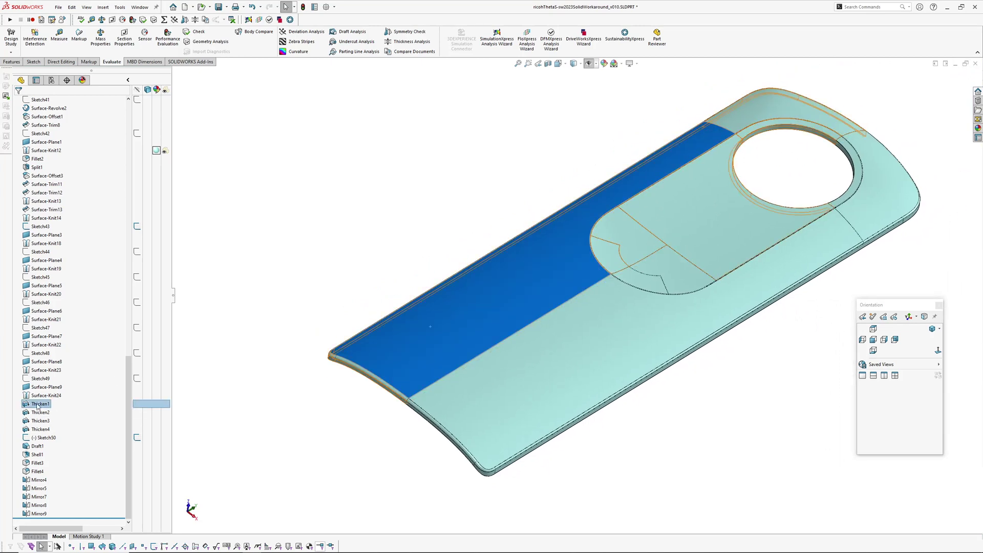
Open the Thicken1 feature to review its parameters, and close it without changes.
click(37, 405)
click(42, 379)
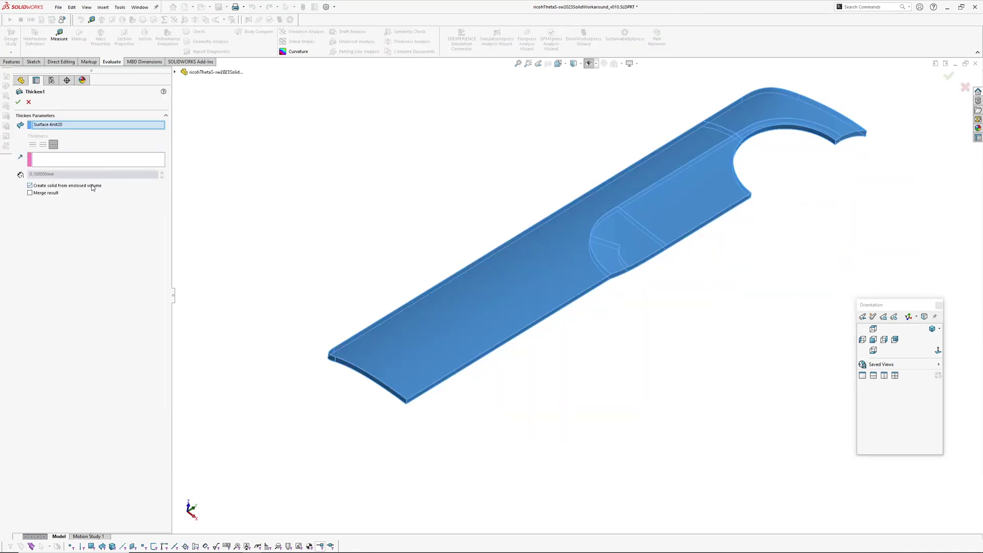
click(28, 101)
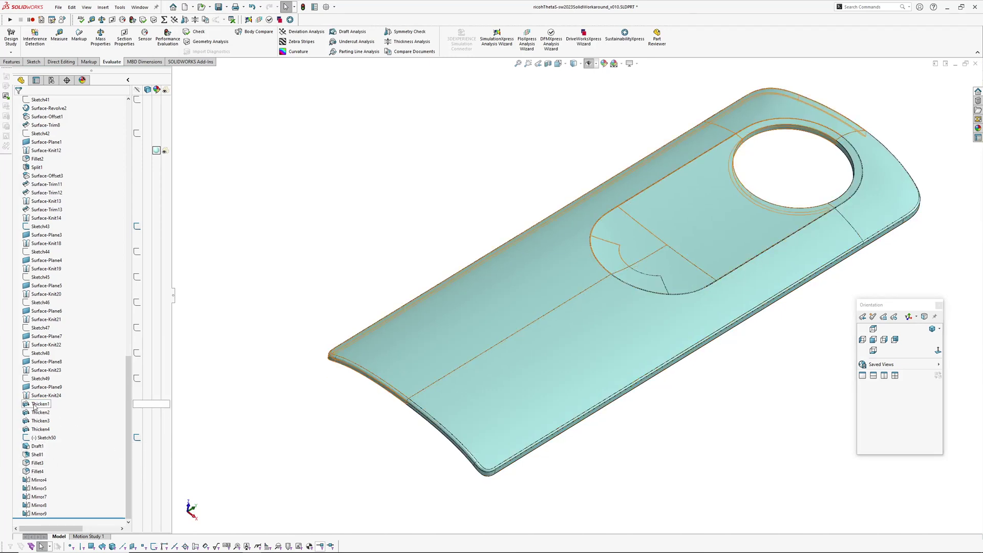
Roll the model history back to just before Sketch50.
middle_drag(517, 308, 687, 220)
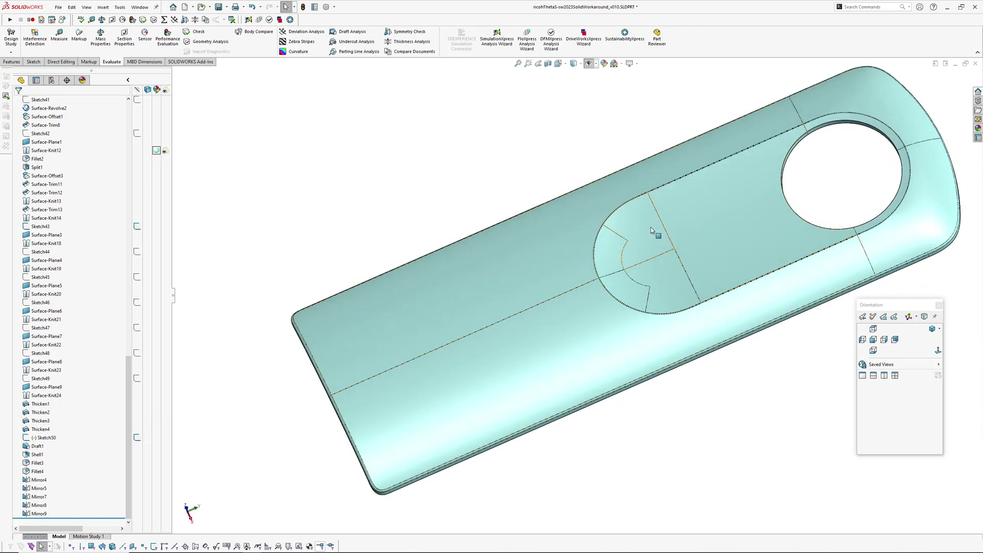
click(39, 438)
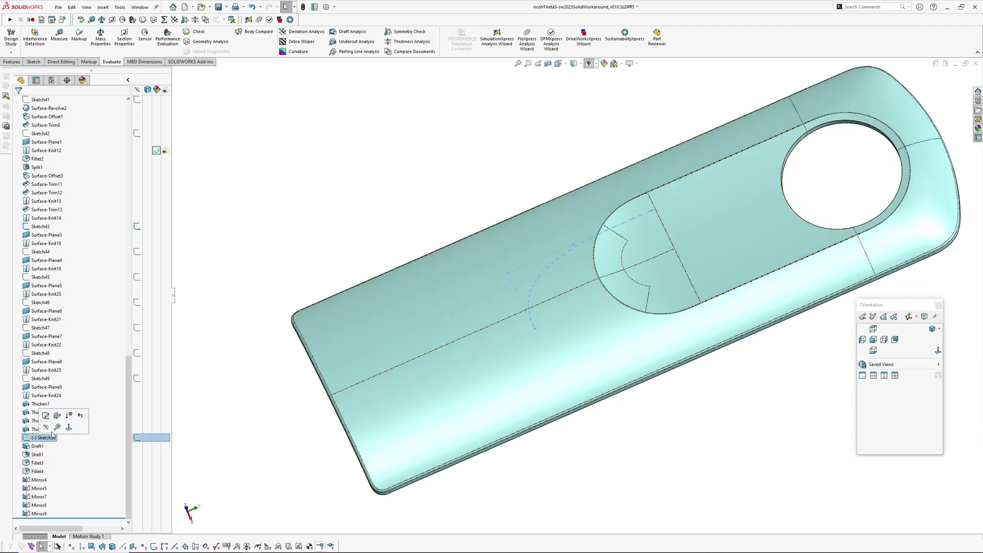
click(80, 415)
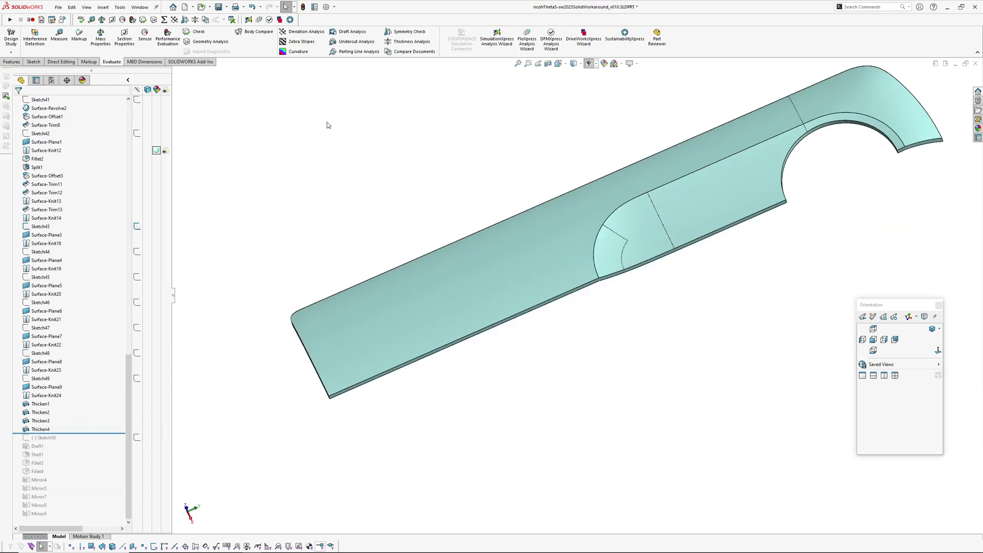
Delete the two faces of the rounded recess end from the half shell, using the plain Delete option without patching.
click(102, 7)
mouse_move(123, 89)
click(194, 89)
click(640, 220)
click(620, 243)
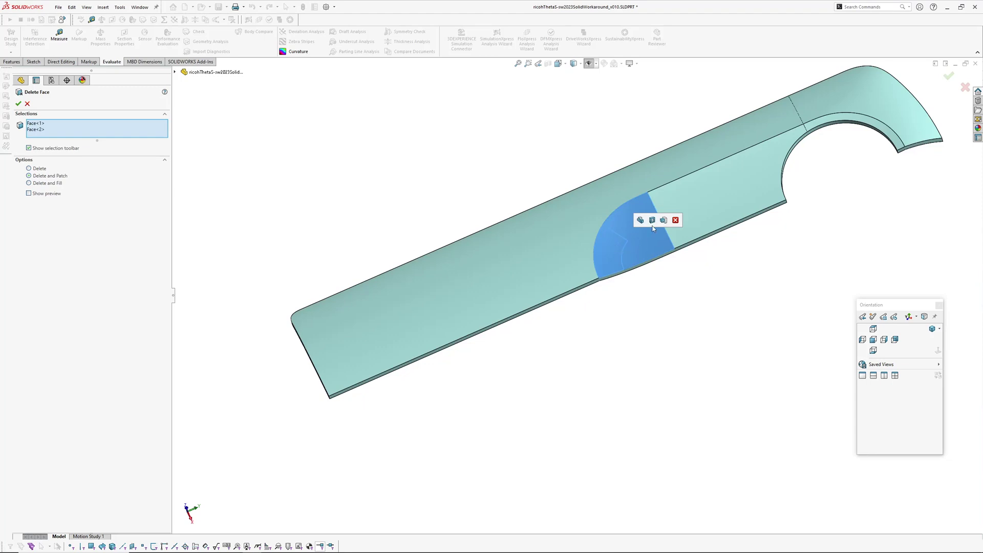
click(29, 169)
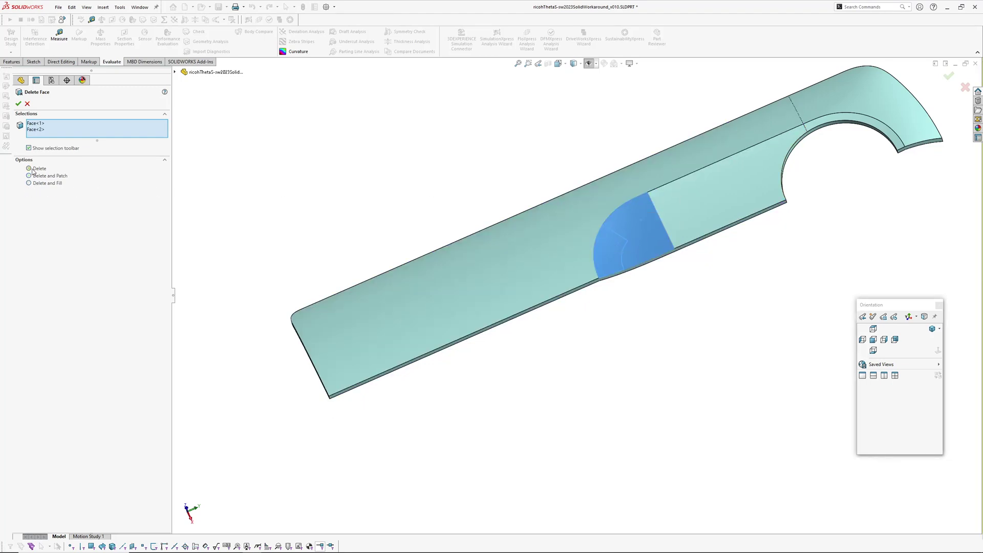
click(18, 103)
Fill the opening left in the half shell with a Contact surface bounded by its five open edges.
middle_drag(634, 275, 643, 215)
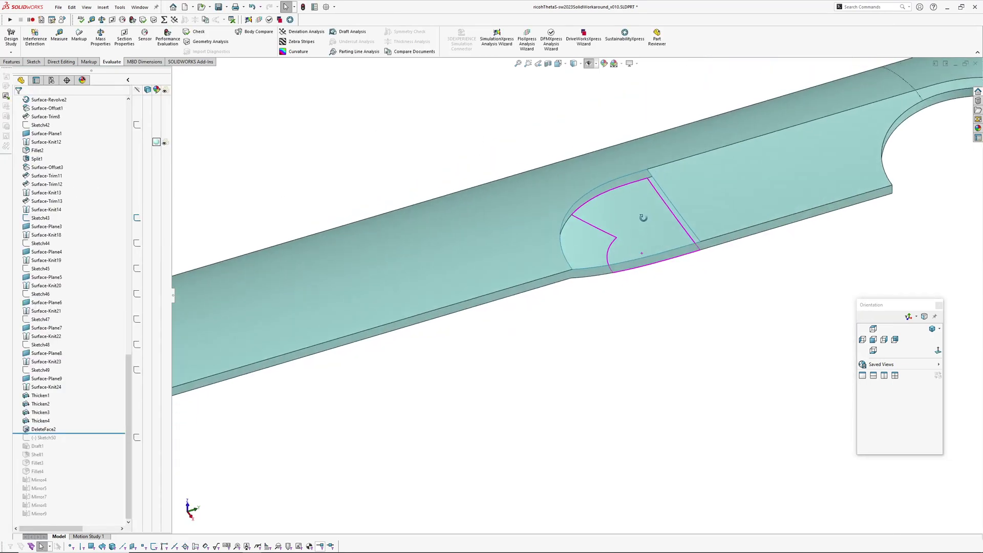
click(103, 7)
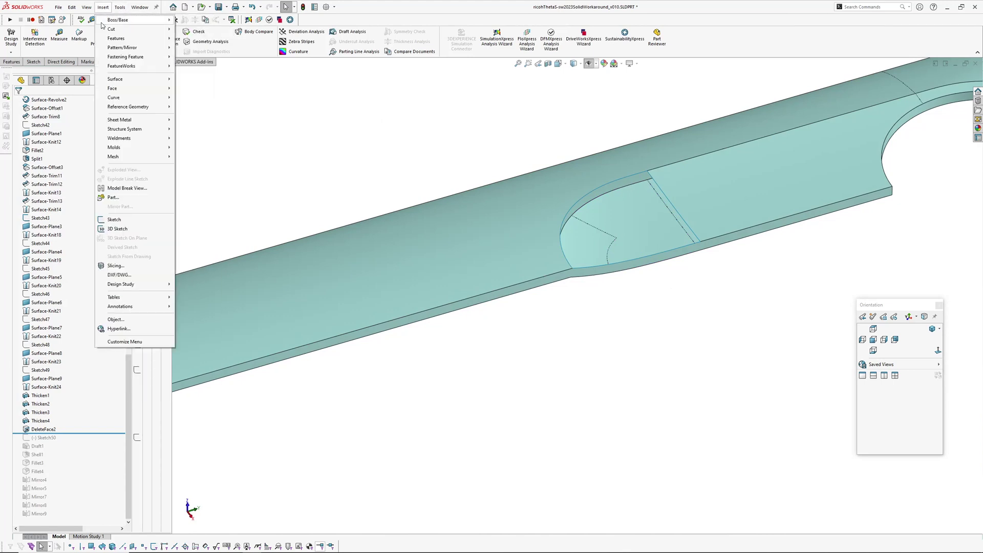
mouse_move(127, 79)
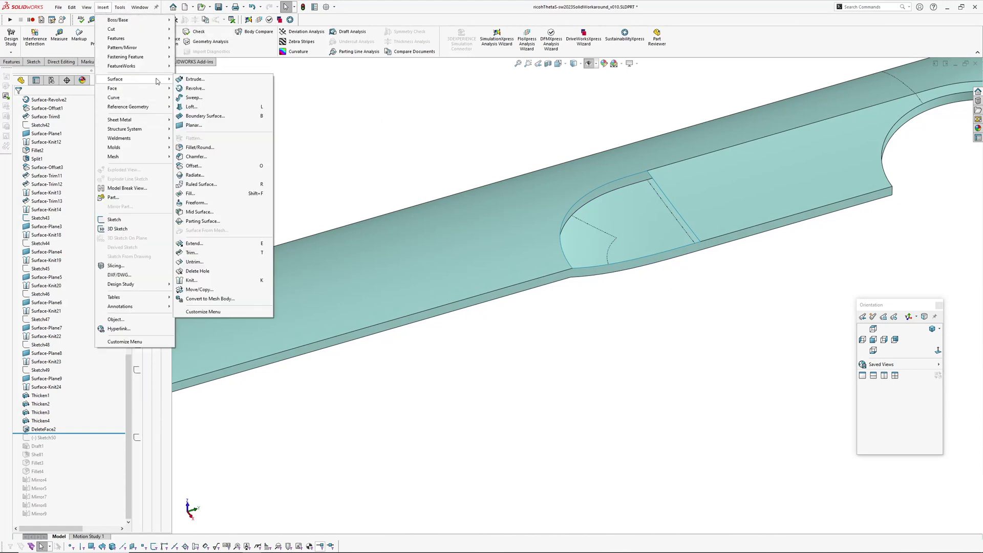
click(197, 195)
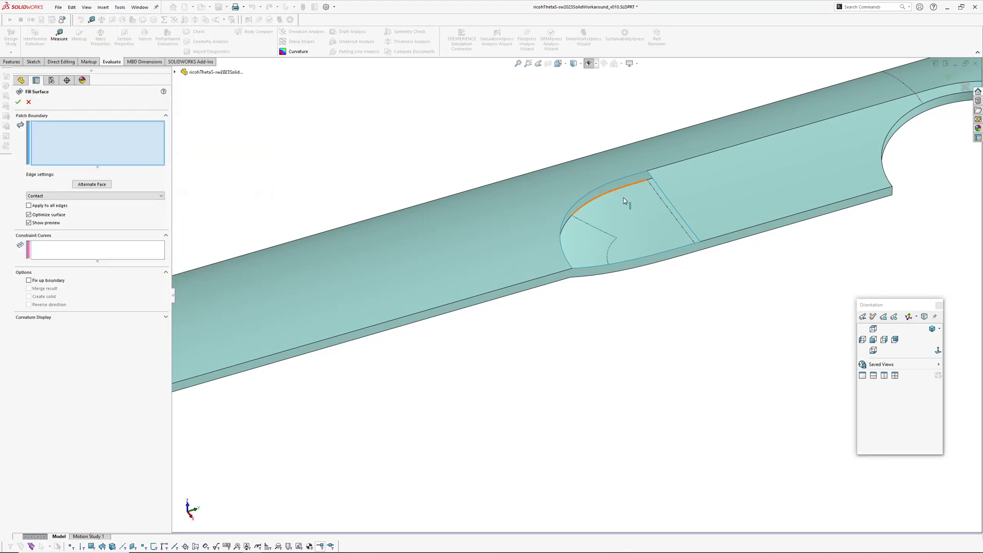
right_click(655, 181)
click(695, 283)
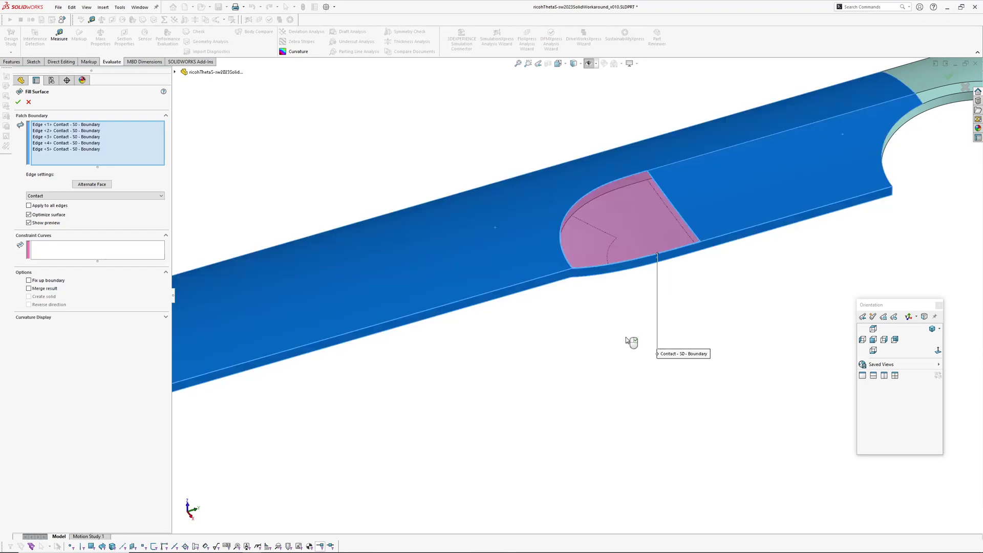
middle_drag(600, 223, 613, 238)
click(17, 102)
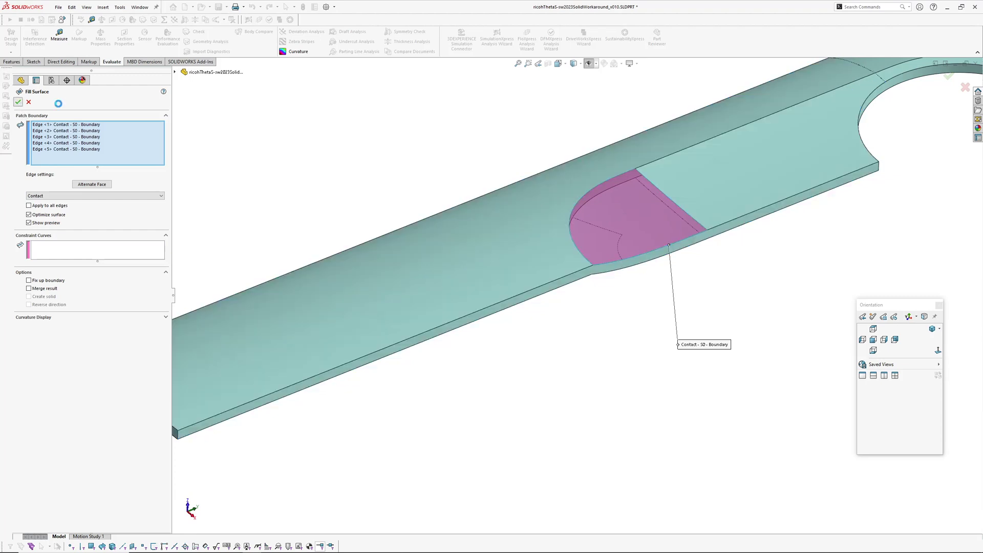
Knit the opened shell surface and the new fill patch into one surface.
right_drag(644, 270, 535, 241)
click(558, 238)
click(617, 234)
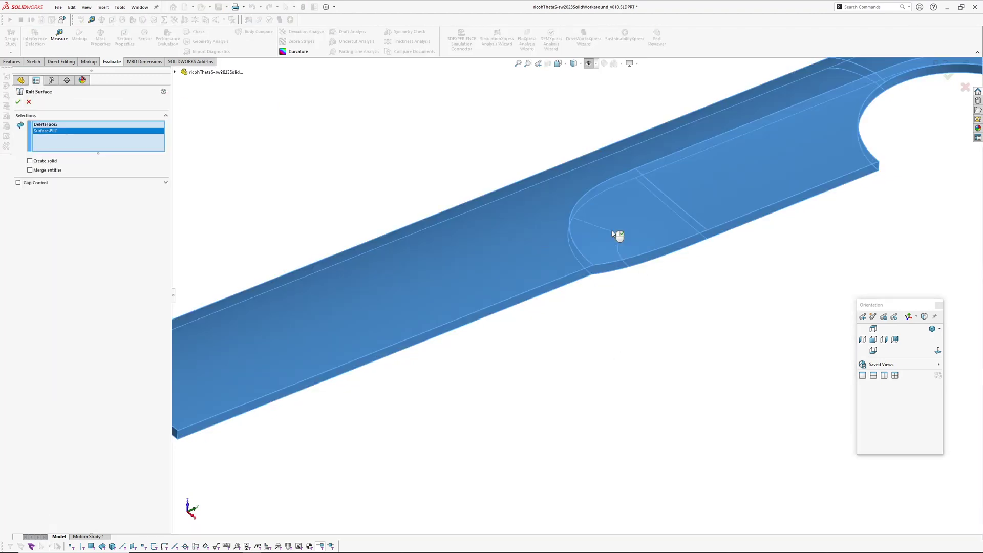
key(Return)
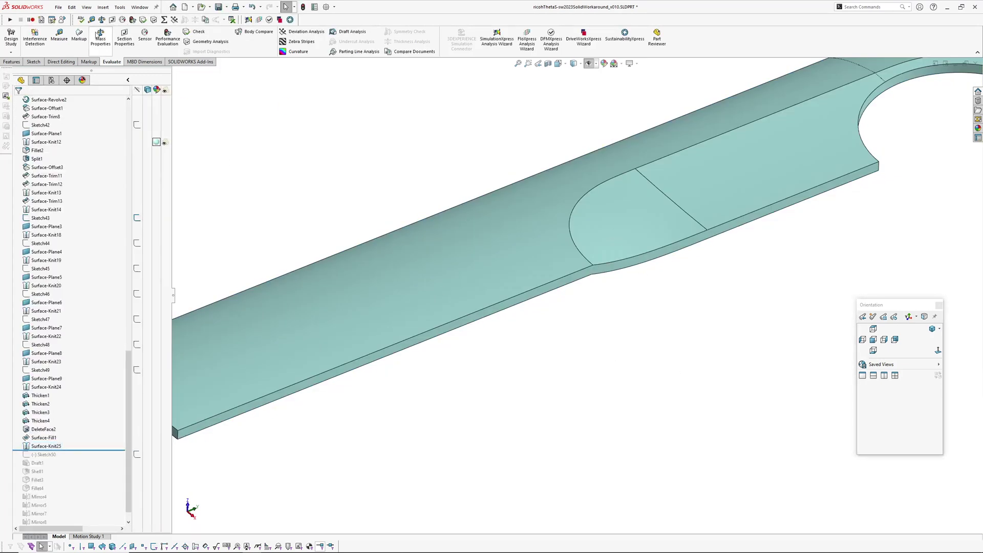
Thicken the knitted surface into a solid with Create solid from enclosed volume enabled.
click(104, 7)
mouse_move(118, 16)
click(215, 66)
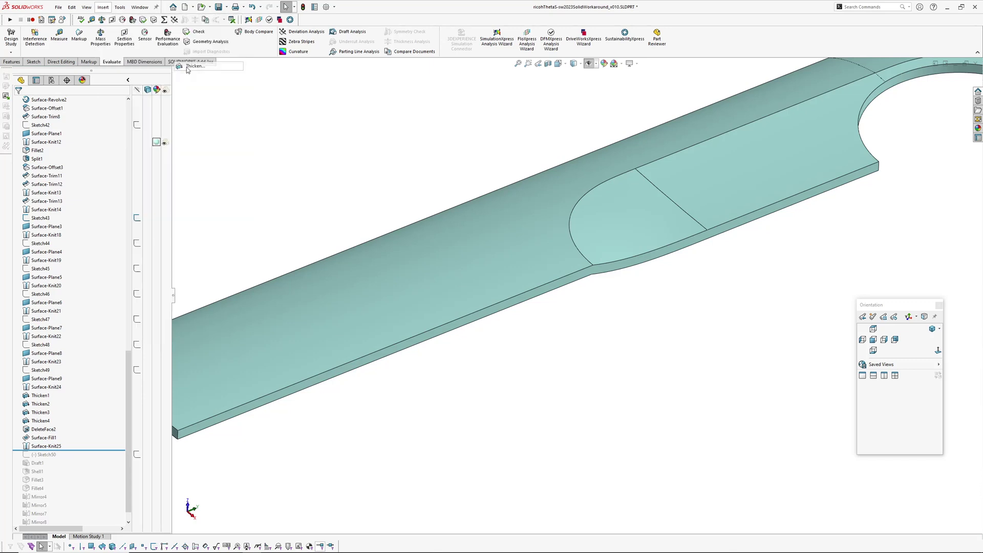
click(439, 281)
click(31, 186)
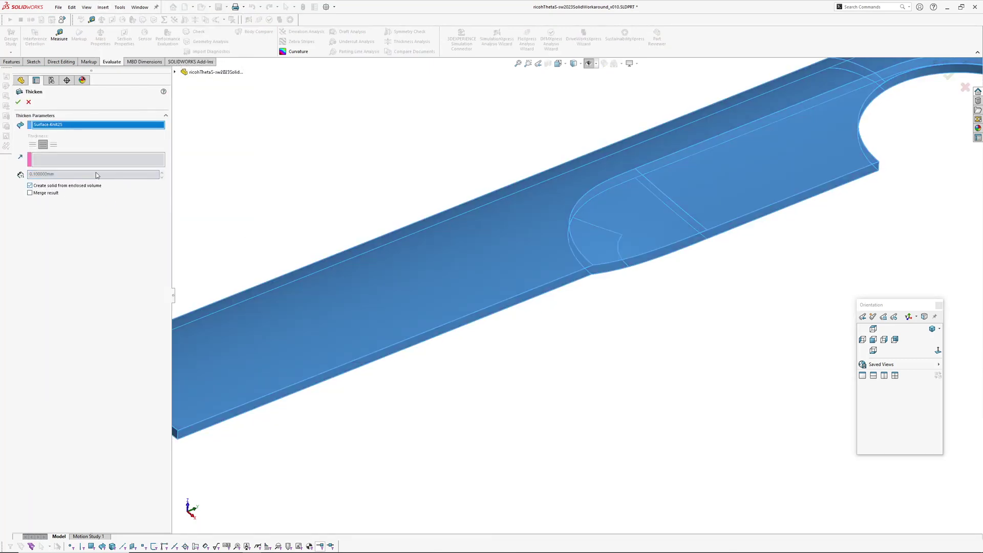
key(Return)
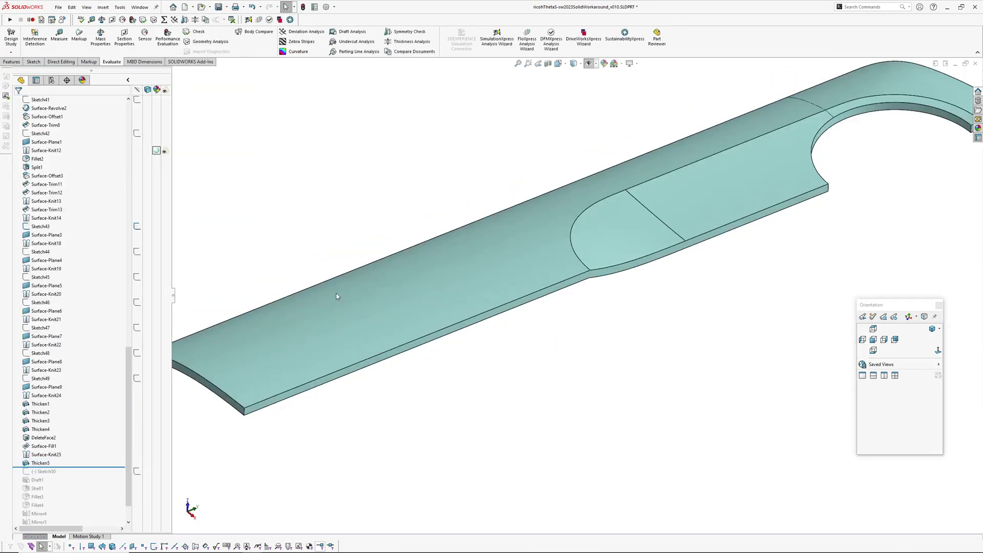
Roll the model history forward to just after Fillet4 and examine how the following features rebuild.
scroll(82, 471, down, 2)
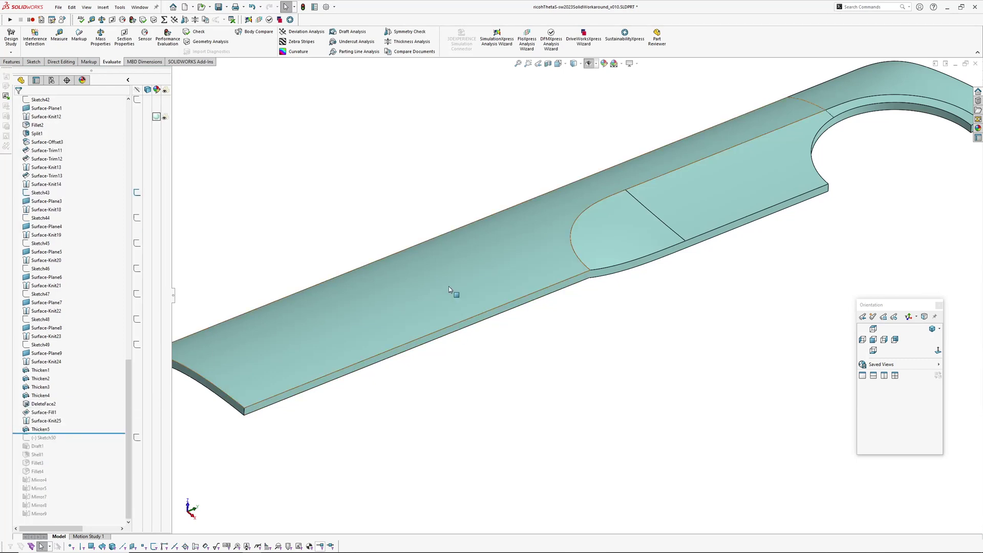
mouse_move(87, 433)
mouse_down()
mouse_move(72, 490)
mouse_move(73, 475)
mouse_up()
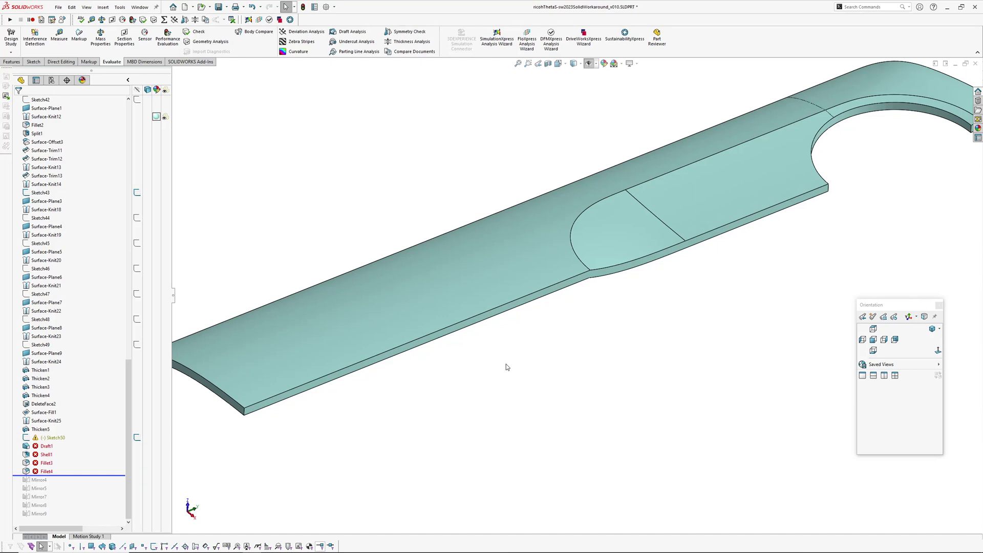
middle_drag(518, 365, 610, 318)
scroll(620, 362, up, 1)
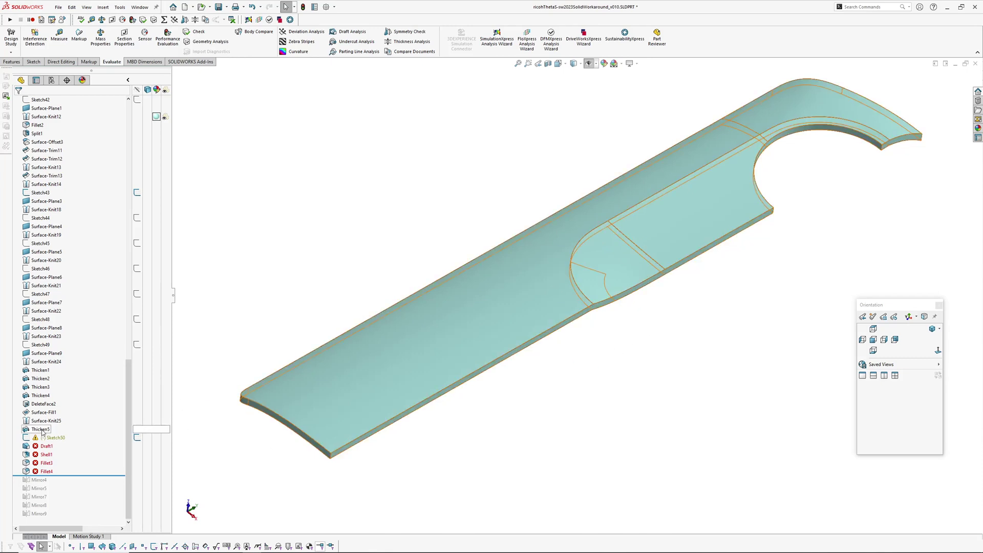
mouse_move(49, 441)
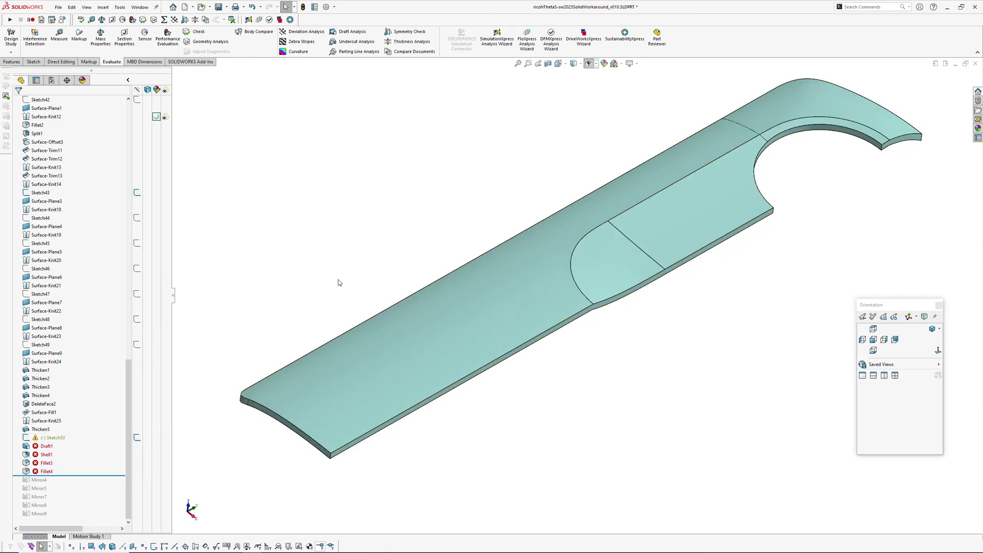
Remove the trial Thicken5, Surface-Knit25, Surface-Fill1 and DeleteFace2 features from the model history.
click(40, 430)
key(Delete)
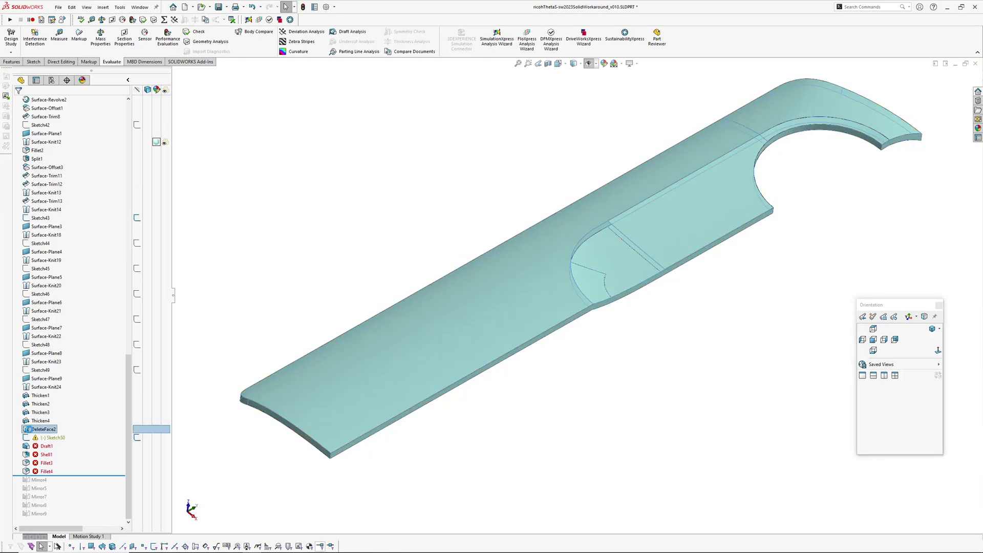
key(ctrl+z)
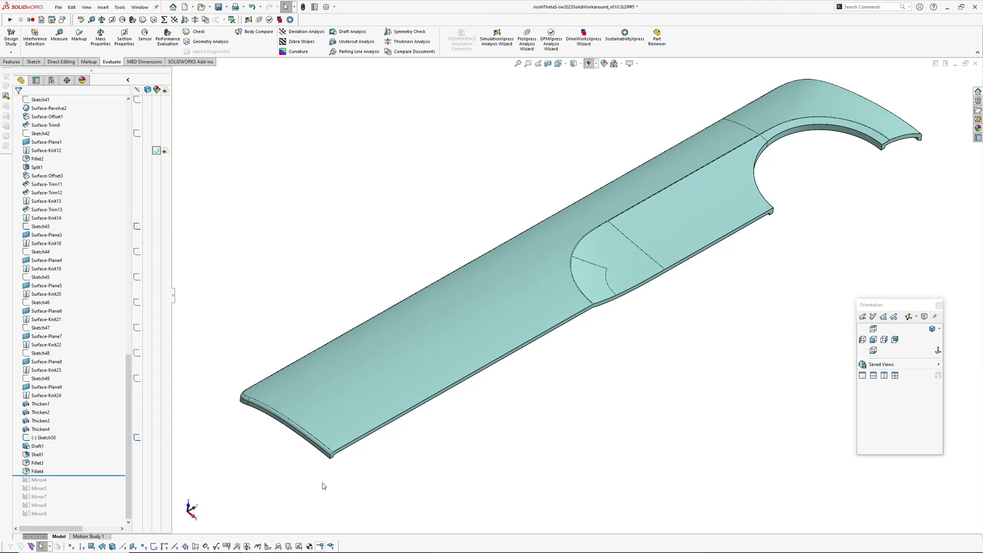
Roll the model history back to just before Draft1 and select Sketch50 to display its curve on the half shell.
click(37, 446)
click(64, 422)
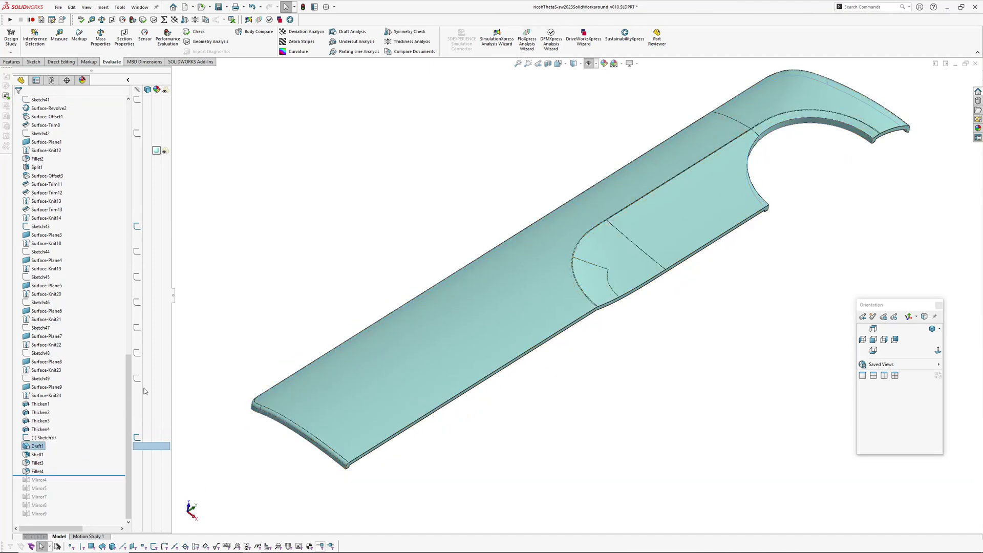
click(40, 437)
middle_drag(600, 276, 749, 334)
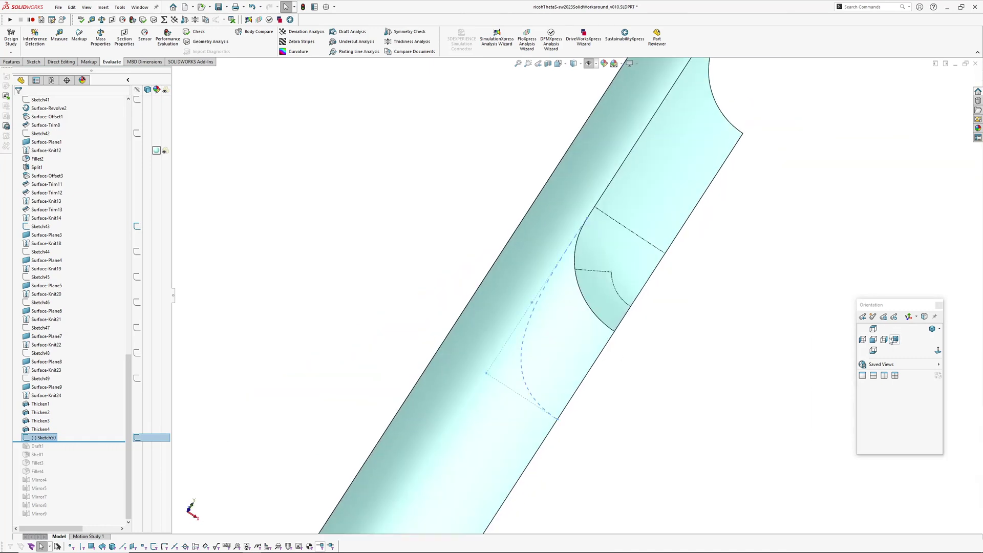
Examine Sketch50's curve against the rounded recess end from the front and from an angled view.
click(873, 339)
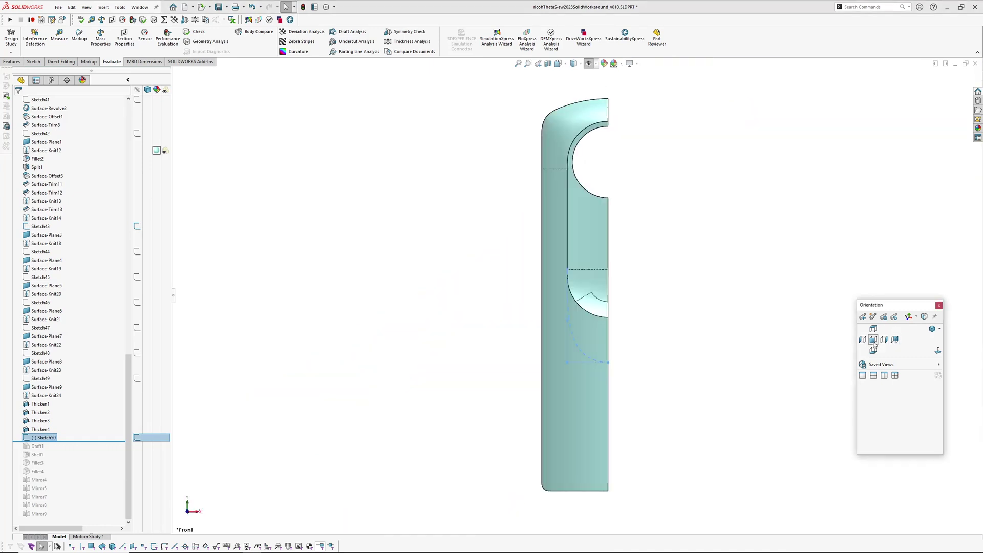
click(695, 322)
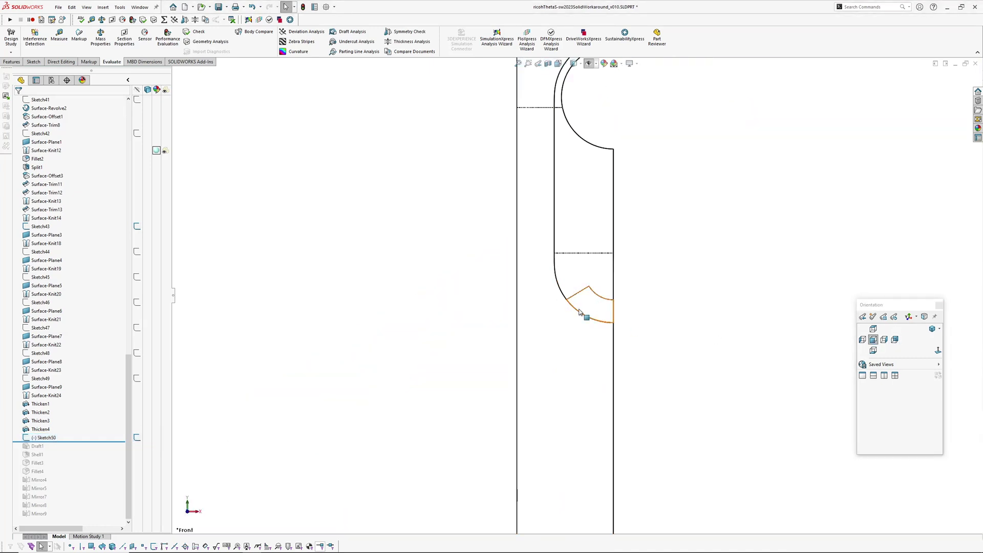
click(41, 438)
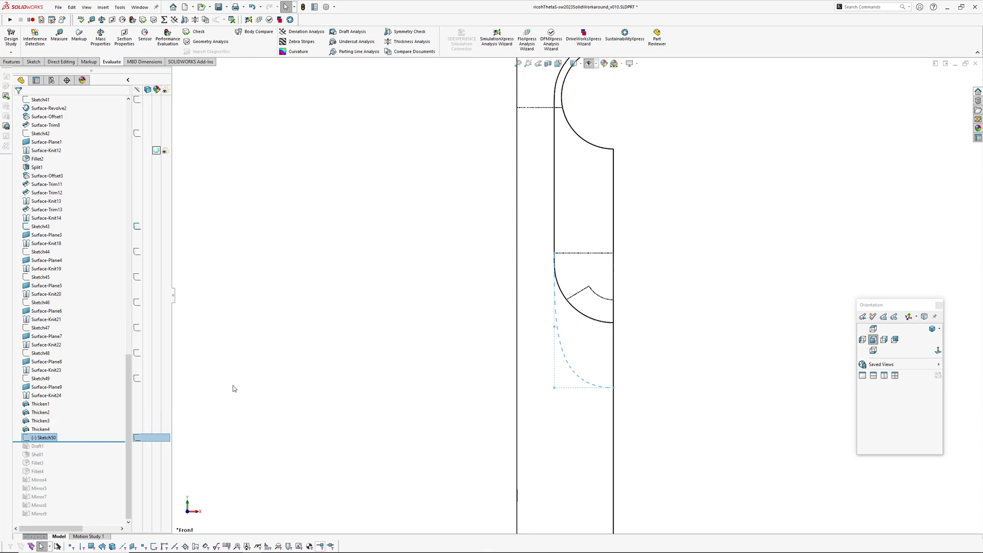
click(392, 347)
key(2)
middle_drag(612, 353, 584, 267)
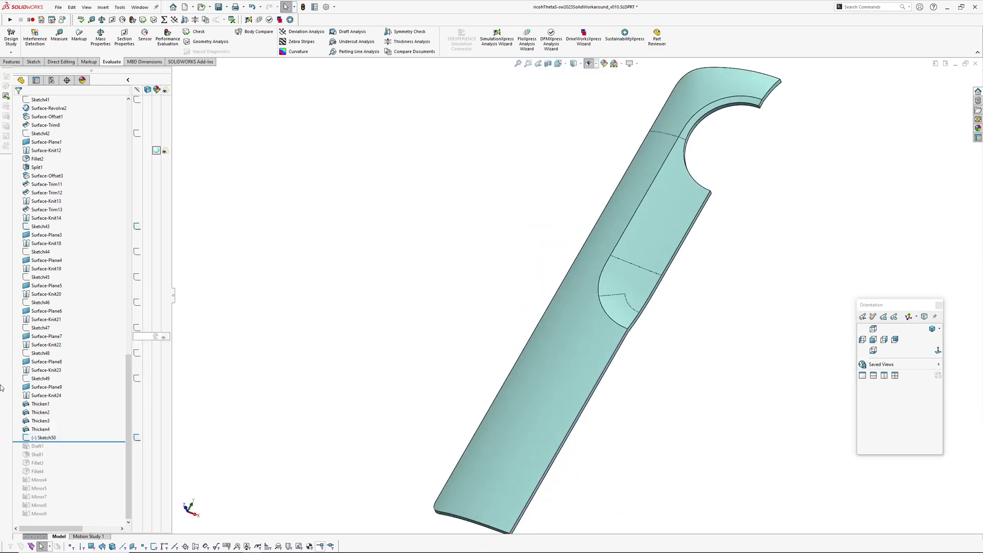
Project Sketch50 onto the long outer face of the half shell as a split line.
click(43, 438)
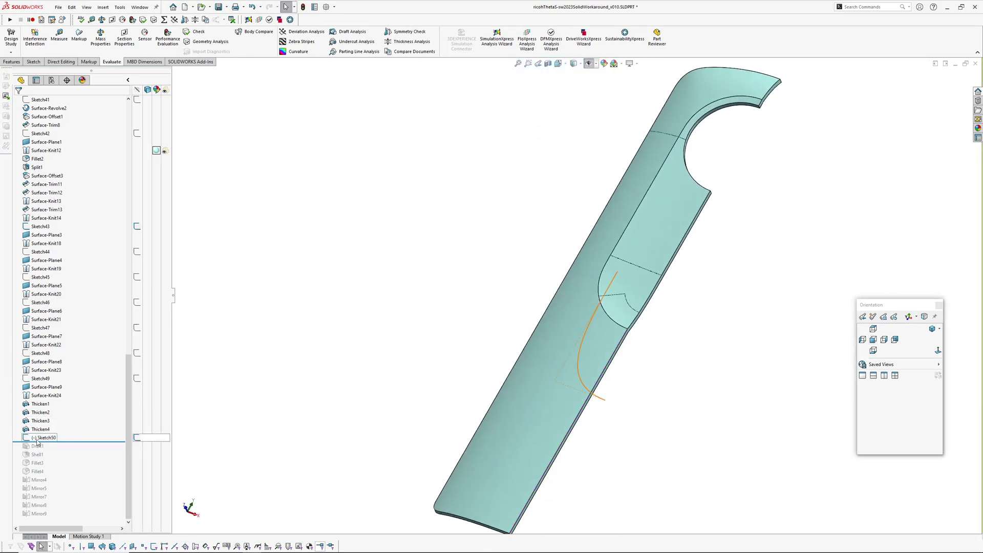
click(104, 7)
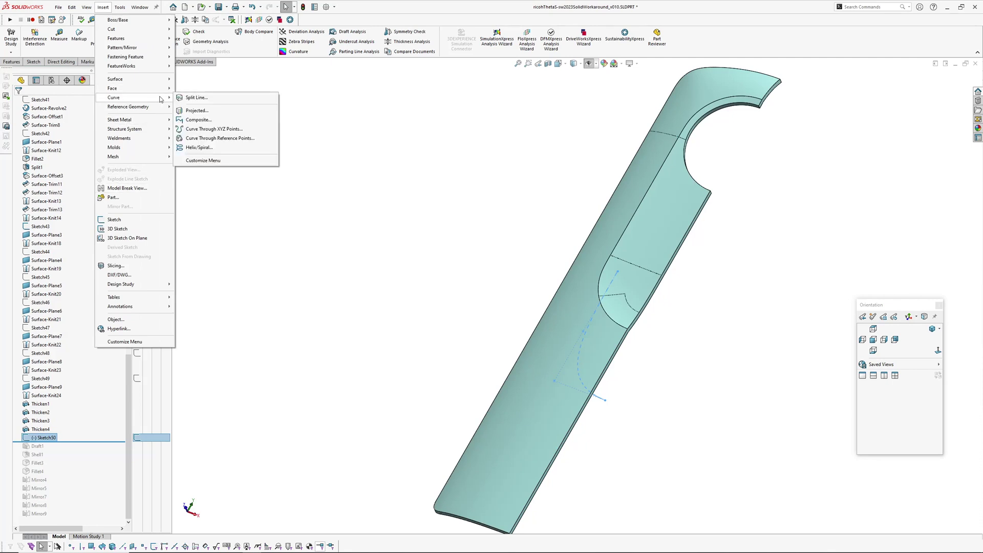
click(178, 99)
click(585, 350)
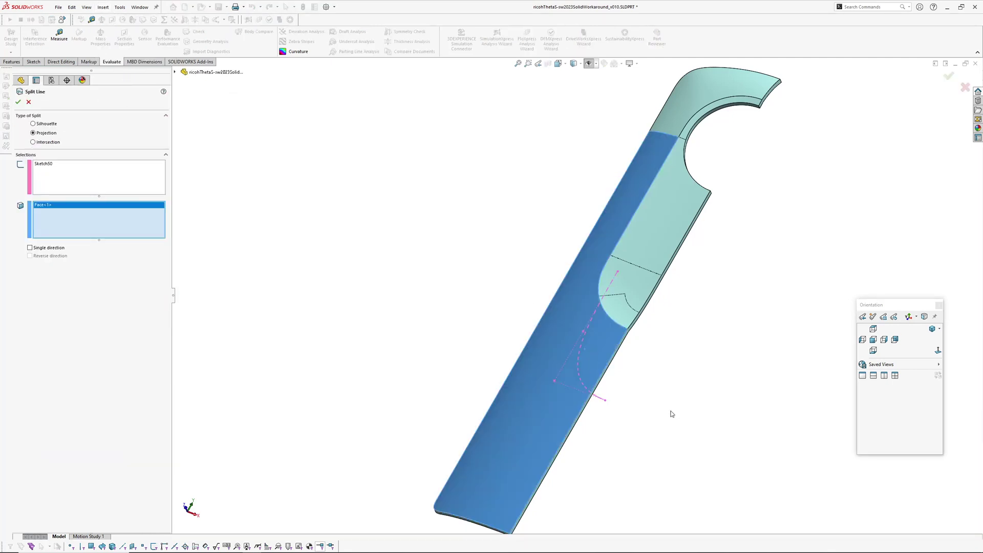
key(Return)
click(628, 444)
Start a new sketch on the Right Plane, along the half shell's cut edge.
middle_drag(630, 318, 587, 316)
scroll(587, 315, down, 3)
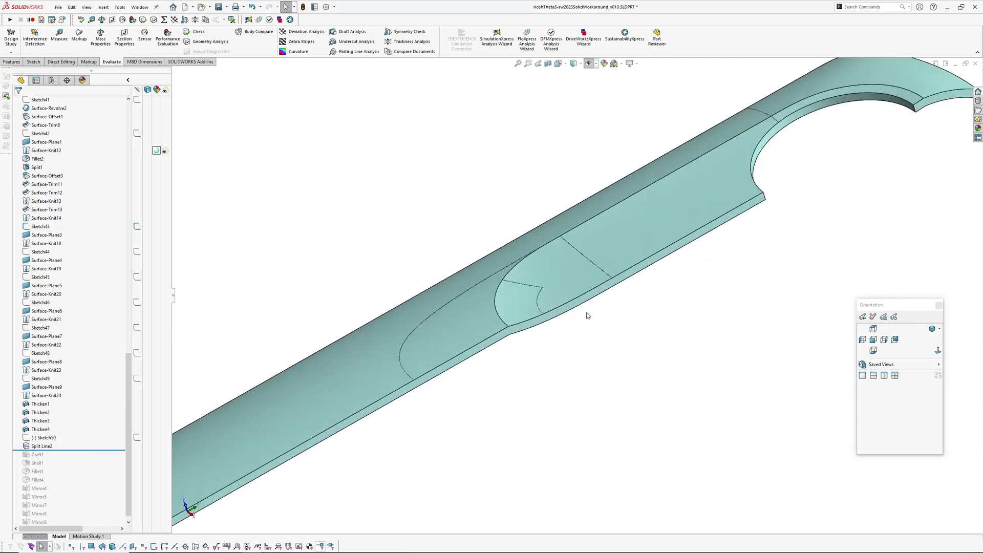
click(553, 317)
scroll(121, 305, up, 20)
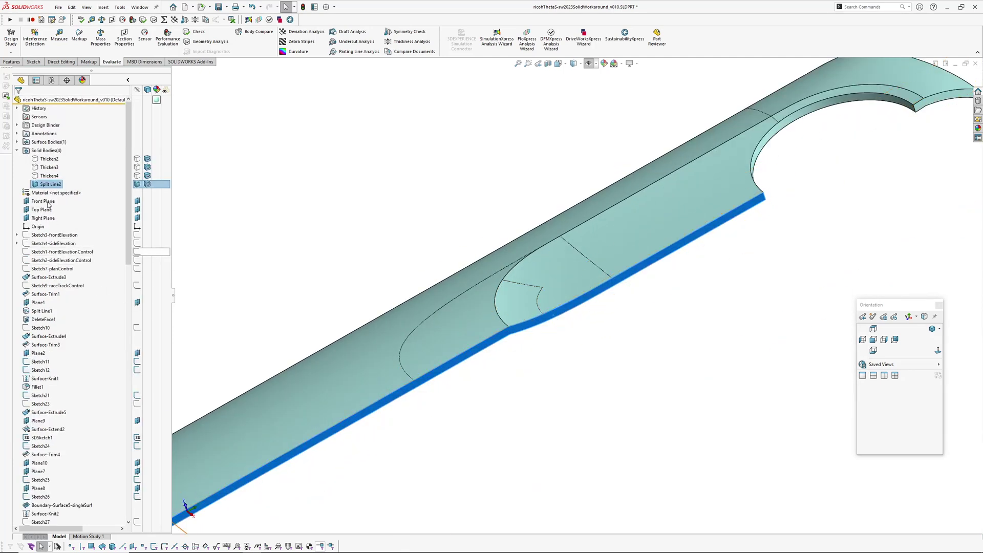
click(294, 193)
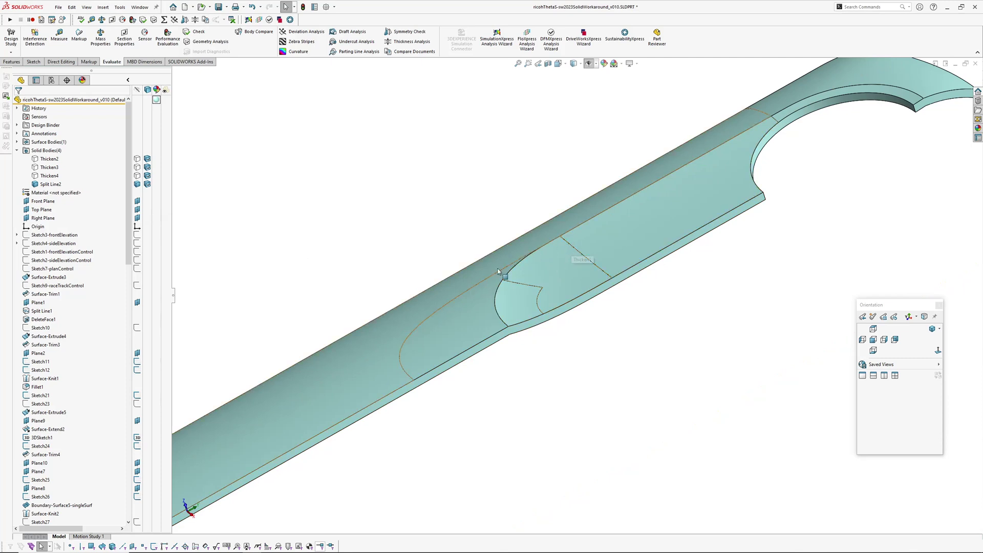
click(43, 219)
click(50, 209)
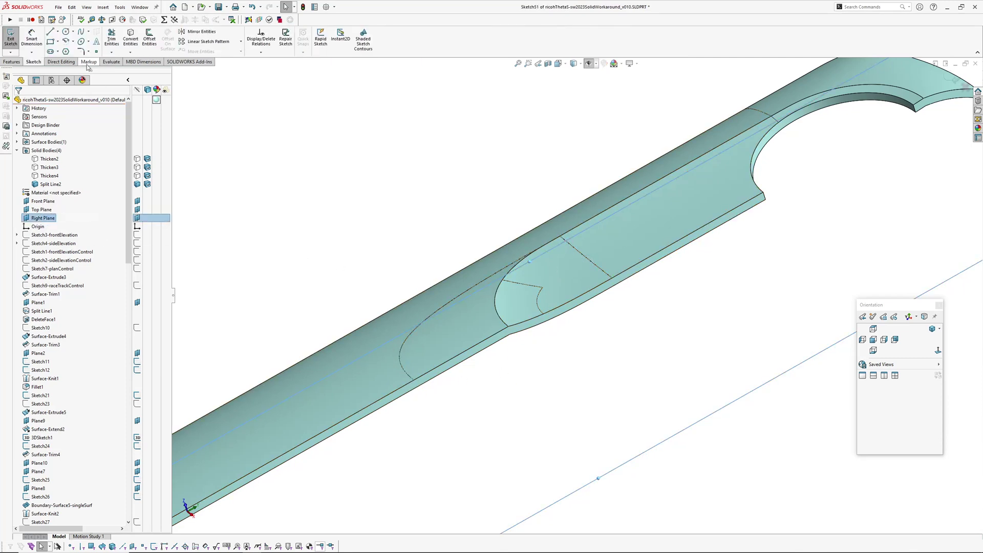
Draw a Bezier style spline from the new split line's end on the cut edge to the end of the recess's straight boundary line.
click(88, 33)
click(95, 50)
scroll(465, 274, down, 1)
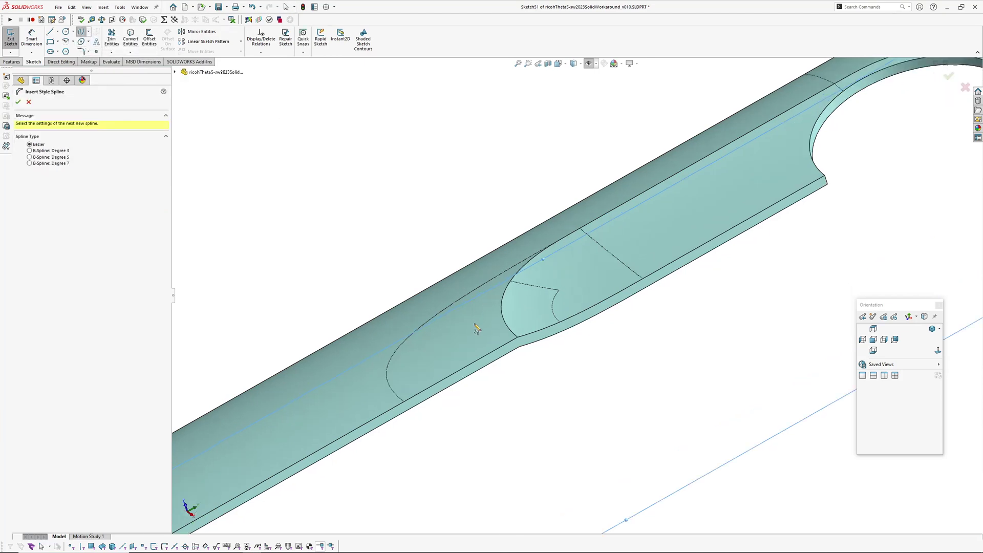
click(404, 402)
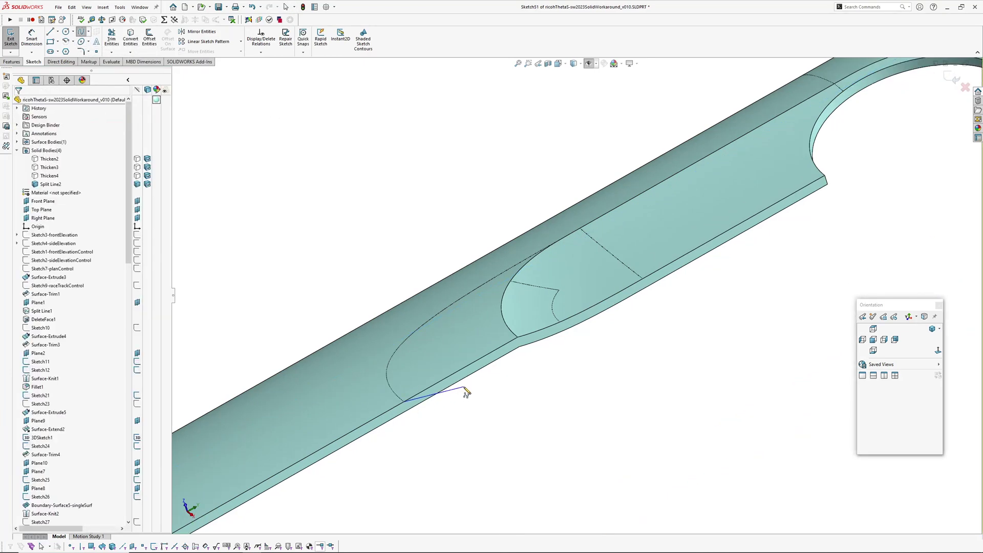
click(464, 388)
click(642, 279)
right_click(643, 279)
click(654, 284)
Constrain the last two legs of the spline's control polygon to line up with the straight recess floor edge.
scroll(599, 330, down, 1)
click(587, 318)
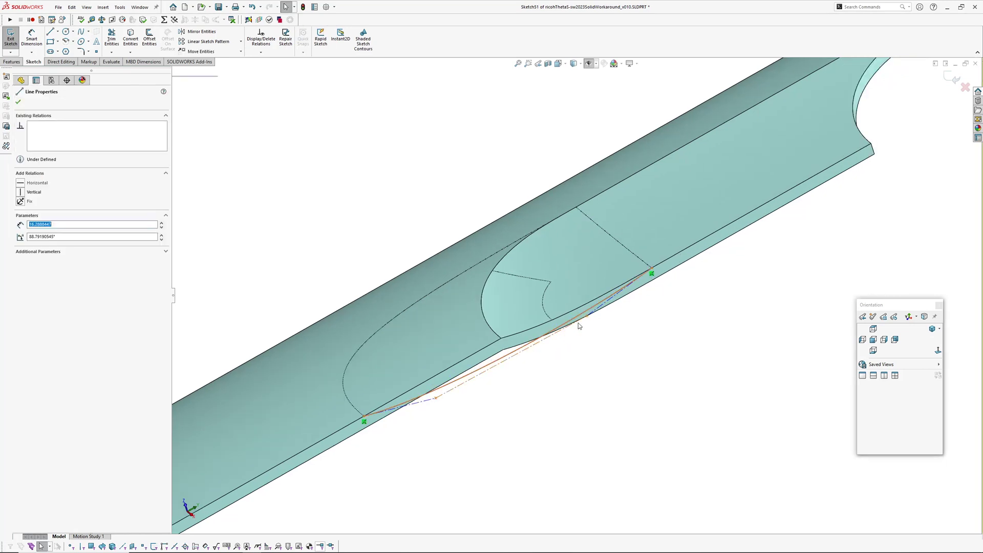
ctrl+click(599, 309)
ctrl+click(665, 261)
click(678, 395)
Shift the spline's second control vertex toward the recess, to about X -7.3 and Y 57.85, and finish the sketch.
click(939, 351)
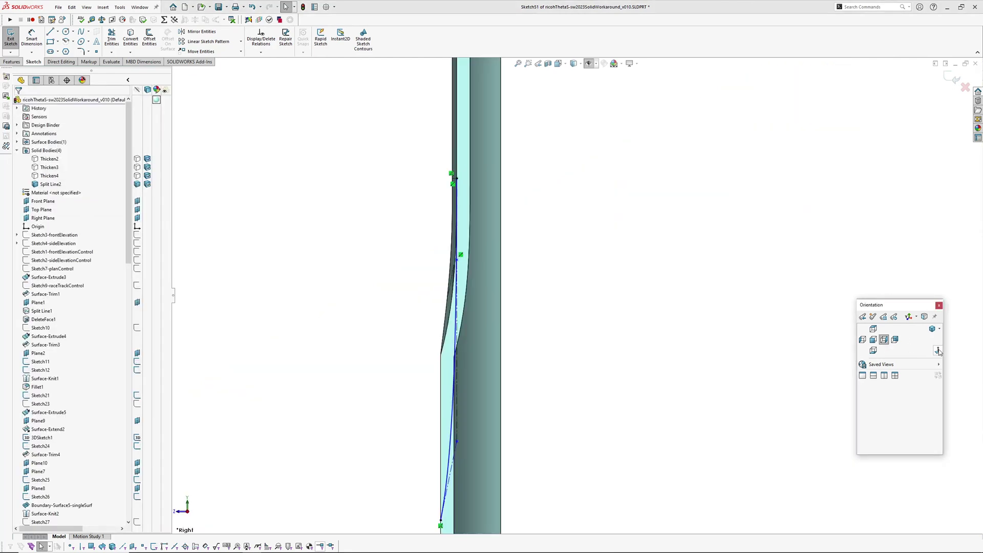
scroll(495, 290, down, 8)
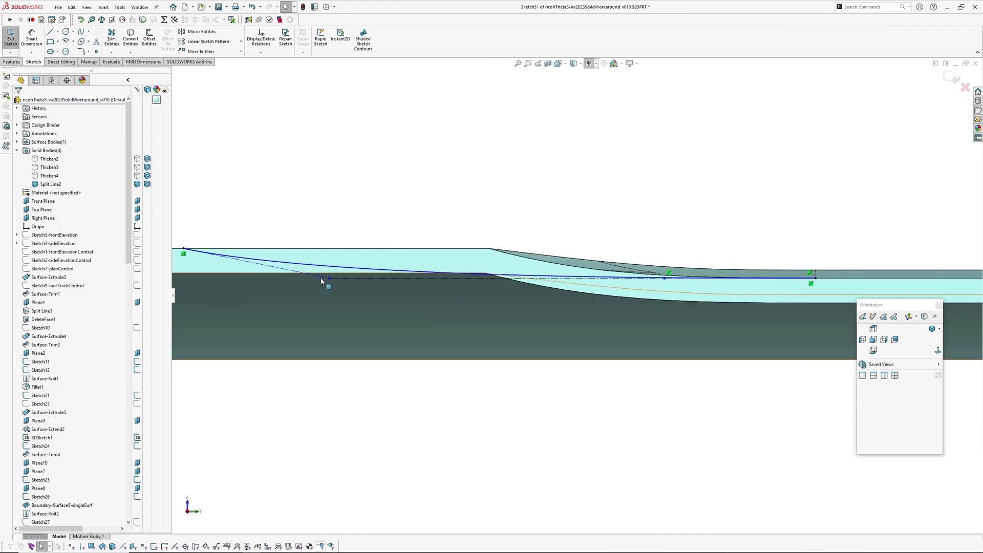
drag(329, 280, 485, 278)
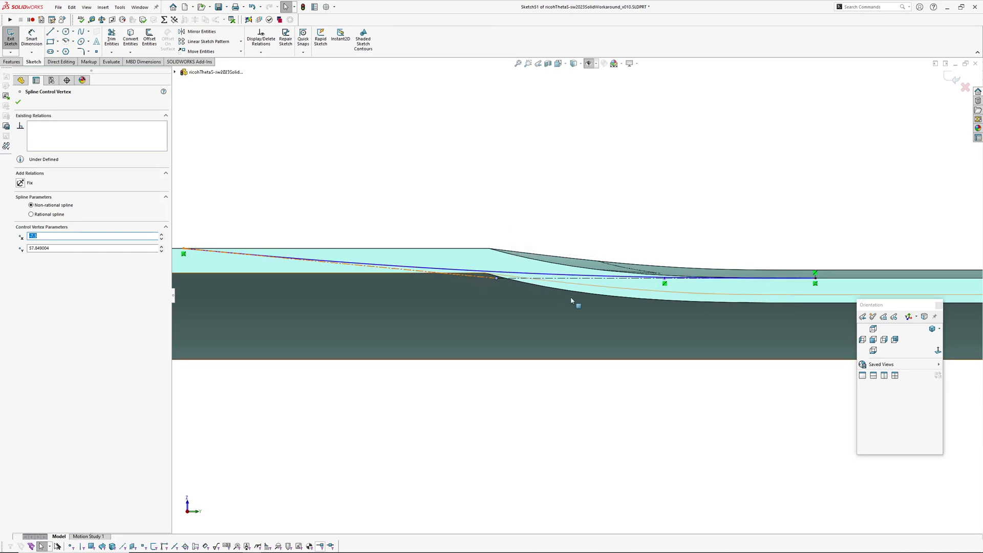
scroll(490, 303, up, 5)
middle_drag(517, 319, 589, 374)
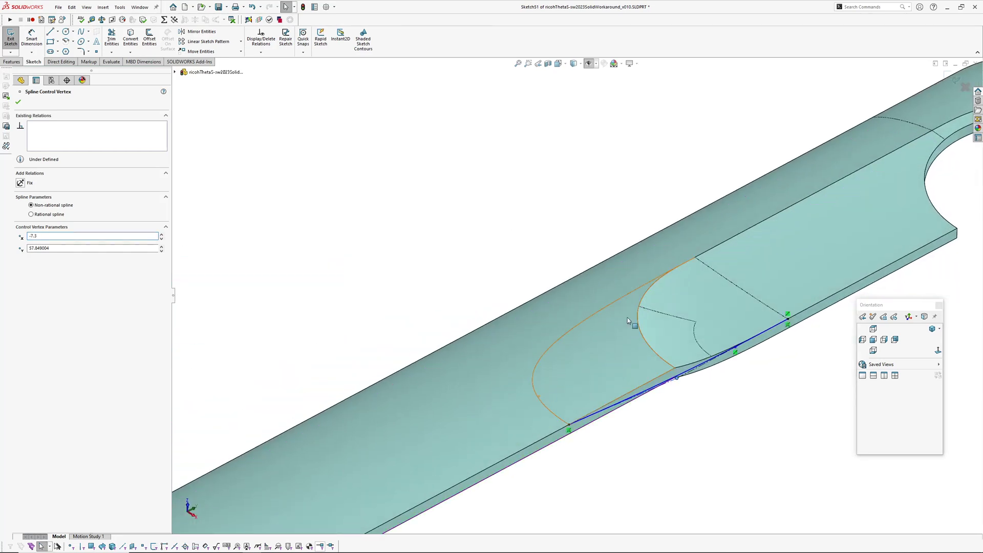
click(954, 78)
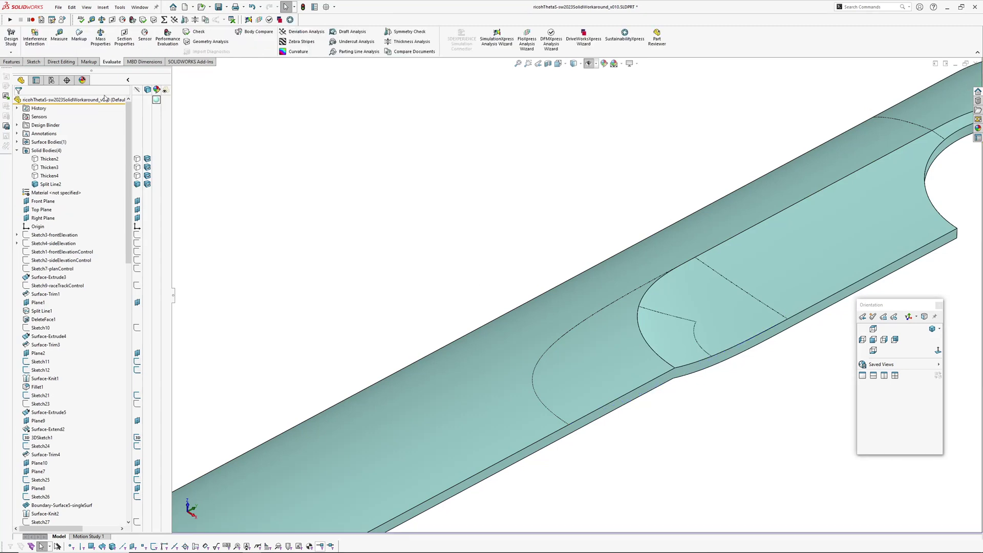
Project the side spline sketch onto the thin cut face of the half shell as a split line.
click(103, 7)
mouse_move(115, 98)
click(200, 98)
click(563, 435)
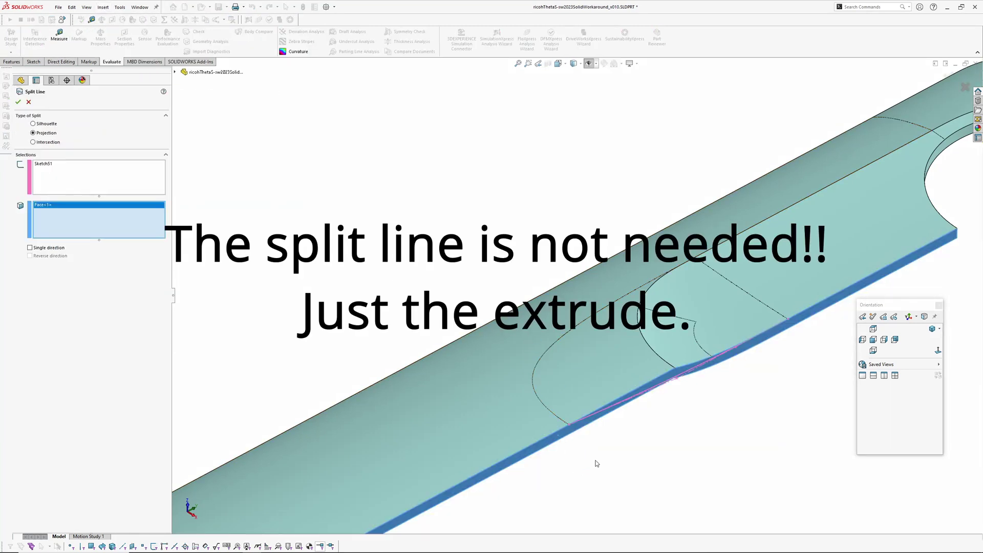
key(Return)
Extrude the side spline in Sketch51 as a surface with a blind depth of 5 mm.
scroll(89, 429, down, 10)
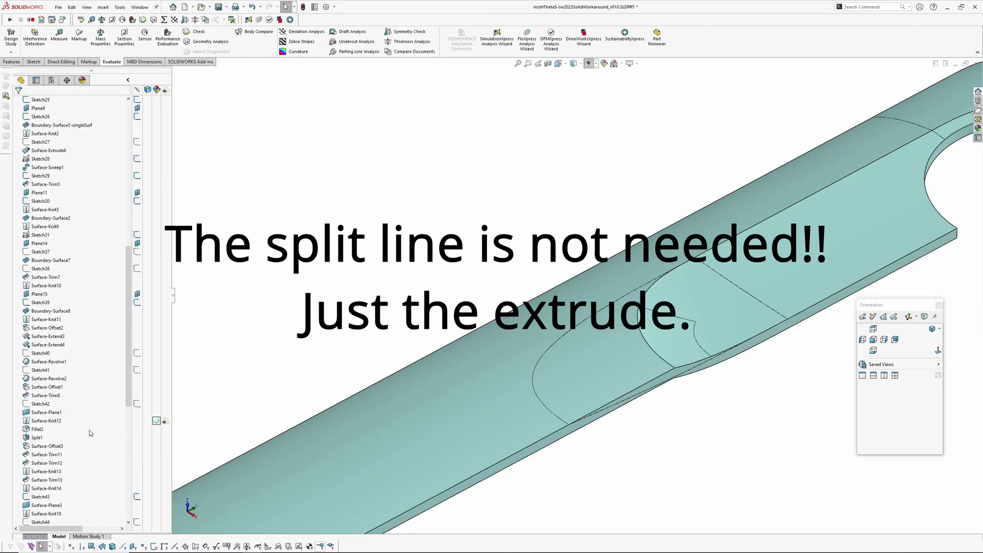
click(41, 429)
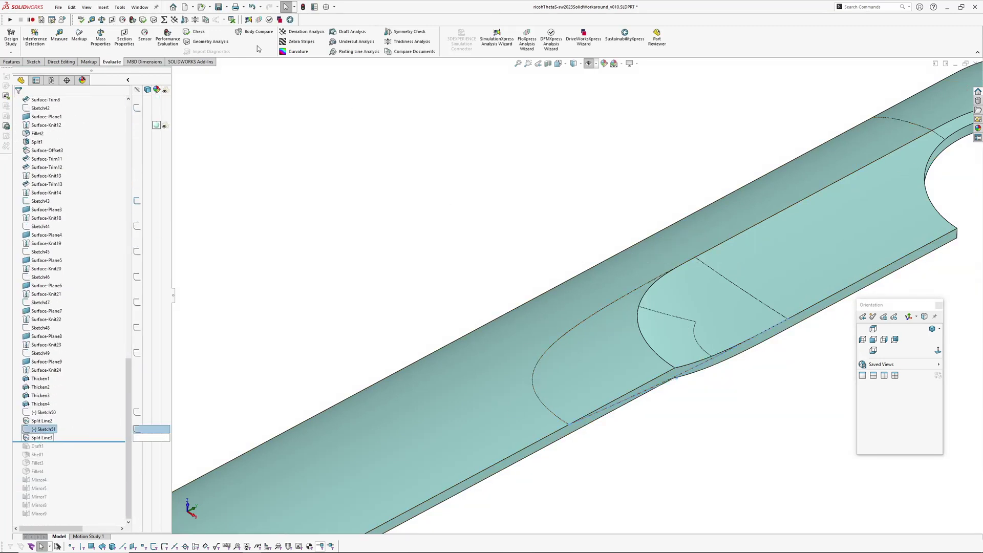
click(109, 11)
mouse_move(123, 77)
click(197, 79)
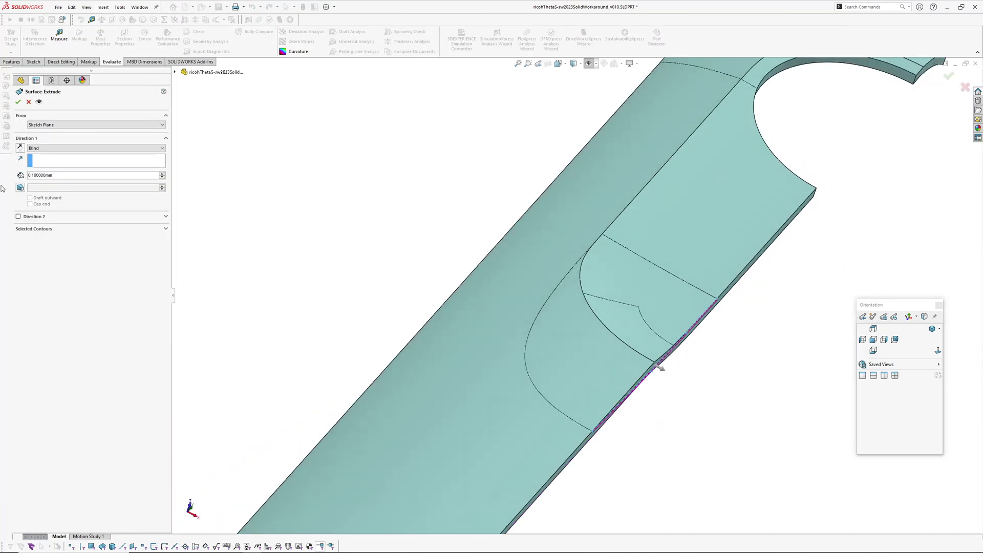
text(5)
key(Return)
right_click(358, 165)
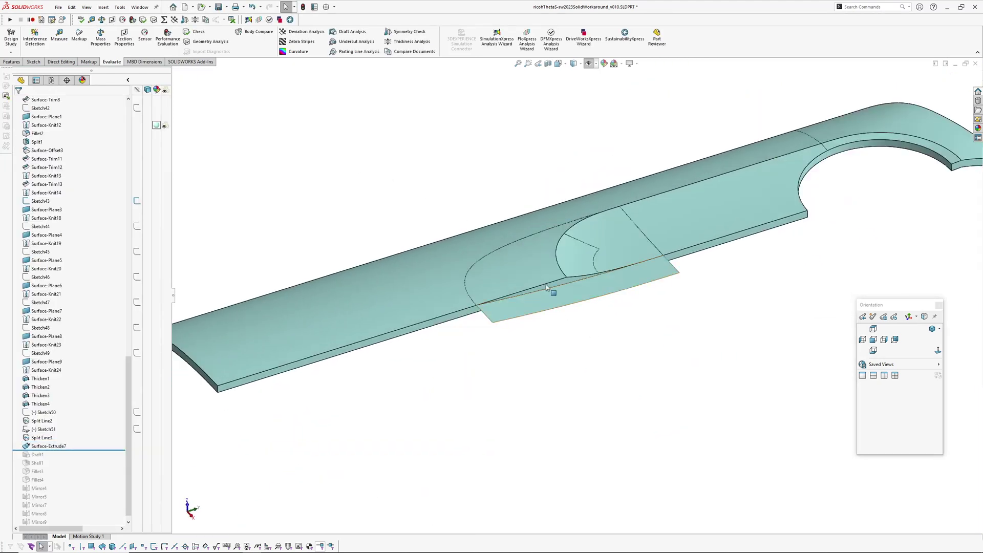
Start a Fill Surface bounded by the straight recess line, the curved split line and the extruded surface's spline edge.
middle_drag(560, 280, 570, 180)
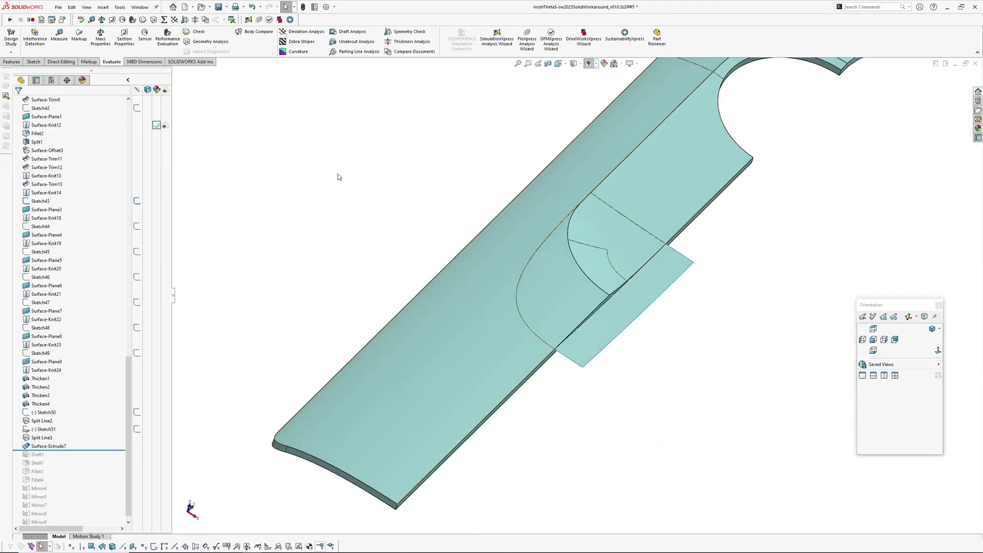
middle_drag(336, 180, 304, 170)
click(105, 7)
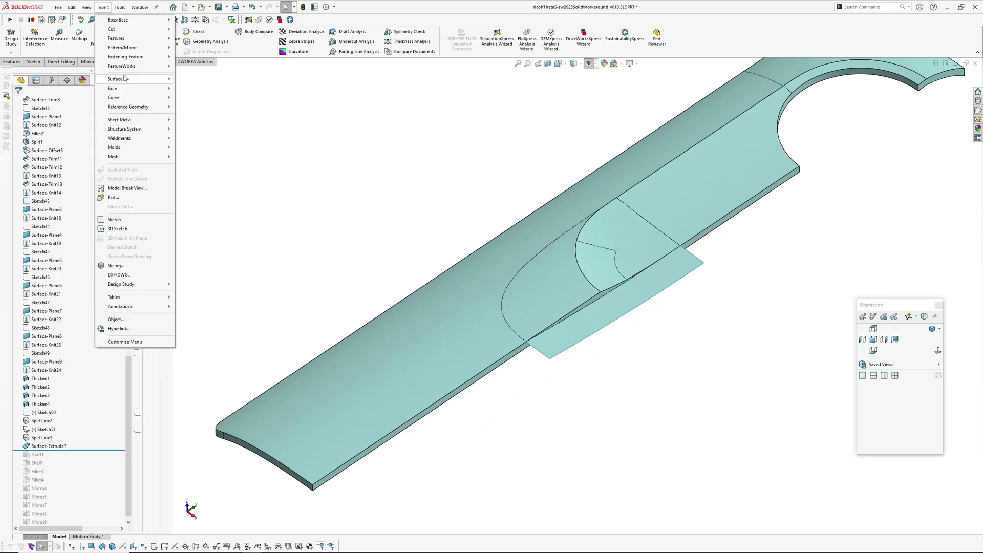
mouse_move(129, 81)
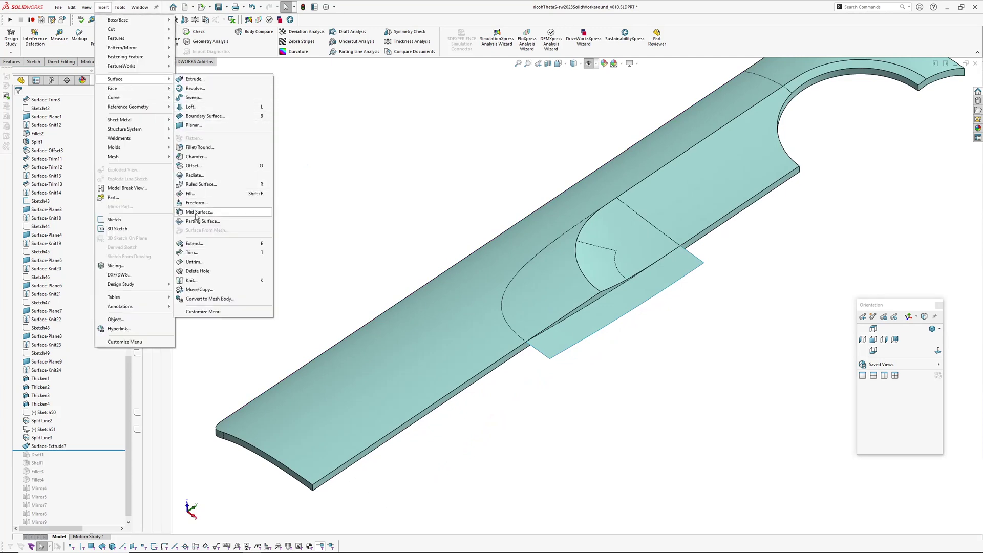
click(191, 193)
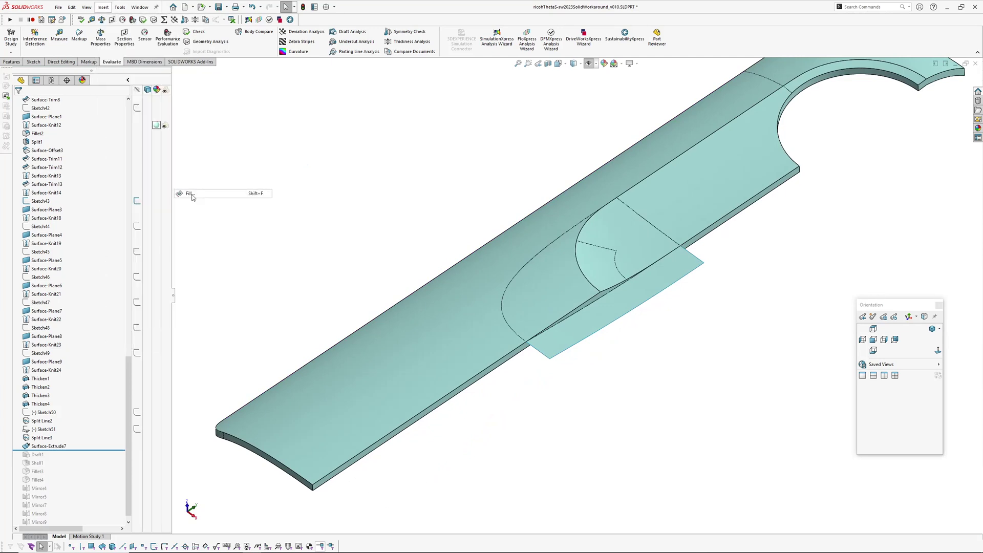
click(634, 211)
click(557, 238)
scroll(542, 235, down, 5)
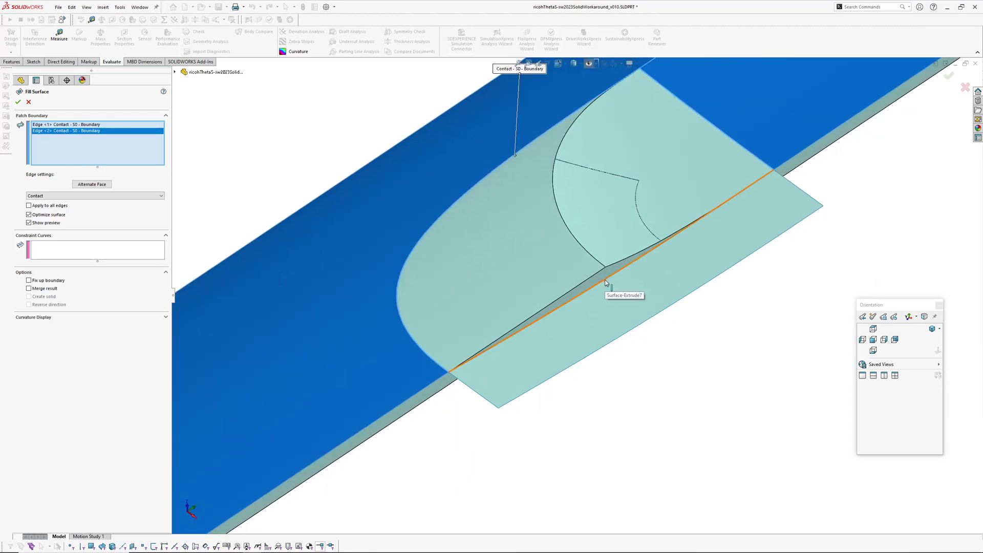
click(604, 281)
scroll(484, 344, up, 2)
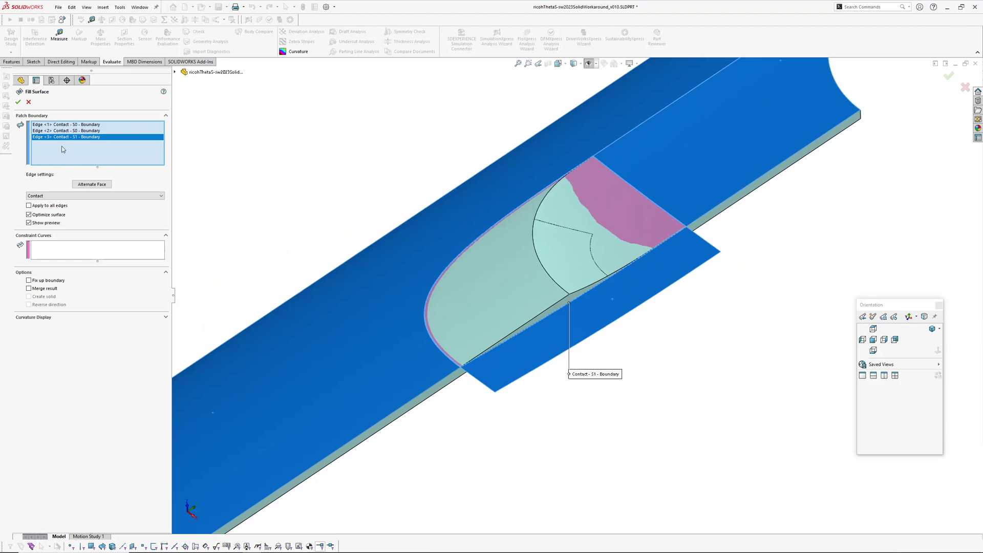
Set the recess line and extruded surface edges to Tangent, turn off Optimize surface, and create the fill surface.
click(52, 126)
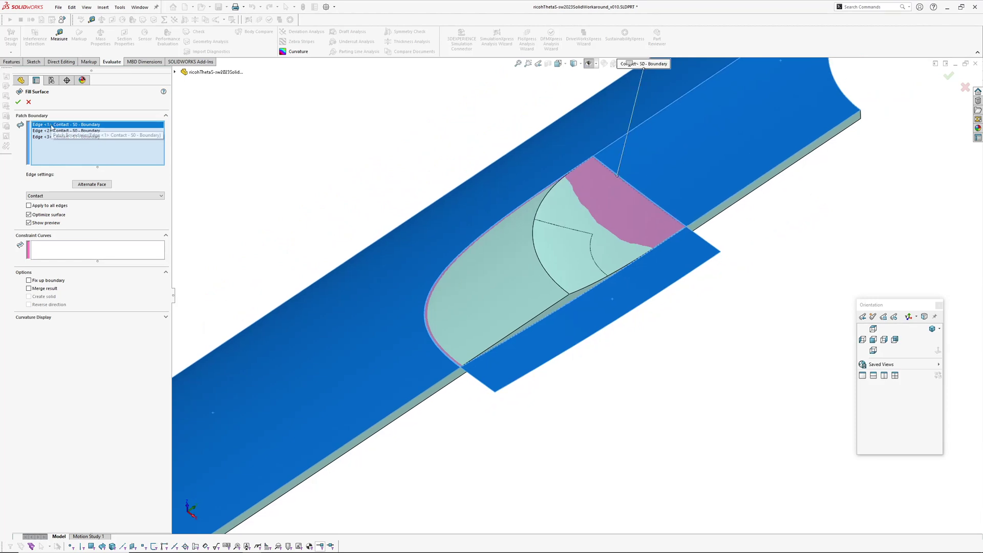
click(43, 196)
click(43, 208)
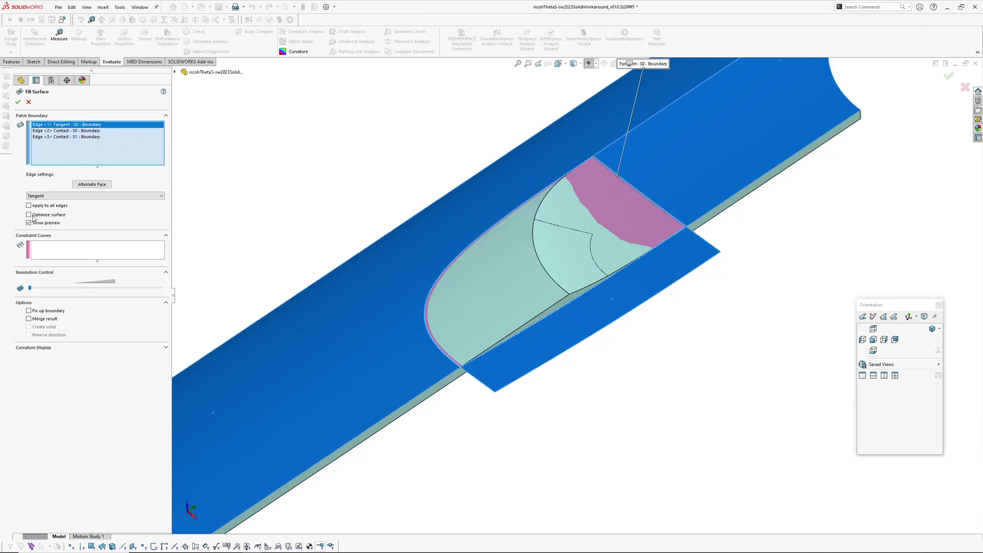
click(43, 130)
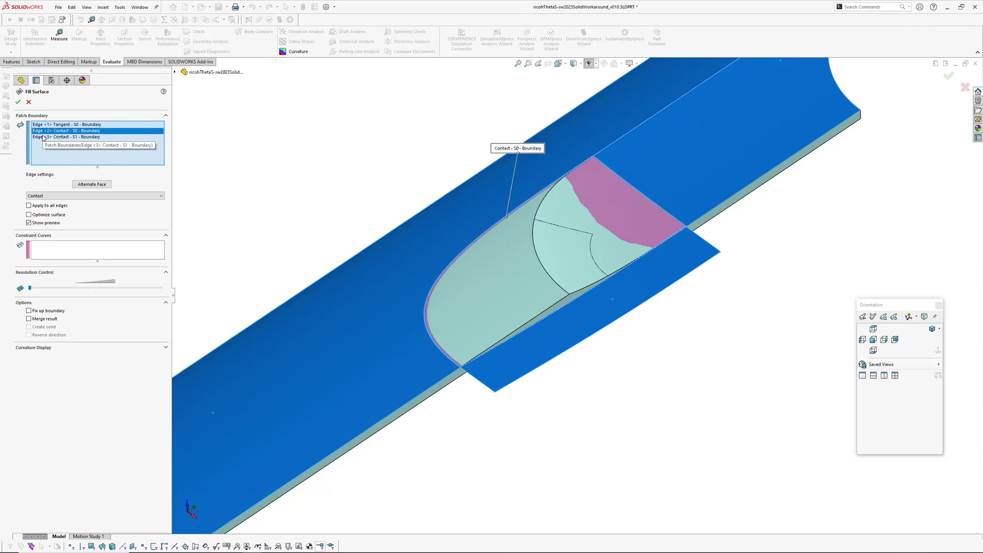
click(46, 137)
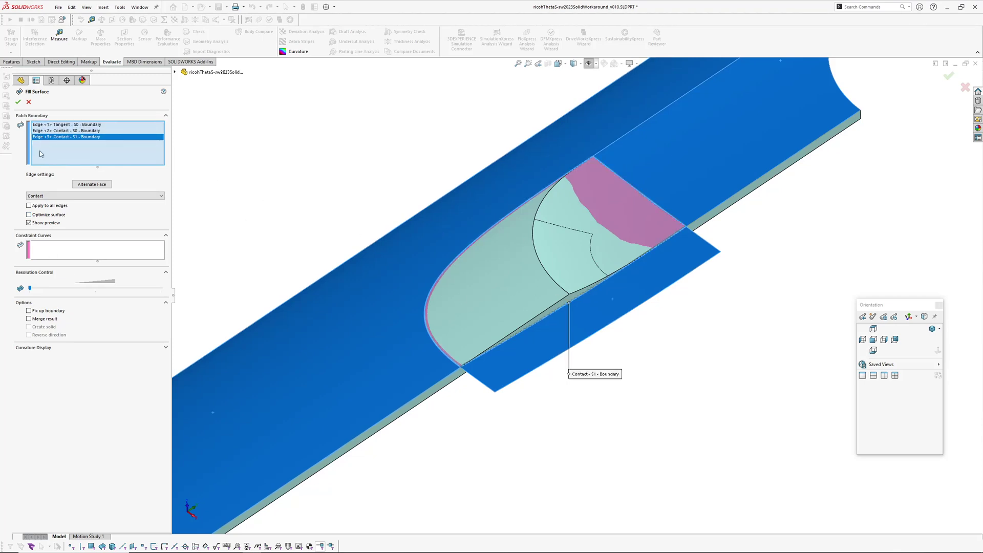
click(36, 195)
click(37, 208)
click(17, 103)
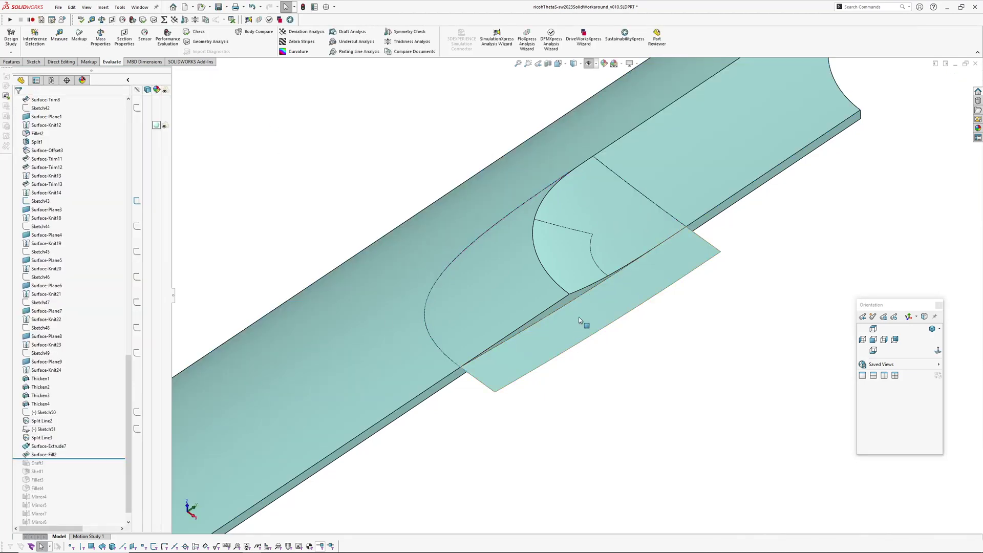
Hide the extruded helper surface, check the fill surface against the half shell, and save the part.
click(614, 304)
click(613, 294)
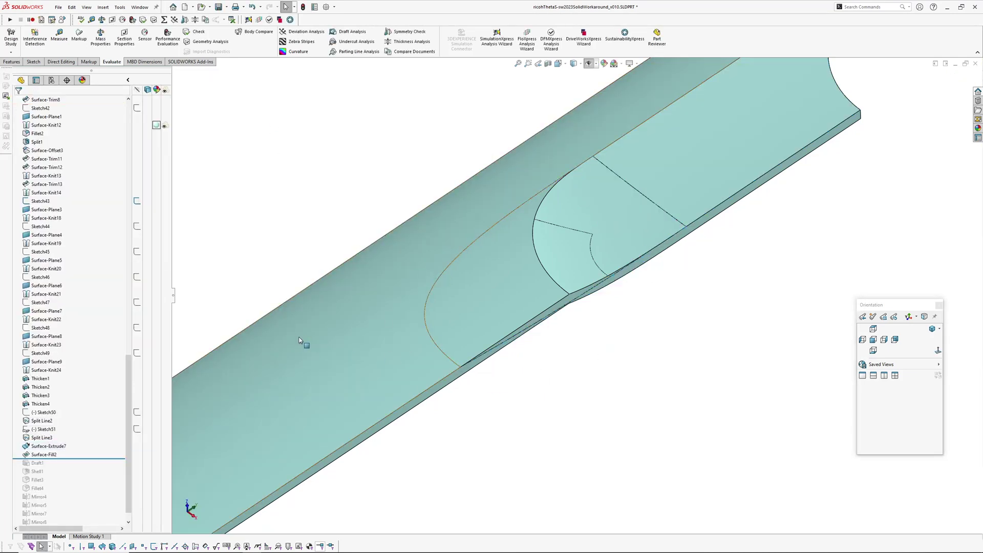
key(Tab)
middle_drag(542, 441, 613, 367)
key(shift+Tab)
middle_drag(614, 331, 630, 288)
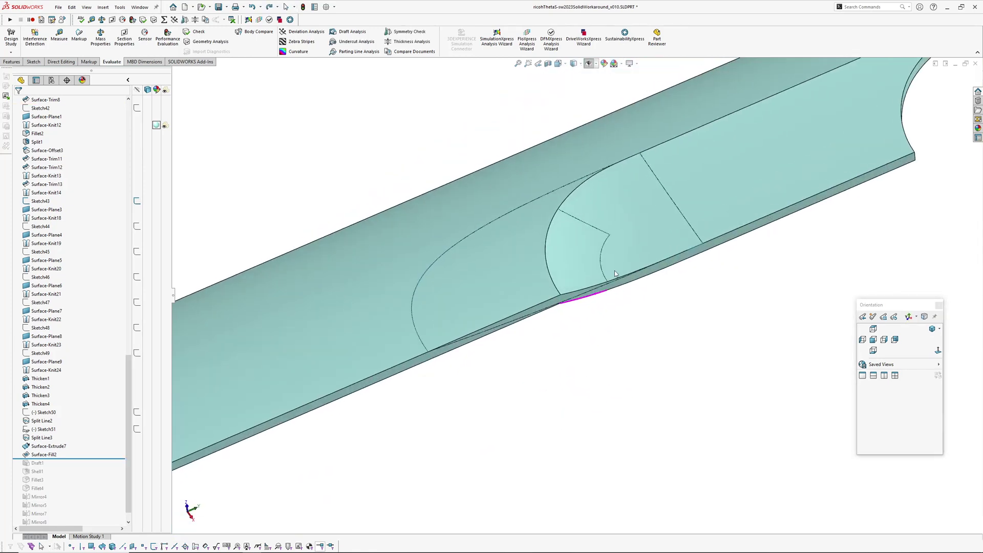
key(ctrl+s)
Cut with Surface using the fill surface, turn off Auto-select, and limit the cut to the half shell body.
click(103, 8)
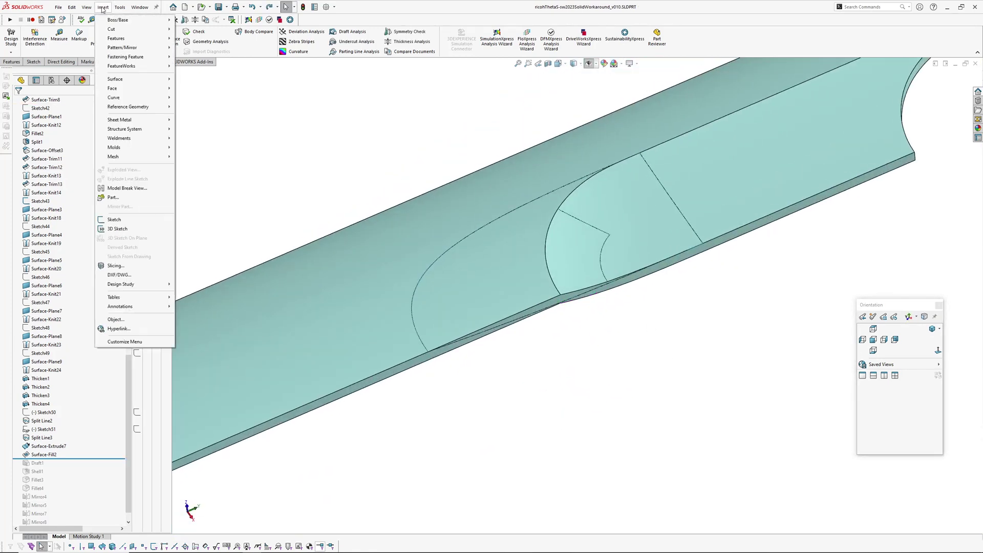
mouse_move(110, 30)
click(199, 85)
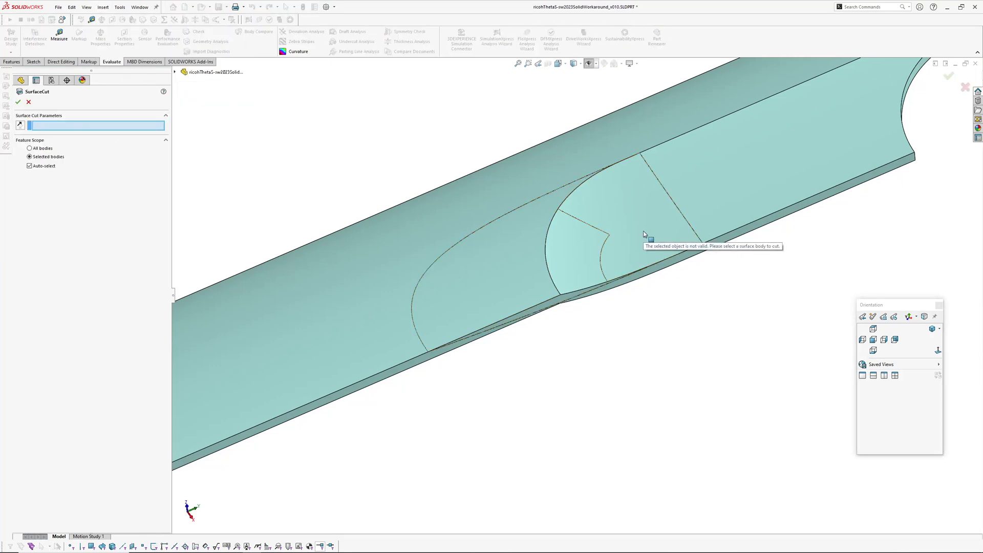
right_click(495, 283)
click(507, 307)
click(557, 333)
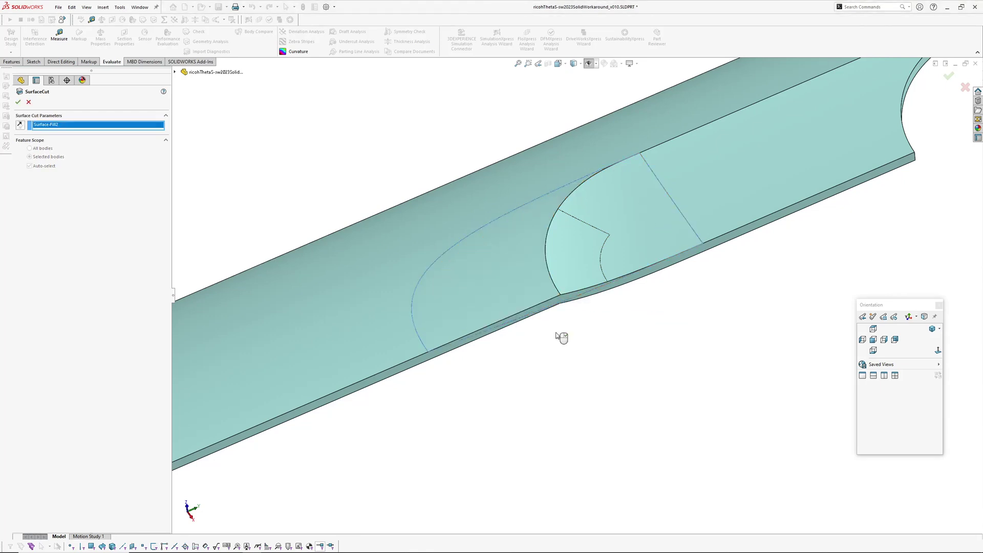
middle_drag(485, 301, 527, 236)
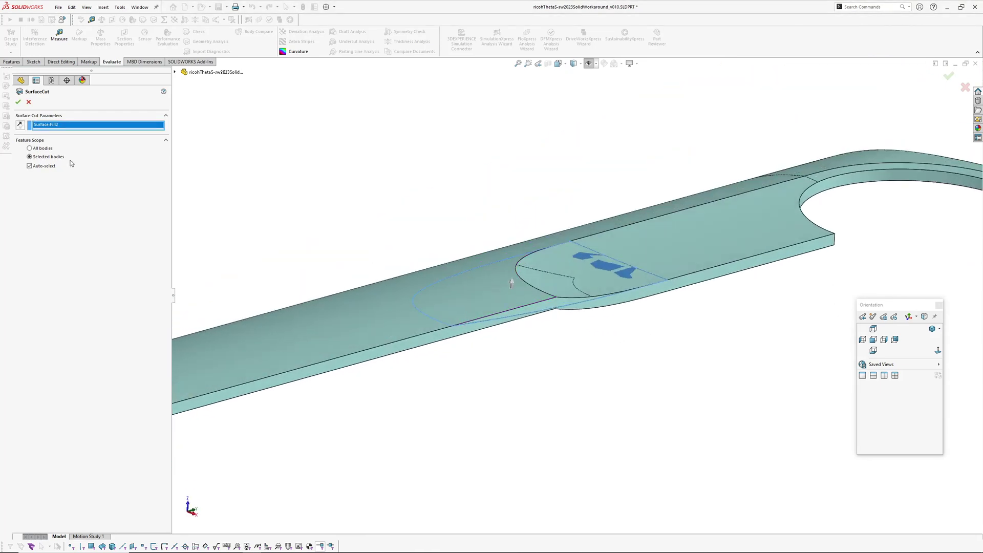
click(29, 166)
click(360, 299)
key(Return)
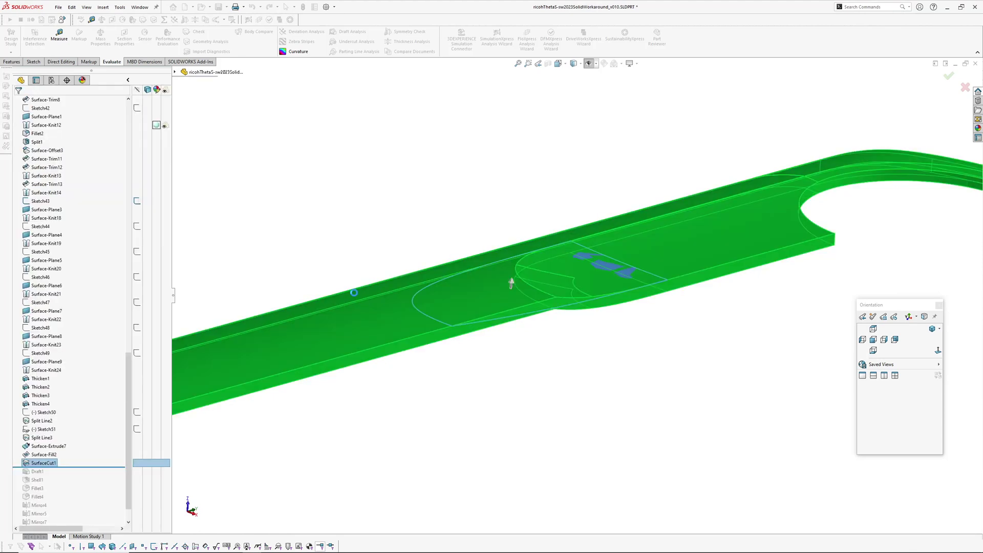
Examine the shape of the cut recess end and the remaining wall along the half shell's thin cut face.
click(45, 456)
click(53, 445)
click(579, 419)
middle_drag(654, 344, 624, 420)
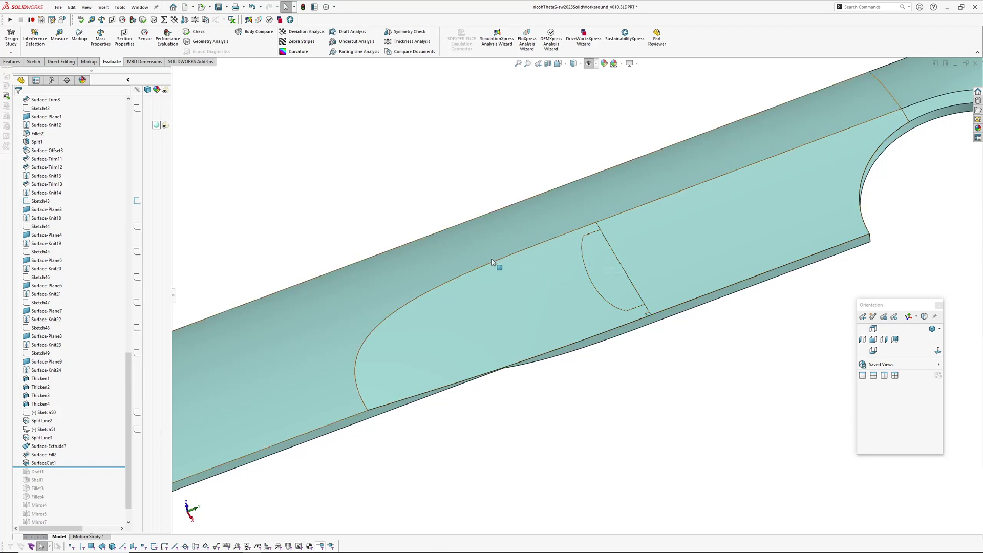
scroll(606, 259, down, 2)
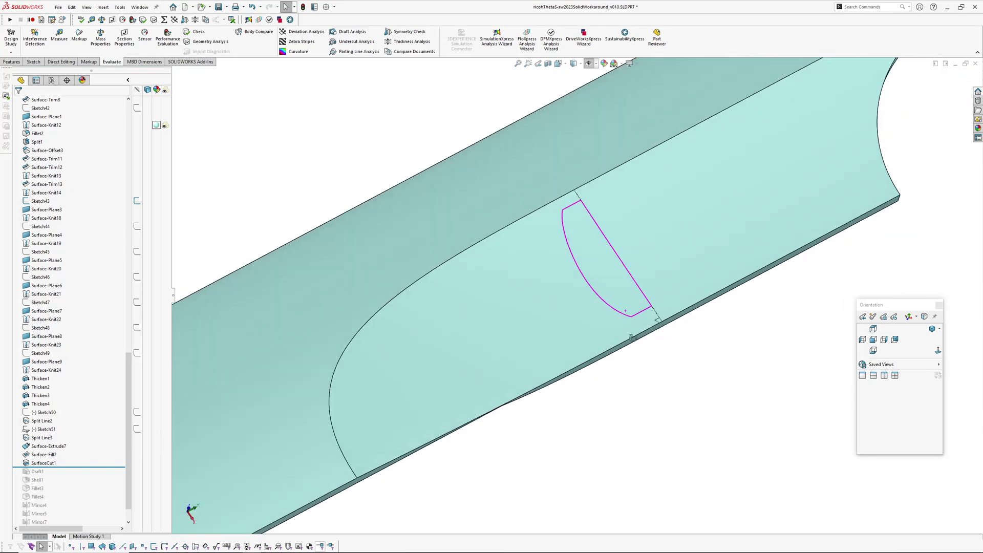
scroll(643, 325, down, 3)
middle_drag(644, 325, 575, 167)
scroll(575, 205, up, 2)
scroll(599, 294, up, 2)
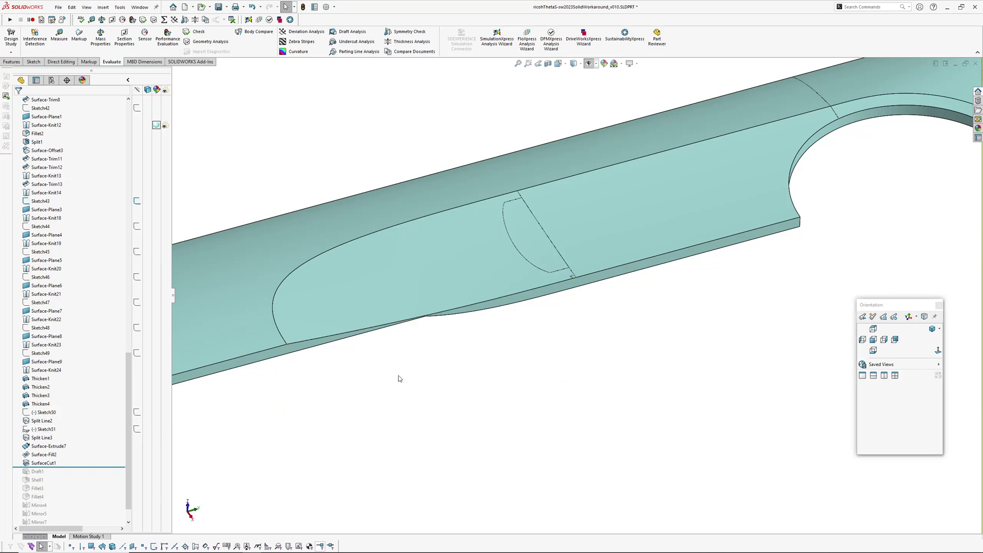
Delete the surface cut feature from the half shell.
click(44, 463)
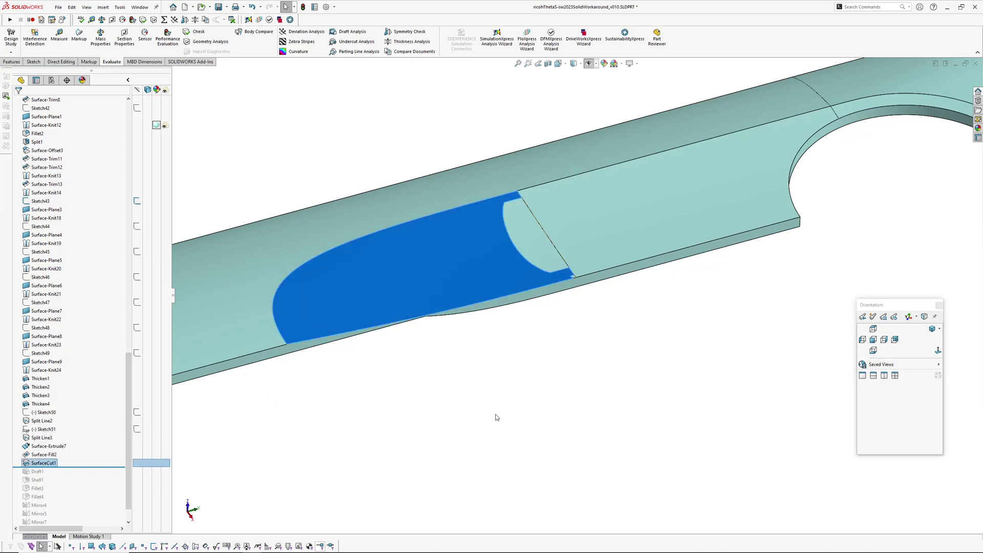
key(Delete)
key(Return)
Measure the wall thickness between the half shell's outer and inner faces beside the recess.
middle_drag(504, 396, 419, 393)
middle_drag(263, 314, 307, 281)
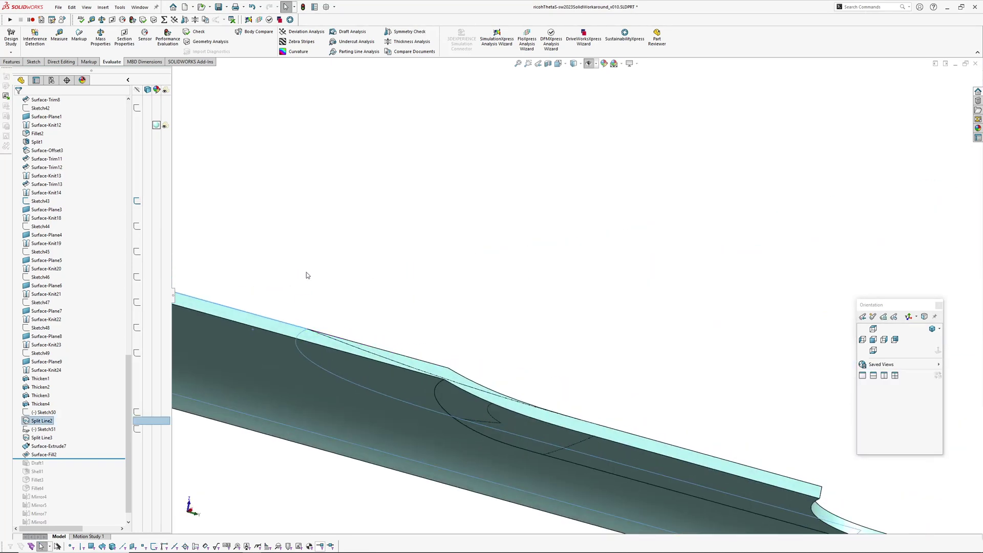
click(257, 362)
key(m)
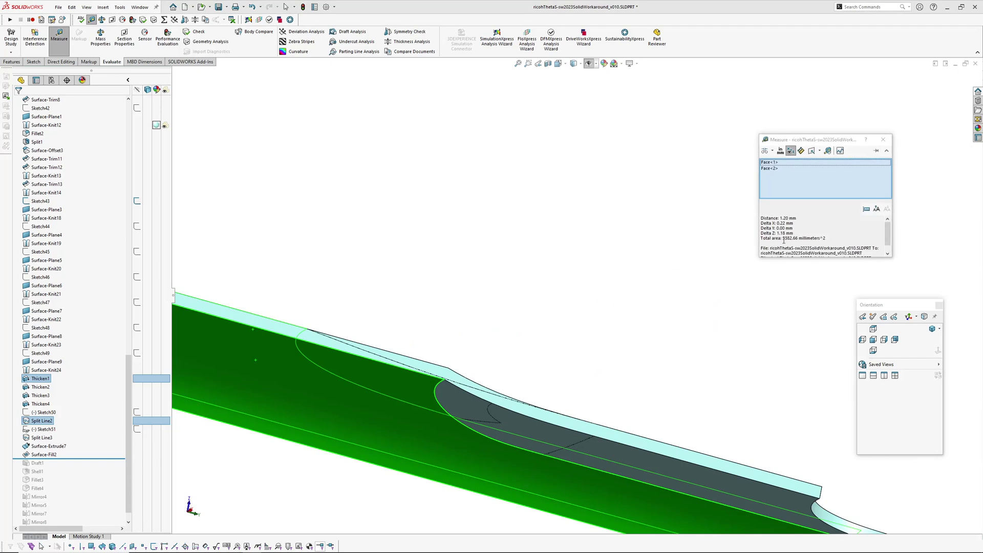
click(881, 142)
click(478, 207)
scroll(475, 200, up, 2)
Offset the fill surface by 1.2 mm toward the inside of the half shell.
click(28, 454)
middle_drag(359, 358, 491, 408)
key(o)
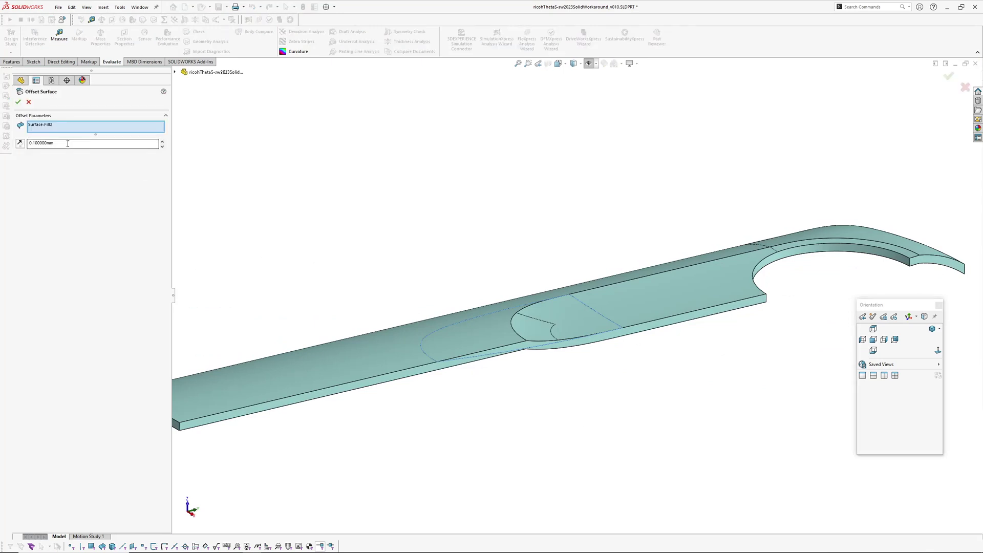
text(1.2)
key(Return)
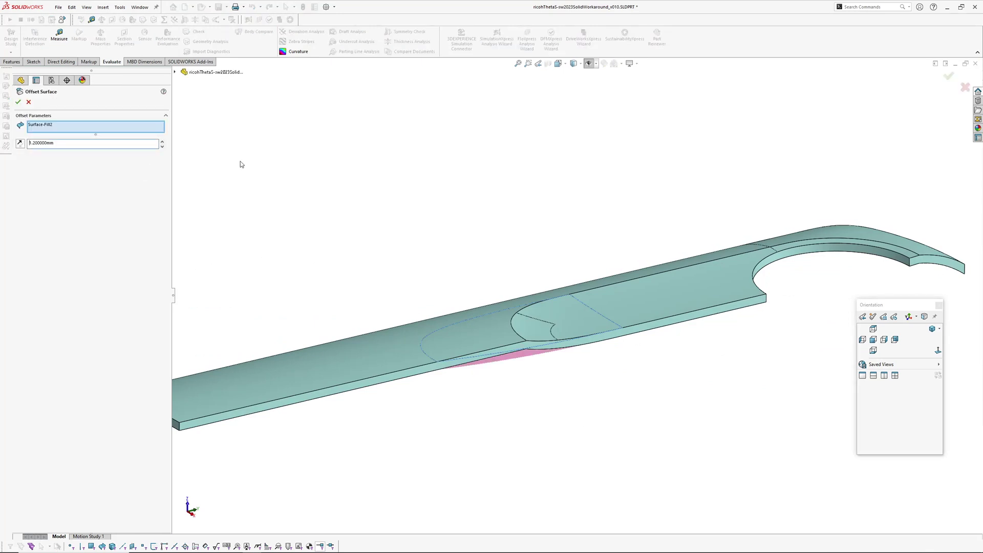
Untrim the offset surface at its curved edge with Extend edges at 1%, keeping Merge with original on.
scroll(486, 359, down, 2)
middle_drag(496, 348, 487, 209)
middle_drag(573, 320, 564, 210)
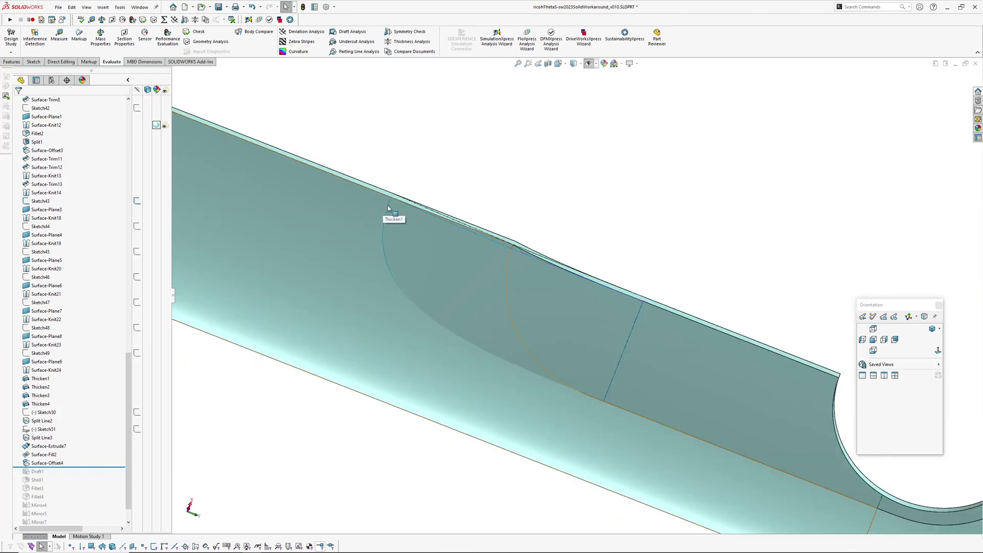
click(355, 206)
click(341, 123)
click(103, 7)
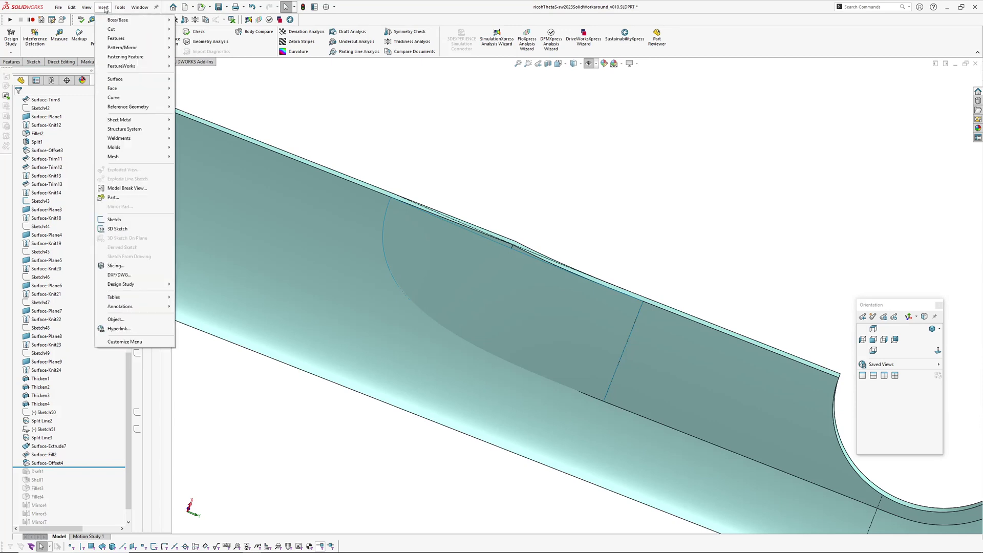
mouse_move(130, 79)
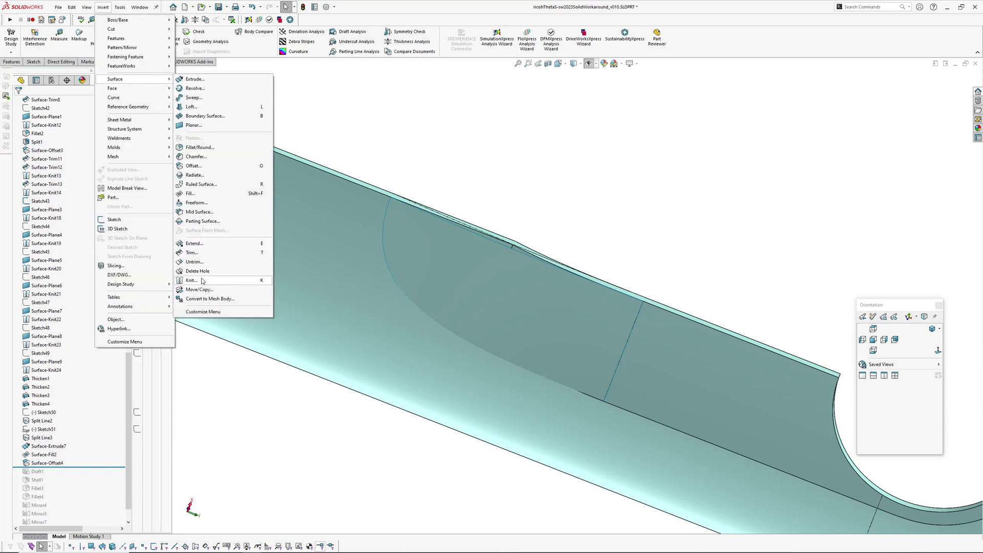
click(197, 263)
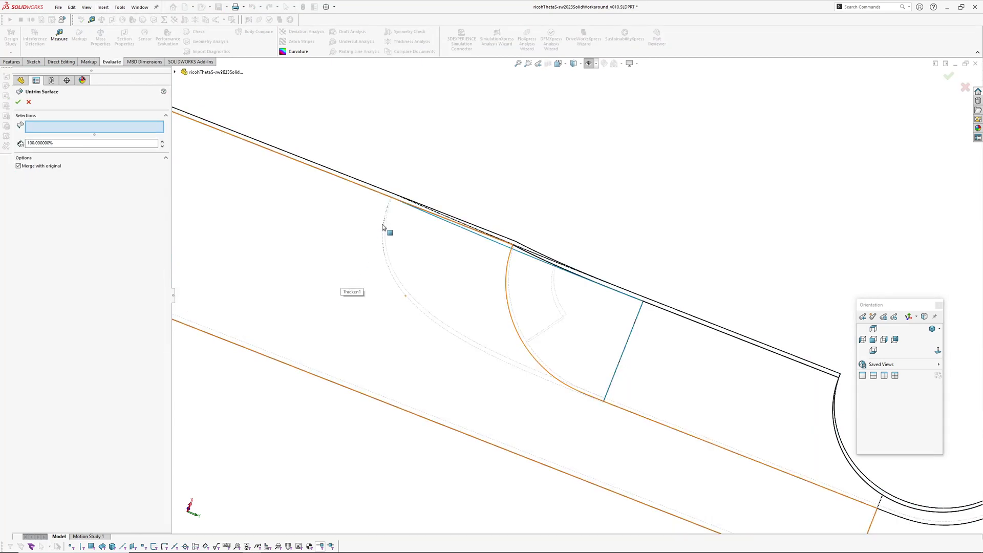
click(383, 227)
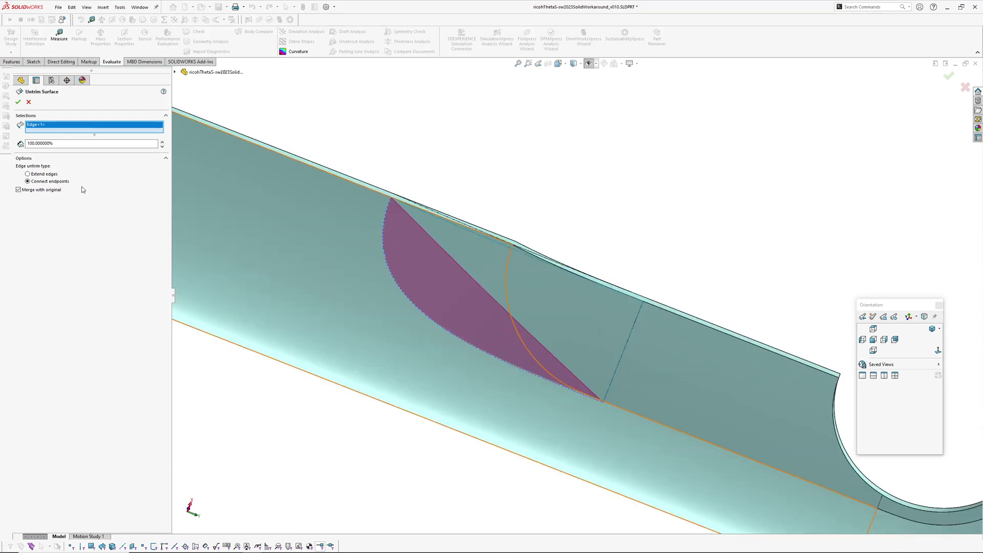
click(28, 174)
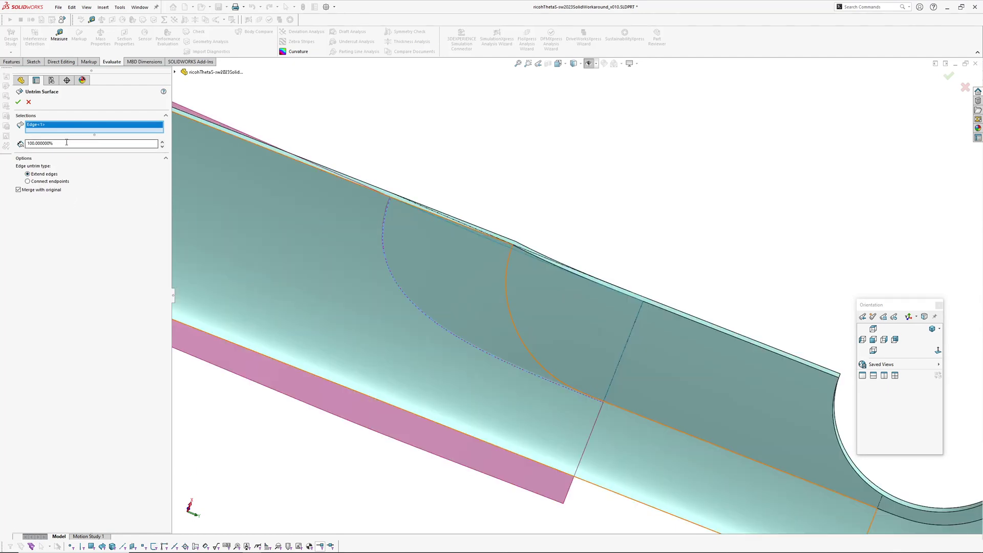
text(1)
key(Return)
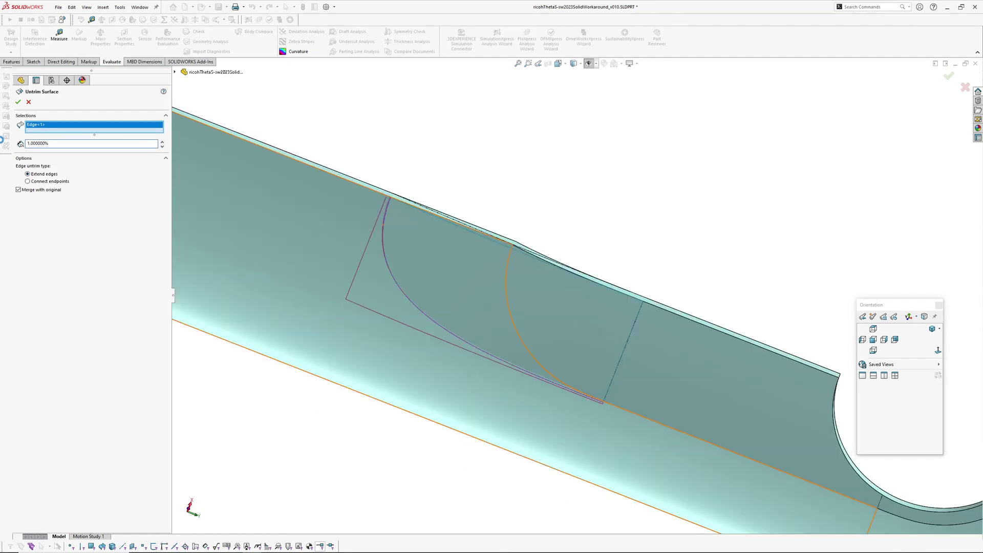
key(Return)
Examine how the untrimmed offset surface meets the inner faces of the half shell around the recess end.
middle_drag(610, 267, 549, 324)
scroll(512, 266, down, 5)
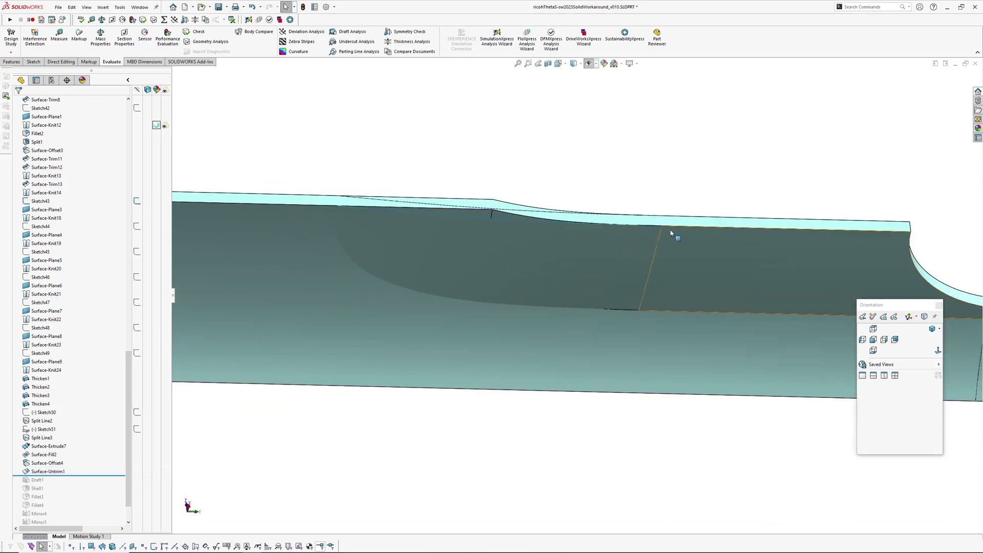
scroll(614, 243, down, 4)
click(558, 254)
ctrl+click(430, 222)
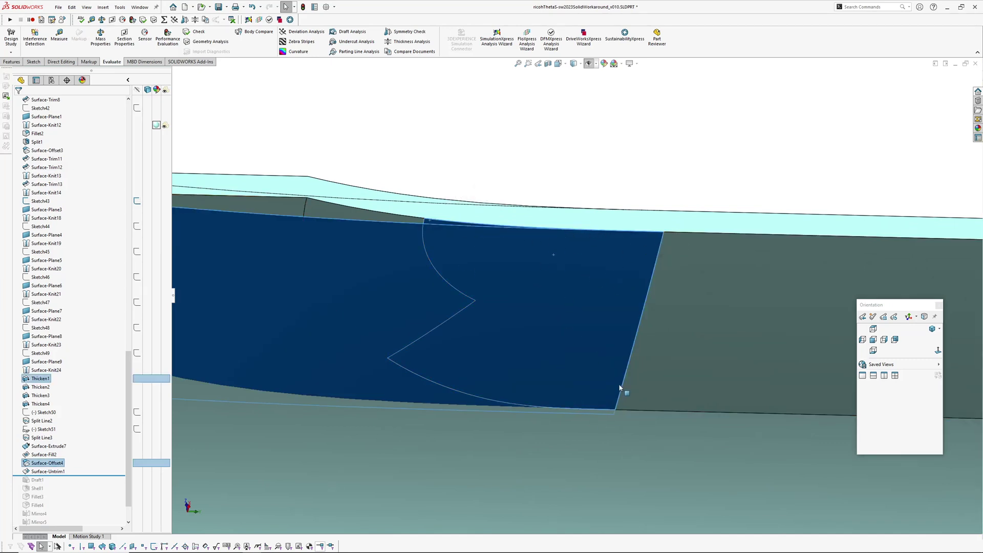
scroll(553, 287, up, 3)
click(599, 189)
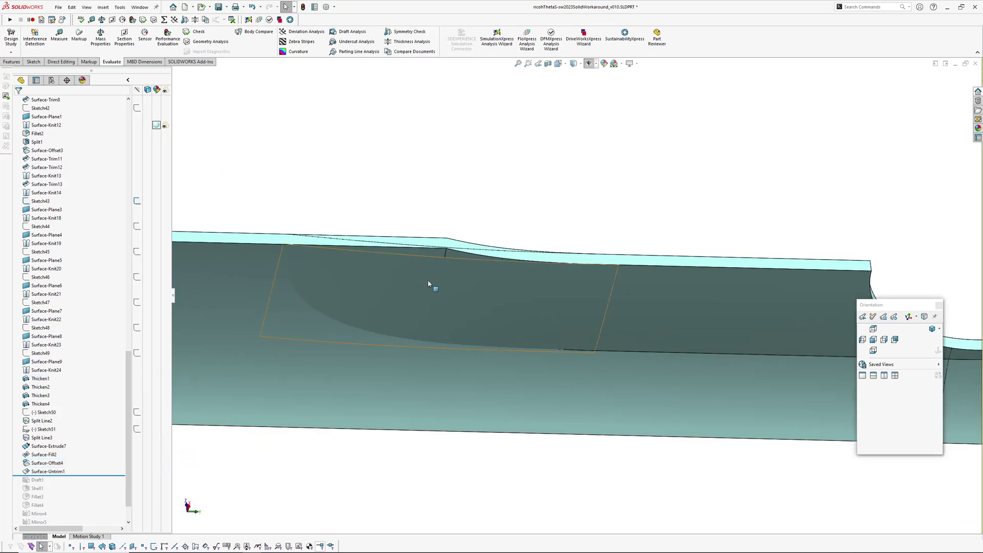
click(430, 281)
click(590, 163)
middle_drag(533, 220, 543, 279)
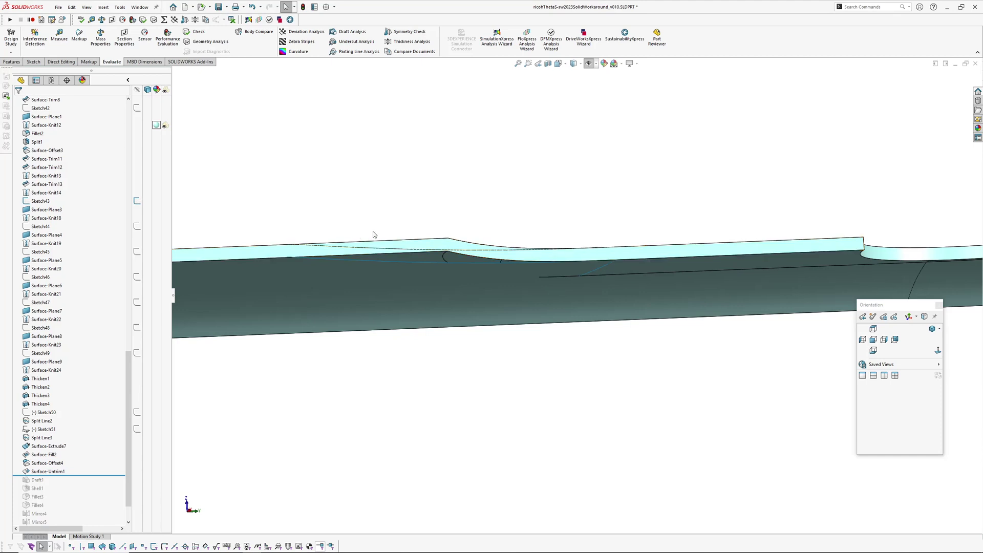
middle_drag(630, 261, 582, 184)
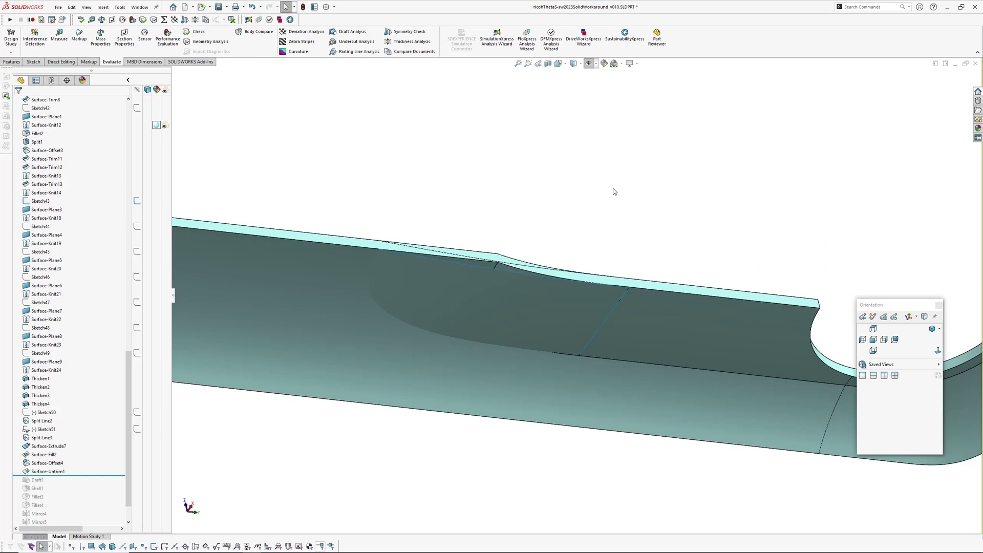
Copy the two inner faces of the old recess end as a surface with a 0 mm offset.
middle_drag(614, 191, 604, 251)
key(o)
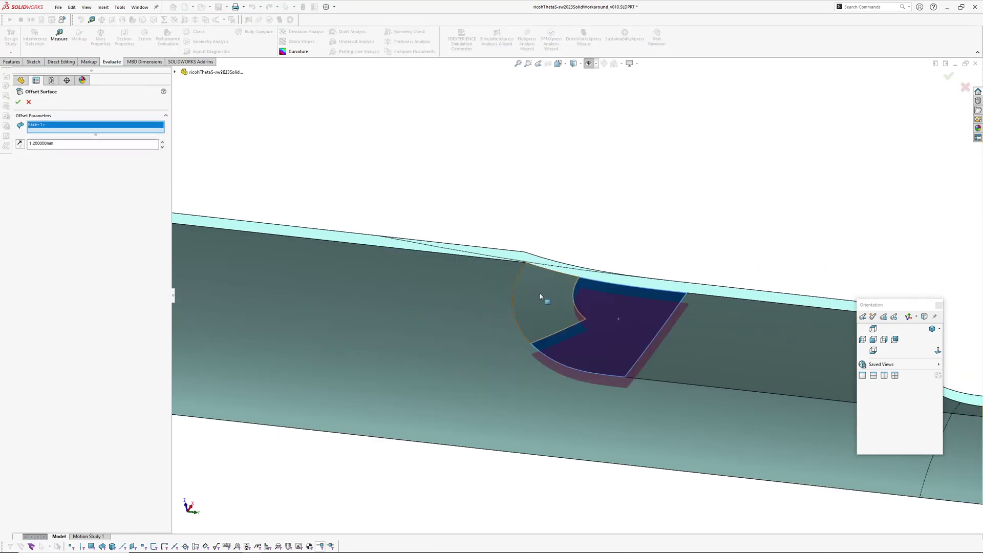
click(540, 296)
text(0)
key(Return)
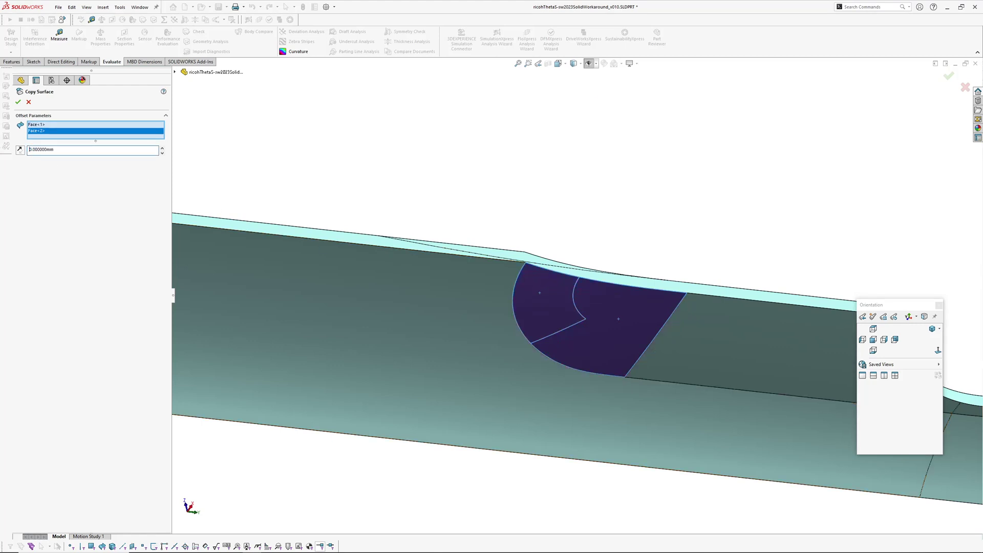
key(Return)
middle_drag(573, 184, 487, 164)
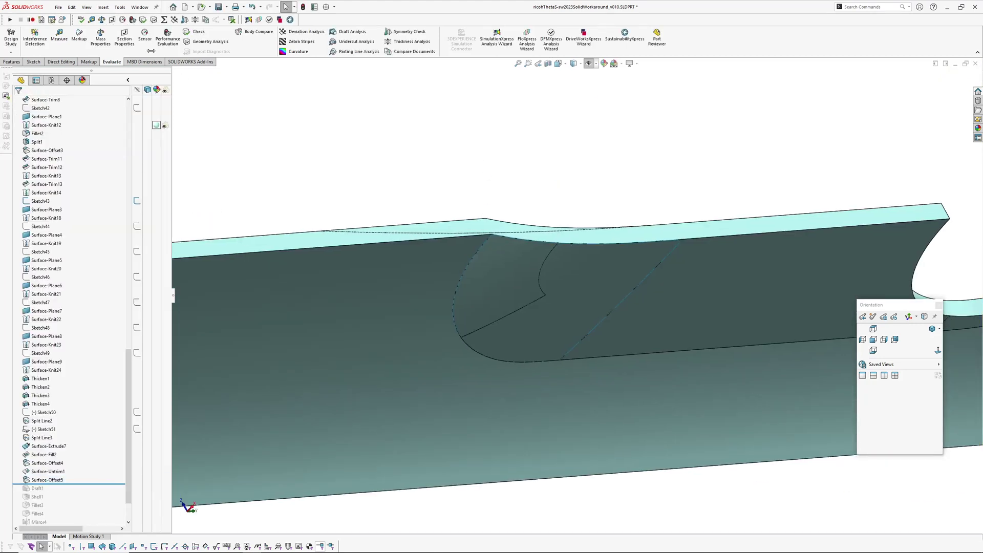
click(103, 8)
mouse_move(153, 29)
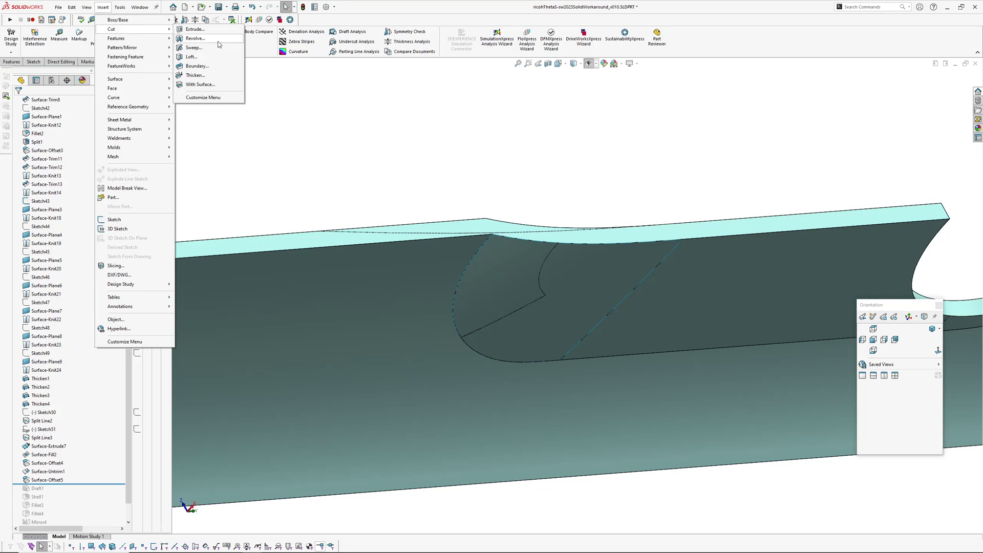
click(200, 84)
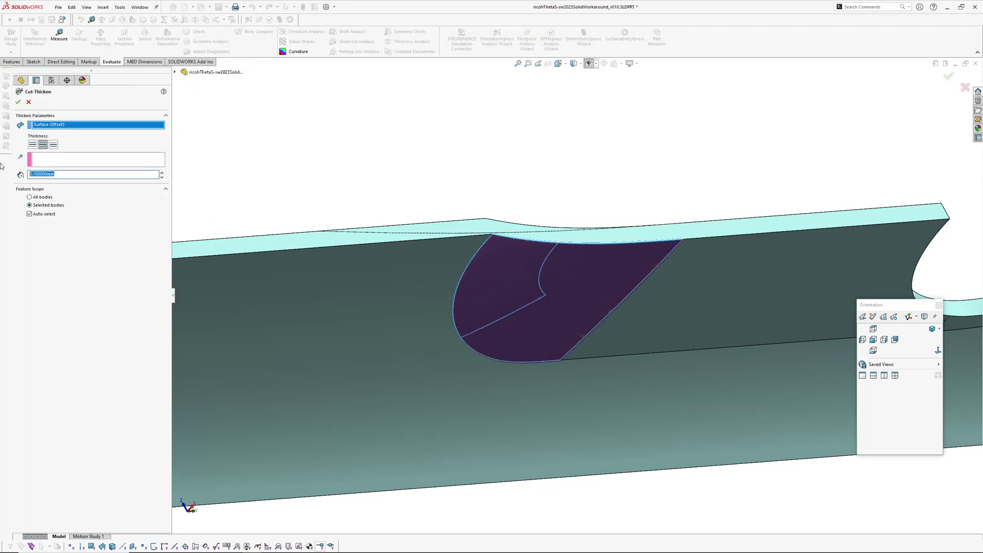
text(.5)
key(Return)
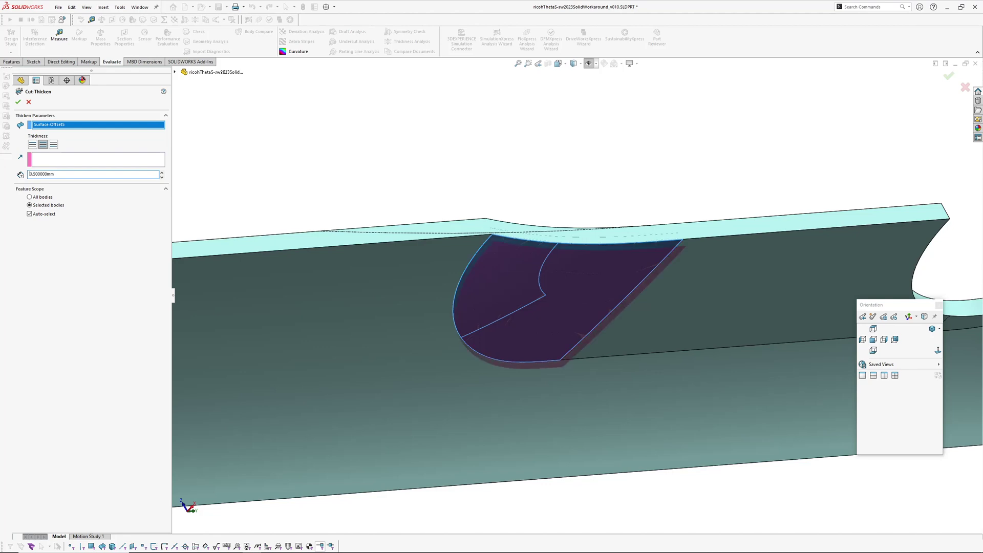
click(29, 214)
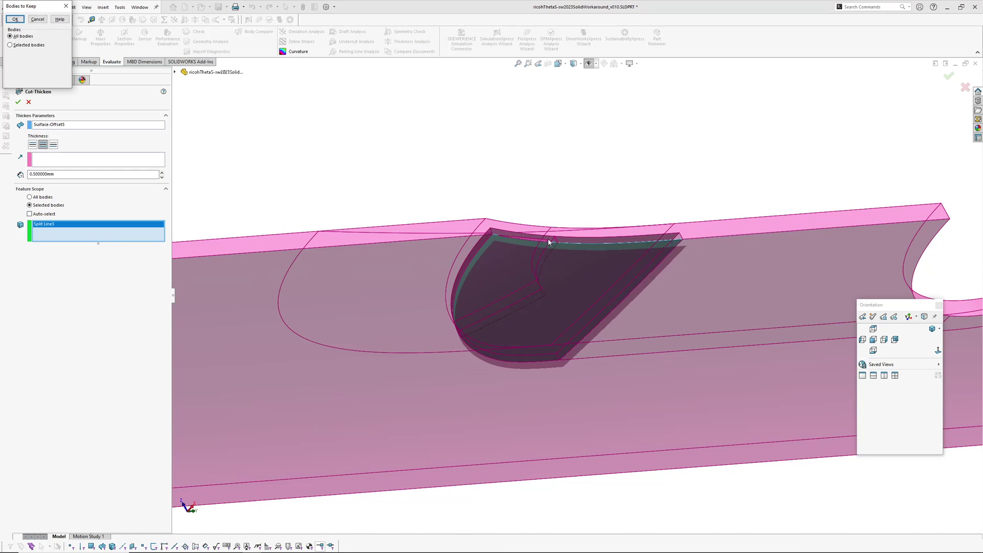
click(37, 20)
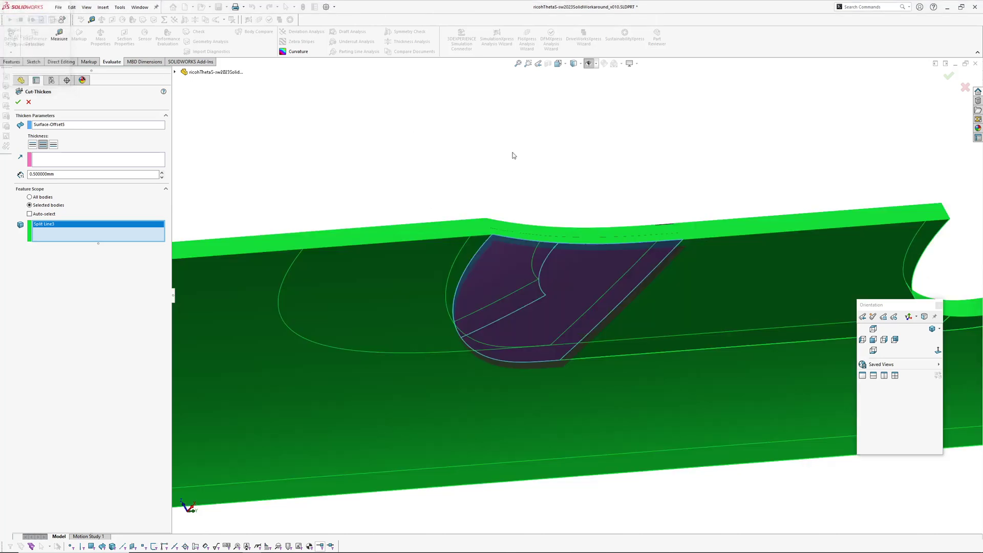
click(29, 102)
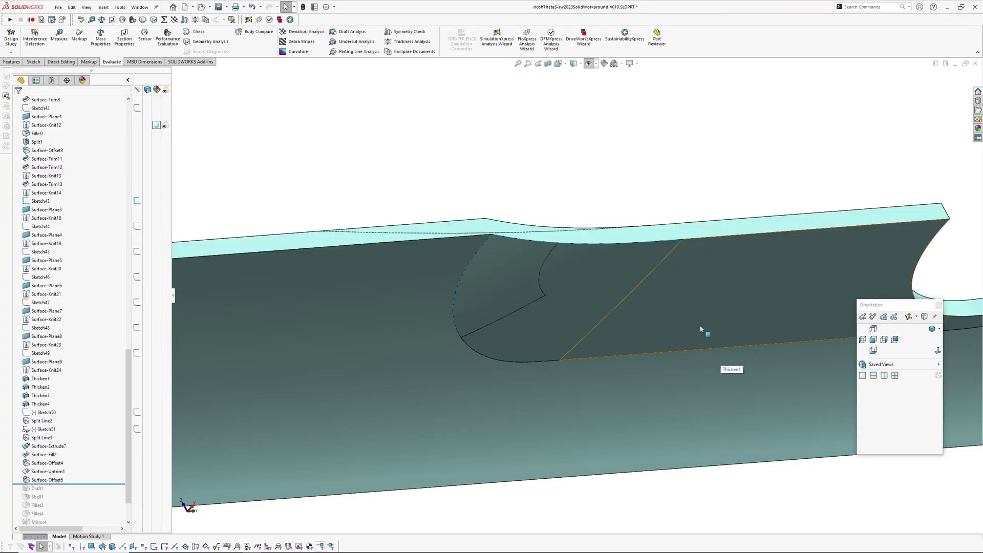
Hide the half shell and extend the copied surface's two upper edges by 0.5 mm as Same surface.
key(Tab)
key(e)
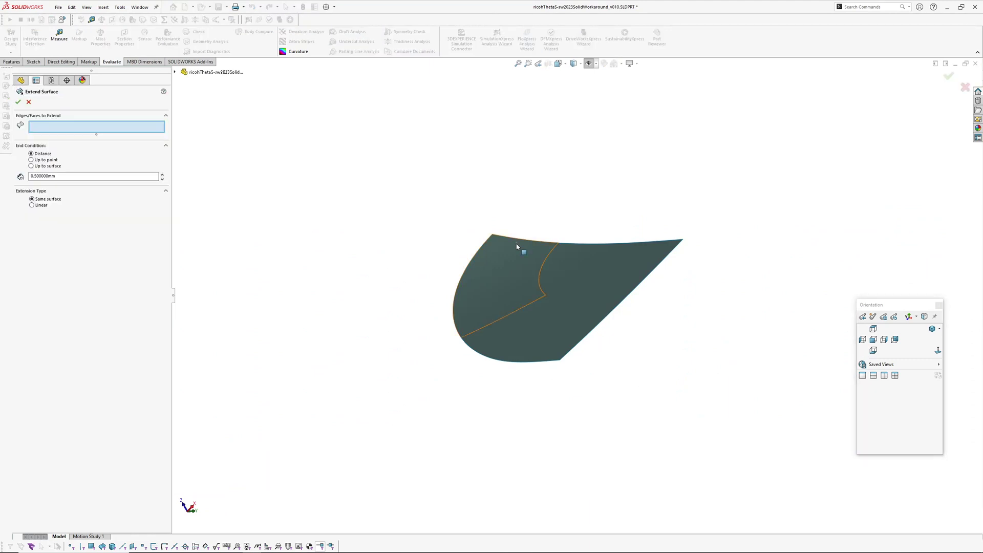
click(524, 240)
click(579, 247)
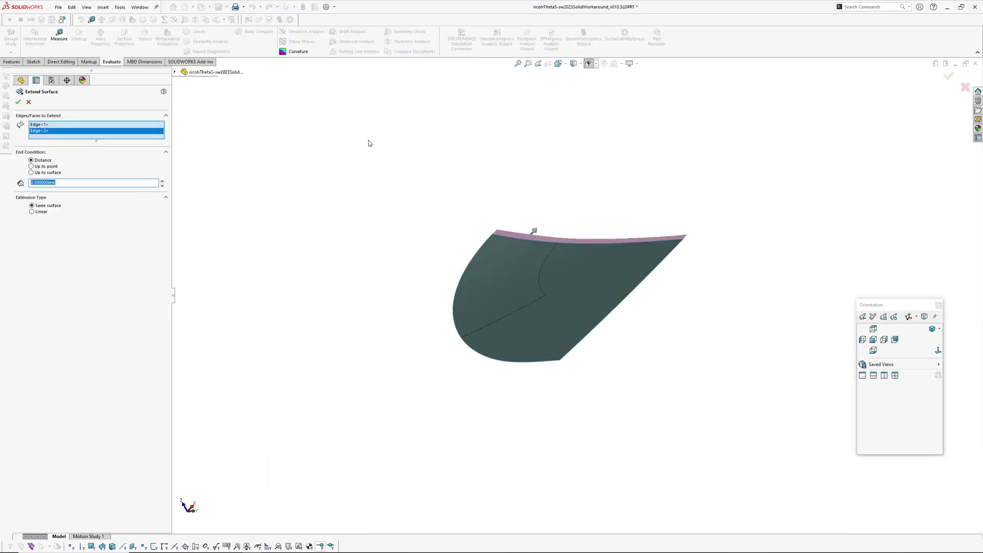
key(Return)
Show the half shell and cut only that body with the extended surface thickened 0.5 mm on both sides.
scroll(85, 348, up, 15)
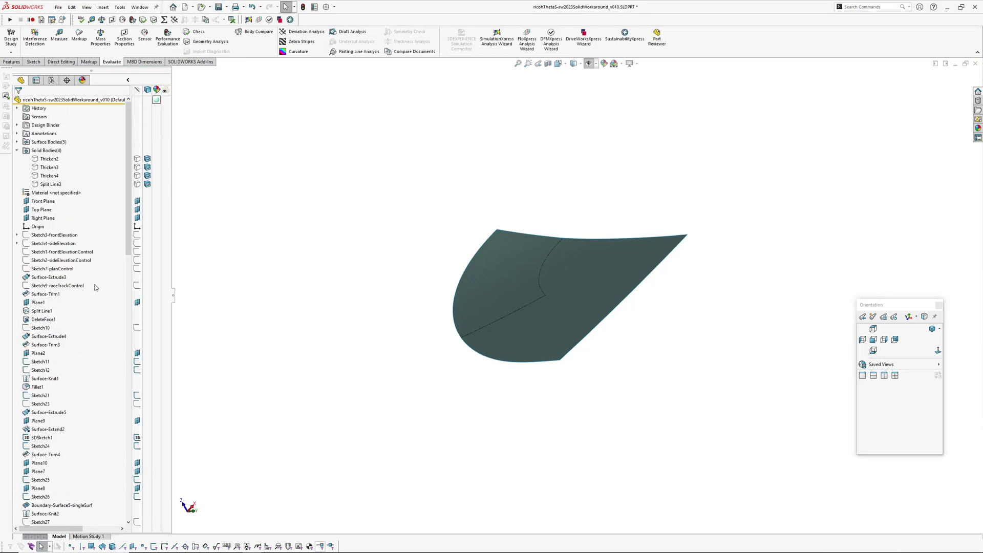
click(57, 183)
click(53, 175)
click(103, 8)
mouse_move(146, 31)
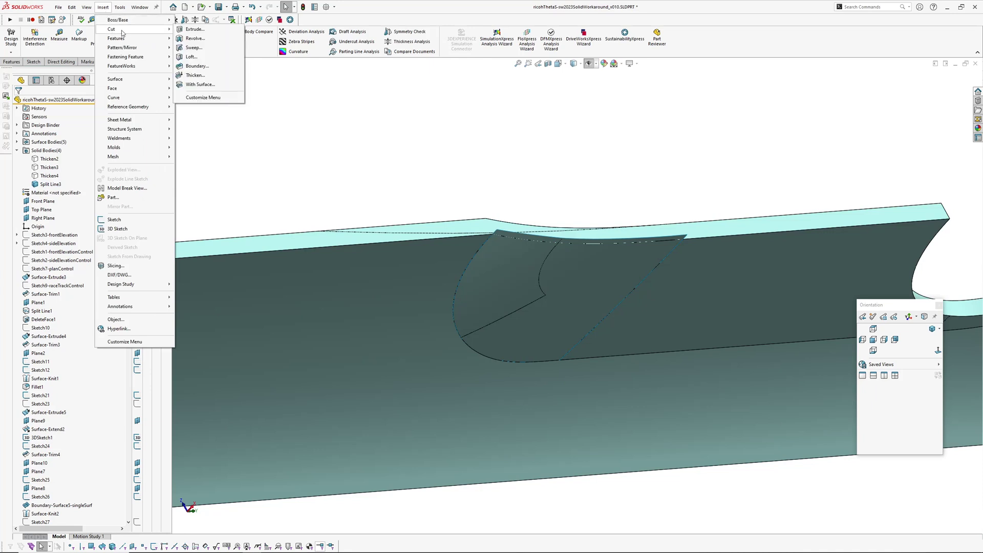
click(189, 75)
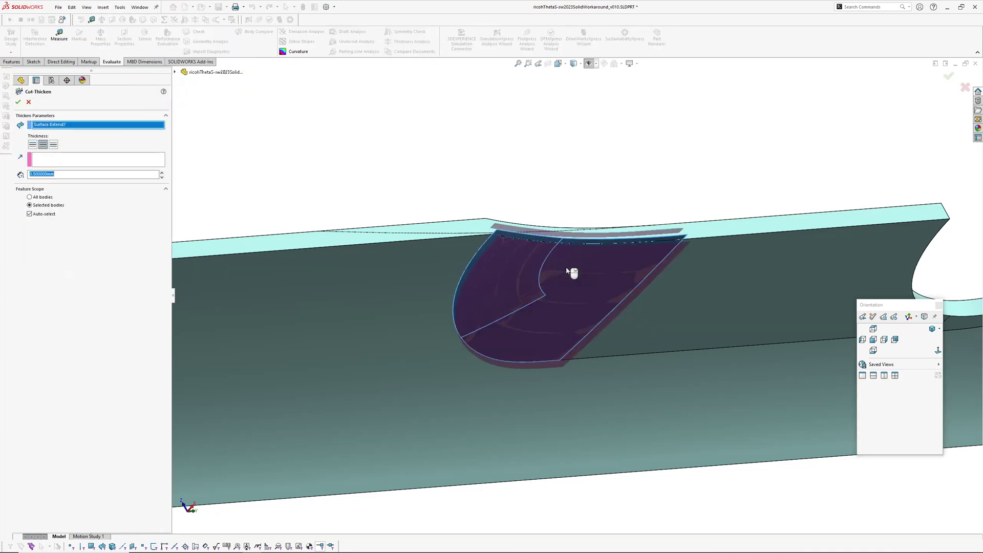
click(35, 216)
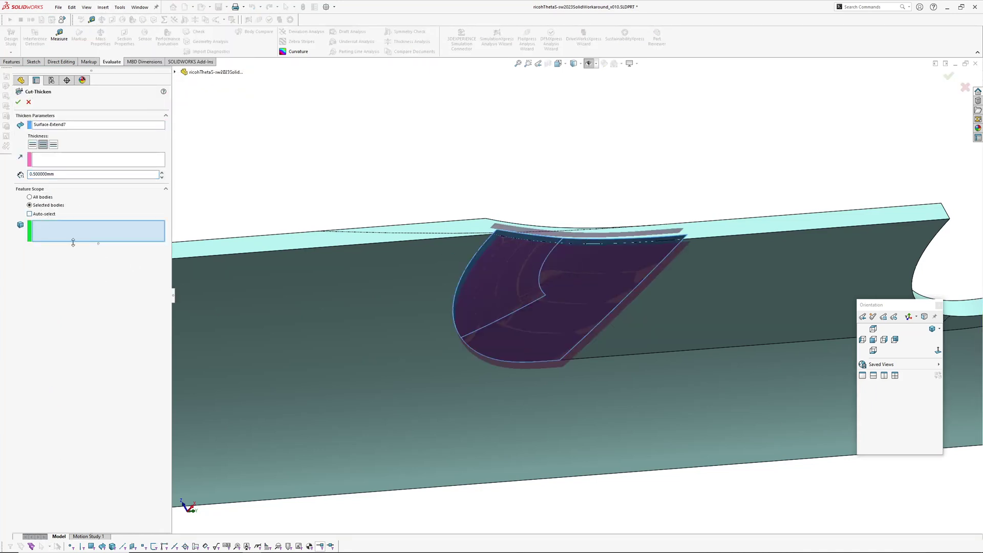
click(194, 272)
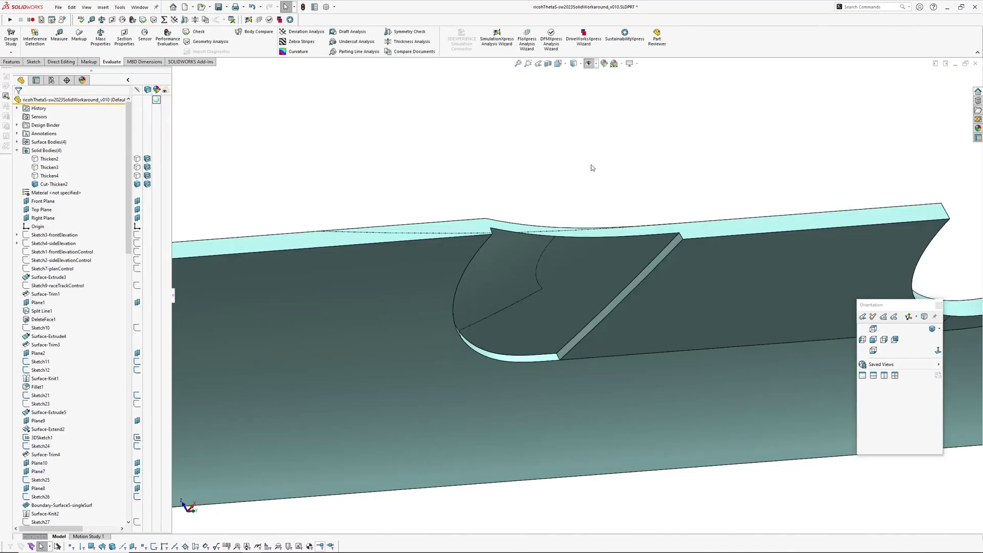
Examine how the untrimmed offset surface crosses the new pocket, showing the surface temporarily.
middle_drag(592, 227, 687, 298)
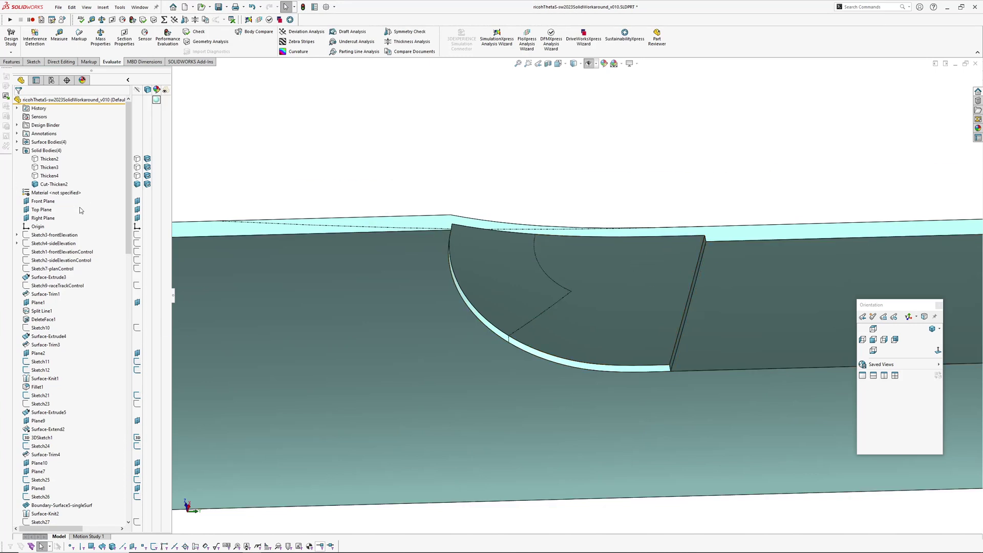
click(17, 142)
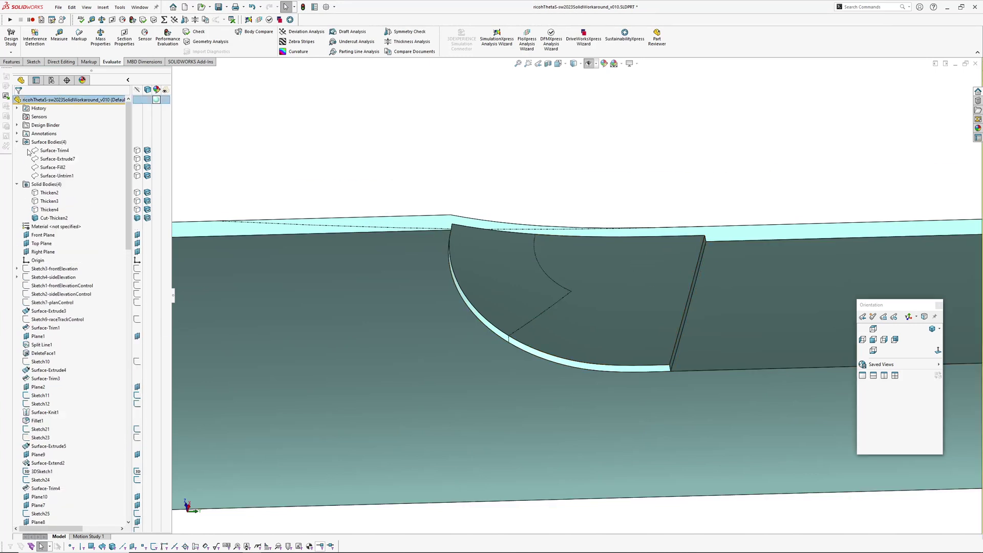
click(46, 176)
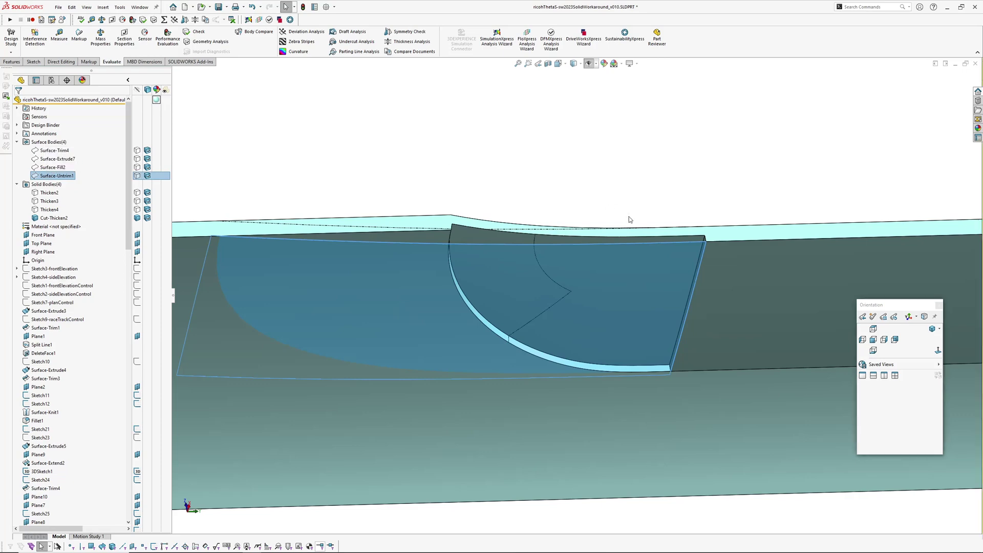
click(53, 165)
mouse_move(568, 279)
middle_down()
mouse_move(575, 272)
mouse_move(521, 237)
mouse_move(576, 268)
mouse_move(559, 277)
middle_up()
scroll(558, 260, down, 5)
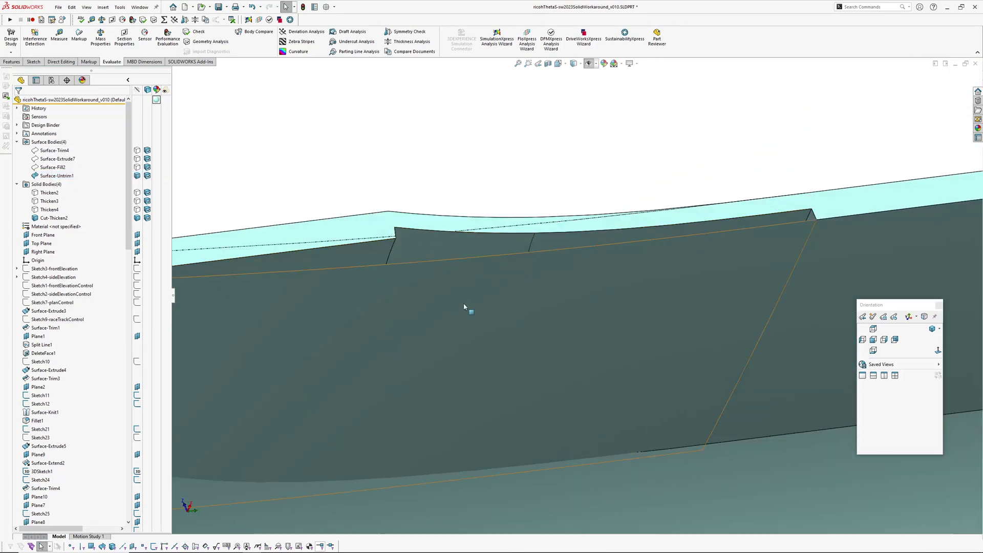
scroll(563, 292, up, 3)
click(531, 352)
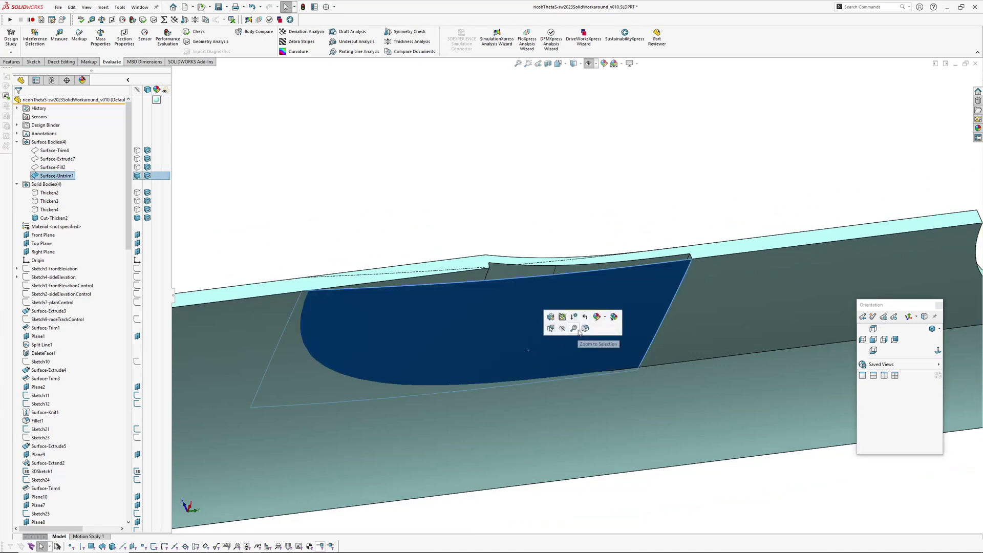
key(Tab)
Copy the pocket faces and adjoining inner shell faces as a surface with a 0 mm offset, and hide the solid shell.
key(o)
click(596, 312)
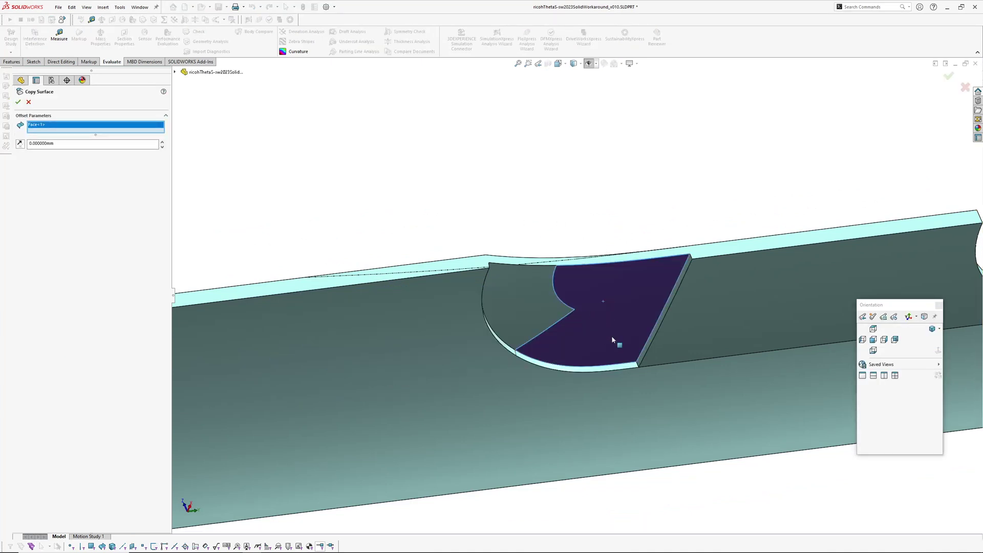
scroll(622, 350, down, 3)
click(662, 364)
click(641, 380)
click(450, 281)
middle_drag(450, 281, 548, 167)
click(338, 214)
click(314, 239)
scroll(322, 239, up, 5)
key(Return)
key(Tab)
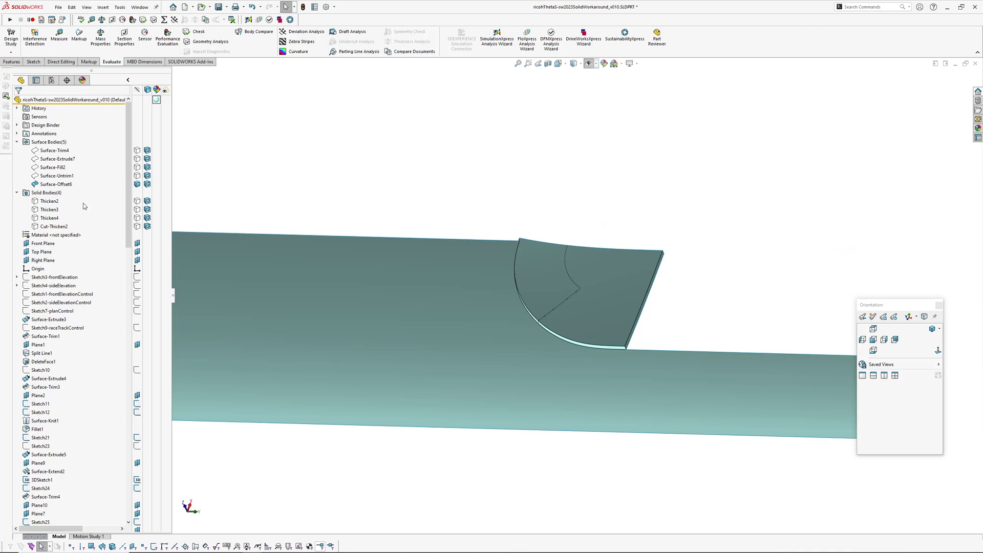
Show the untrimmed offset surface and trim it with the copied shell surface, keeping the portion inside the recess end.
click(52, 177)
click(57, 169)
click(553, 183)
key(t)
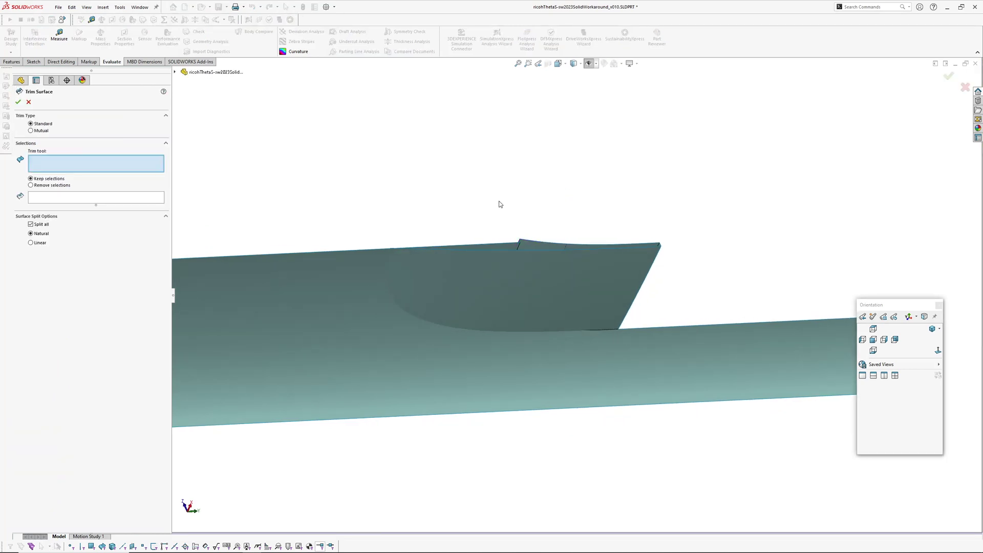
scroll(482, 196, down, 1)
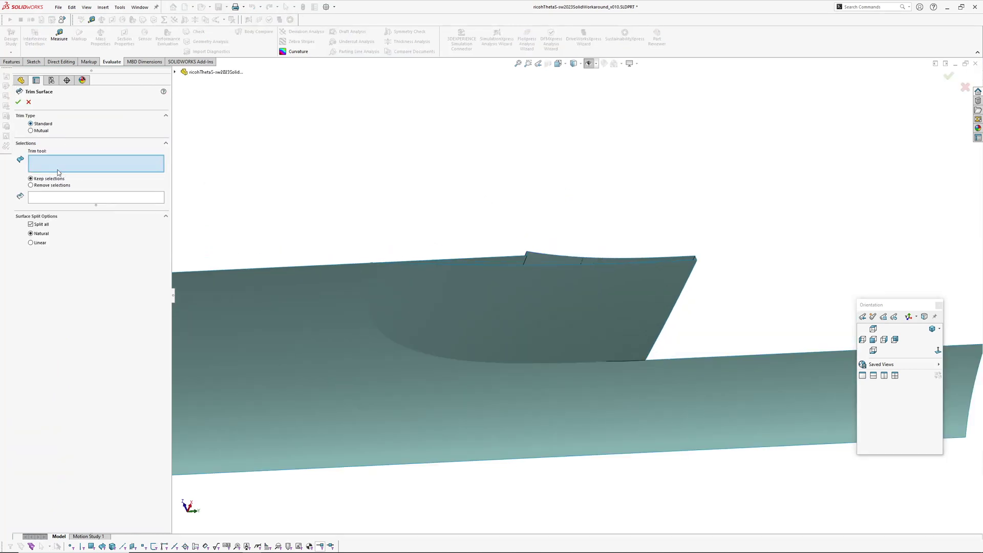
middle_drag(591, 255, 362, 186)
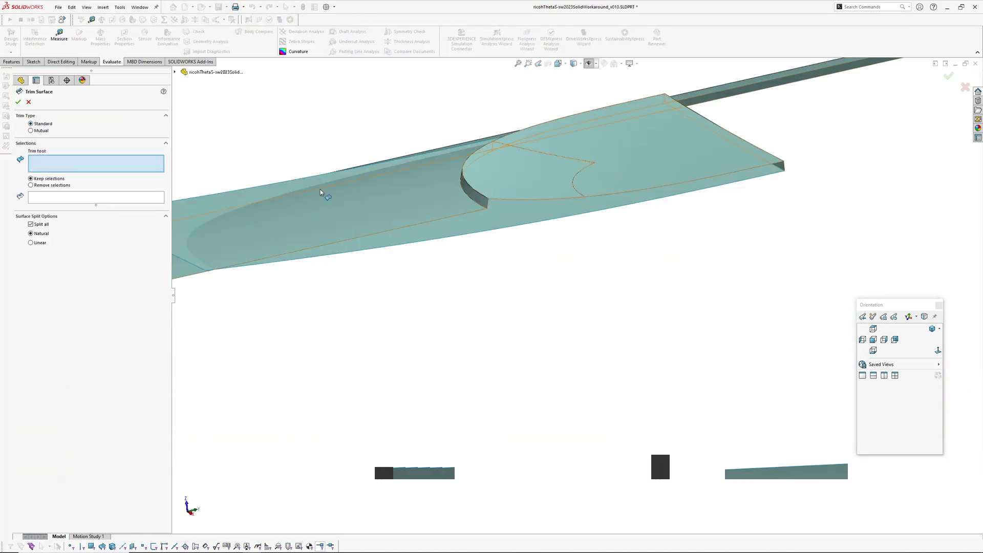
click(410, 202)
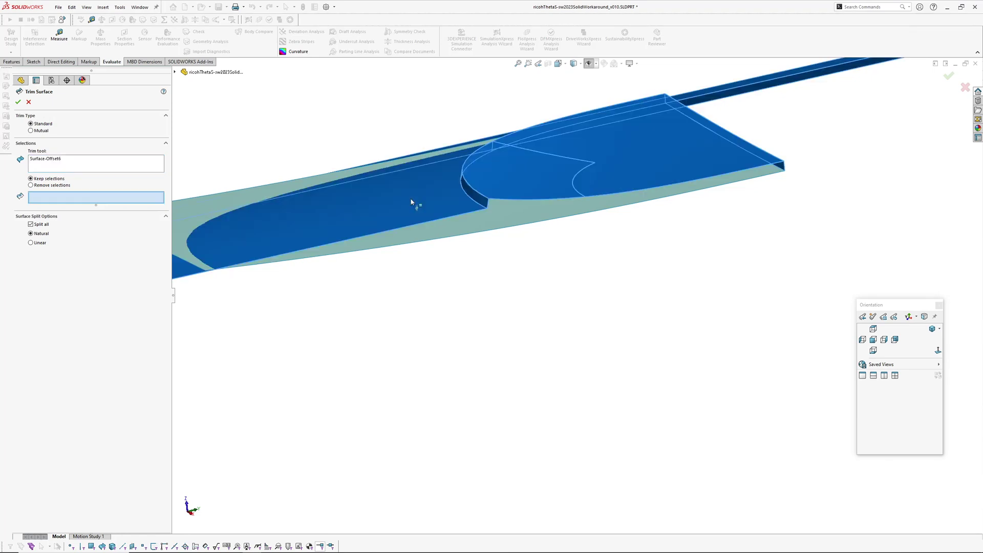
click(527, 216)
key(Return)
Trim the copied shell surface with the trimmed offset surface, keeping the pocket portion enclosed by it.
middle_drag(481, 276, 491, 319)
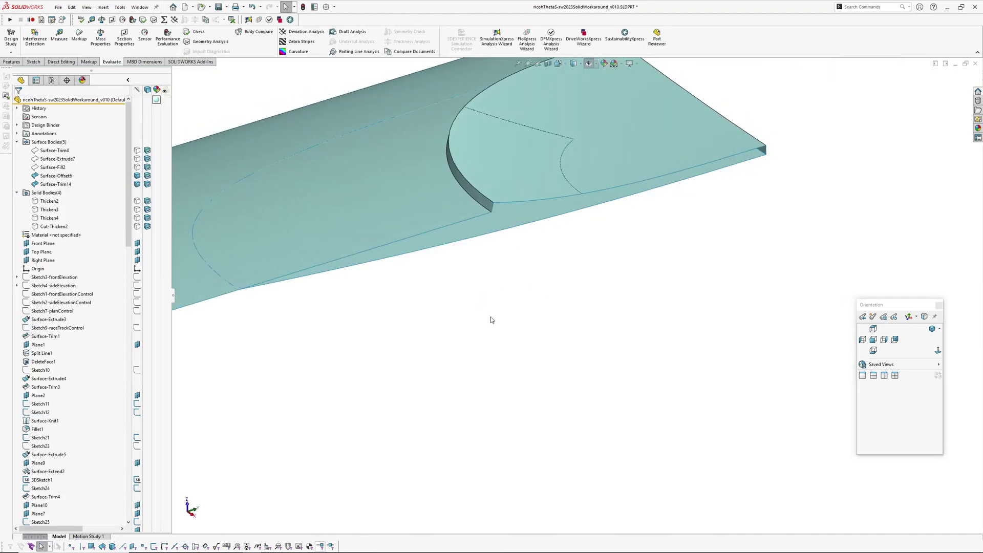
key(Return)
click(517, 215)
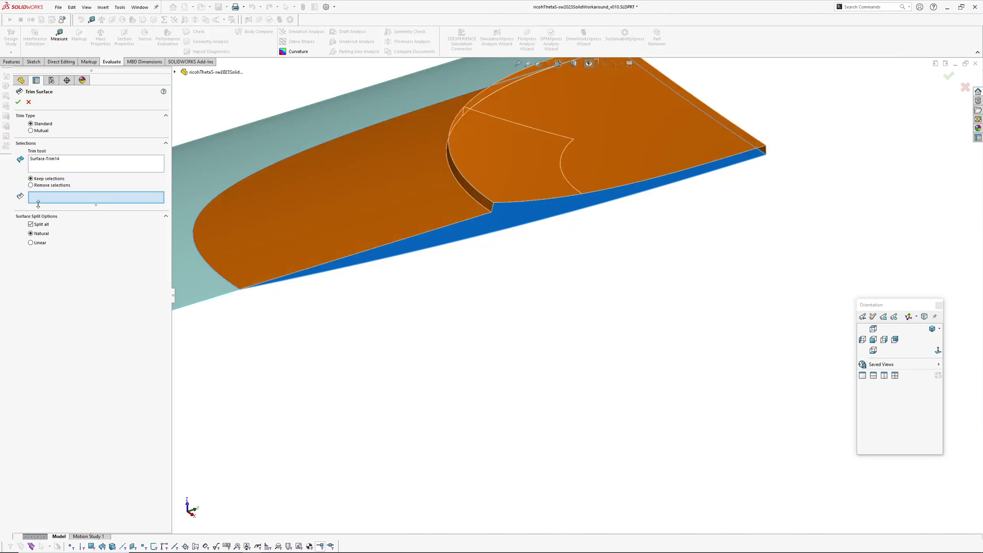
click(500, 181)
key(Return)
Knit the two trimmed surfaces into one surface, without creating a solid or merging entities.
scroll(580, 298, up, 2)
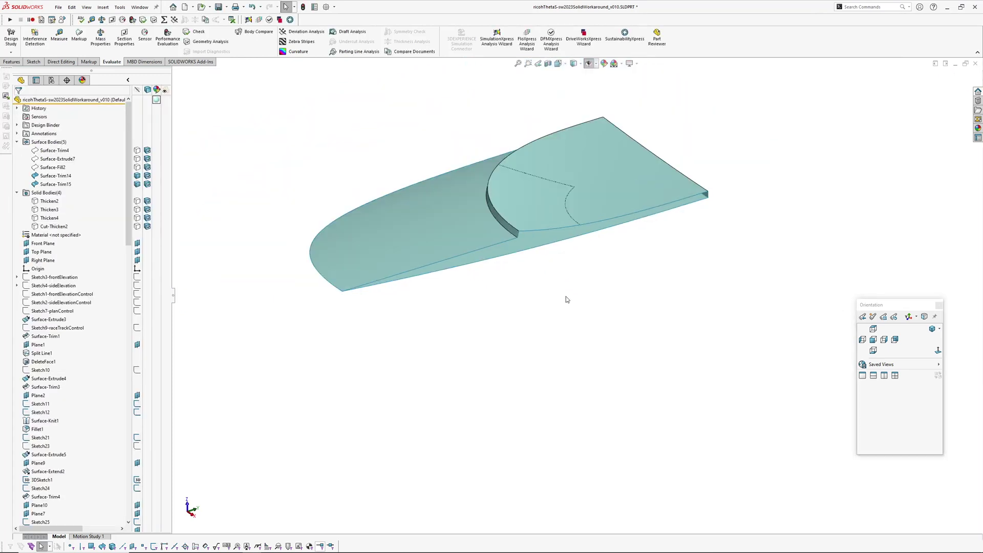
key(k)
click(539, 222)
click(547, 239)
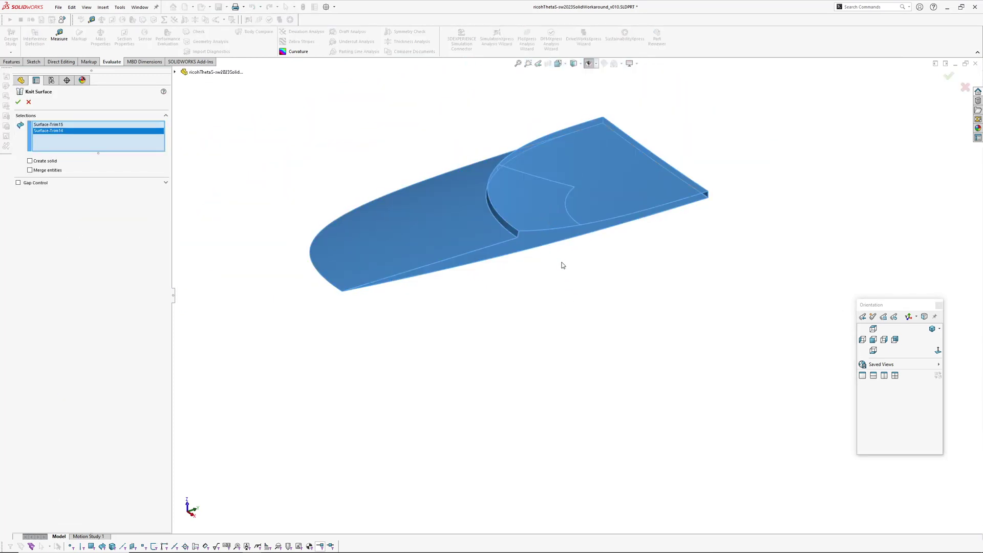
key(Return)
middle_drag(561, 265, 542, 290)
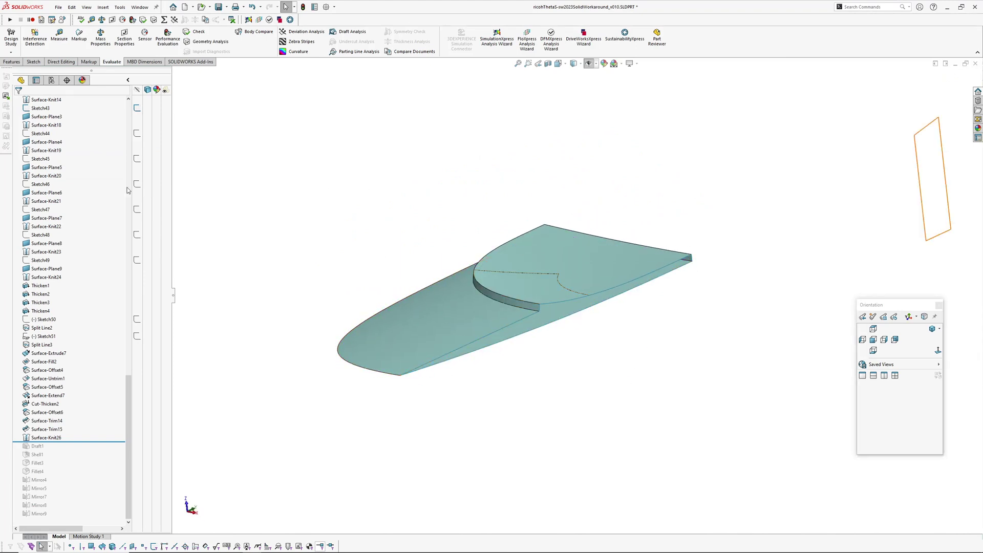
Create a sketch on the Right Plane from the open edge loop along the knitted surface's open side.
scroll(97, 155, up, 20)
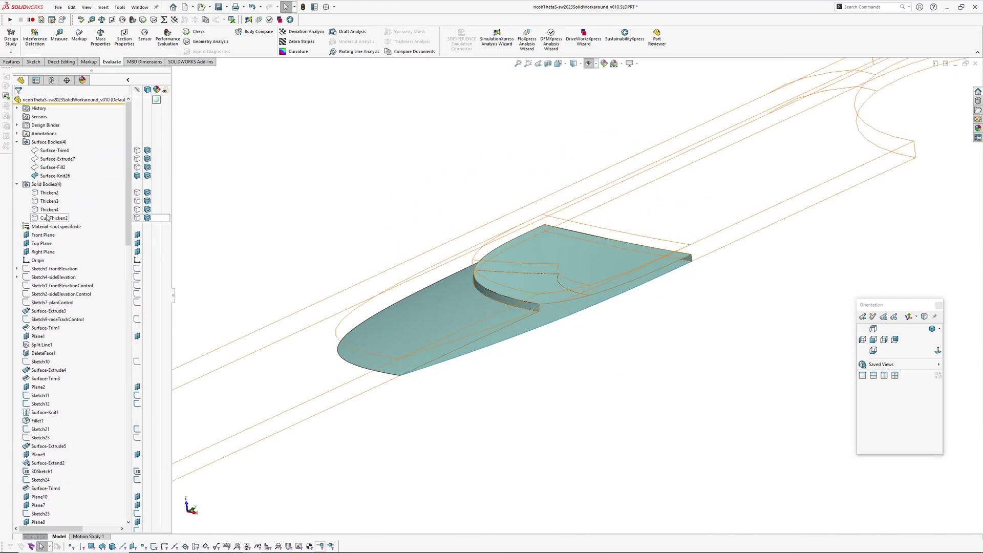
click(40, 253)
click(44, 240)
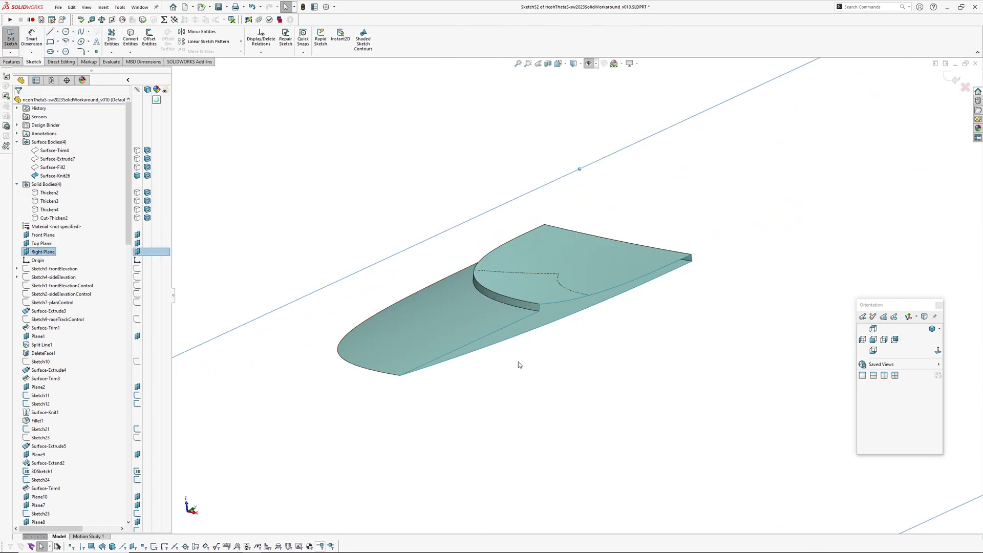
right_click(527, 334)
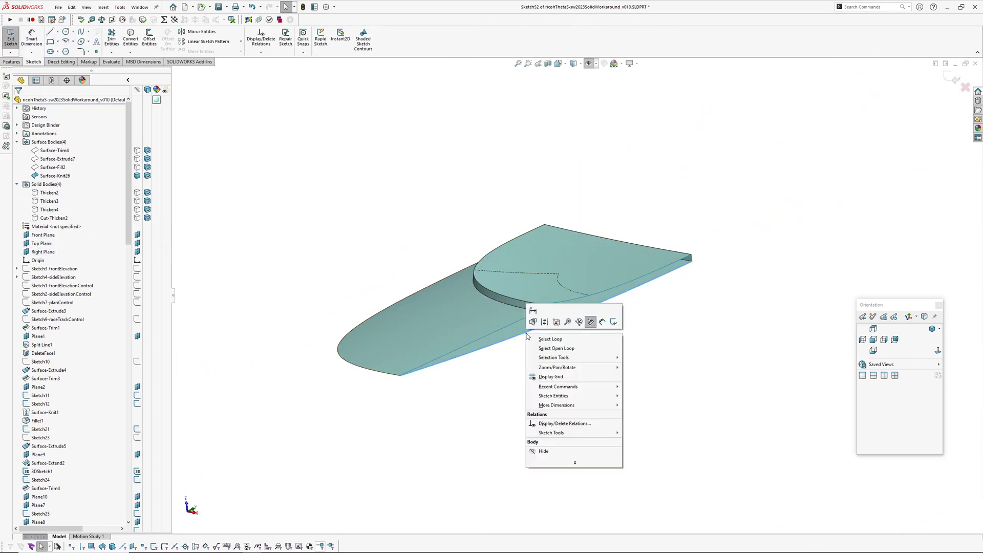
click(537, 350)
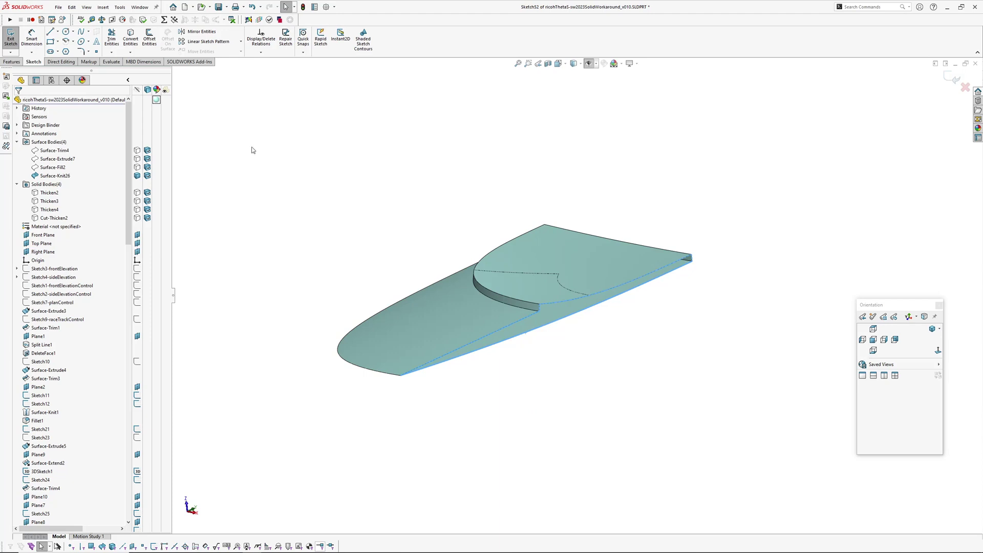
click(952, 77)
scroll(51, 447, down, 9)
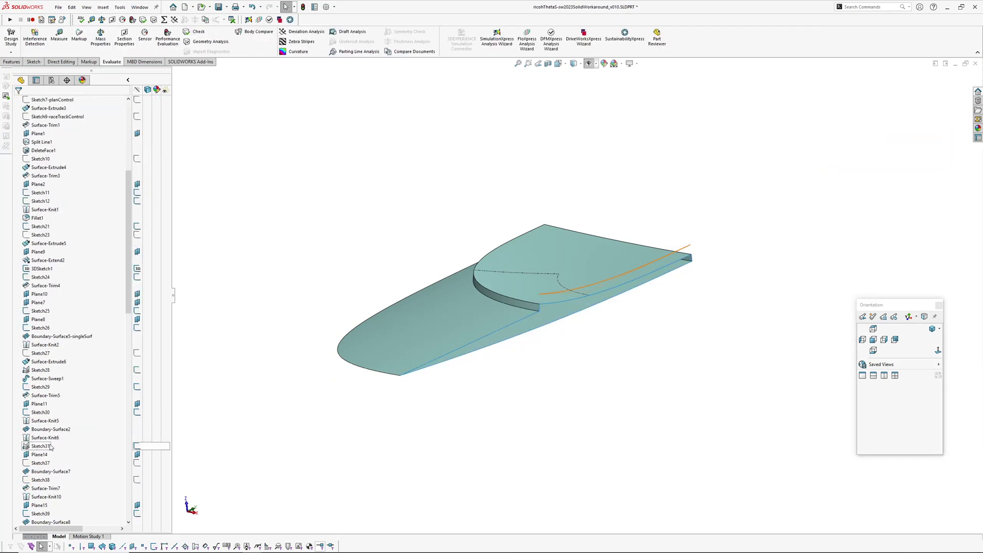
Create a planar surface from the newly made Right Plane sketch to close the open side of the knitted surface.
scroll(51, 447, down, 20)
click(40, 438)
click(103, 7)
mouse_move(124, 78)
click(205, 126)
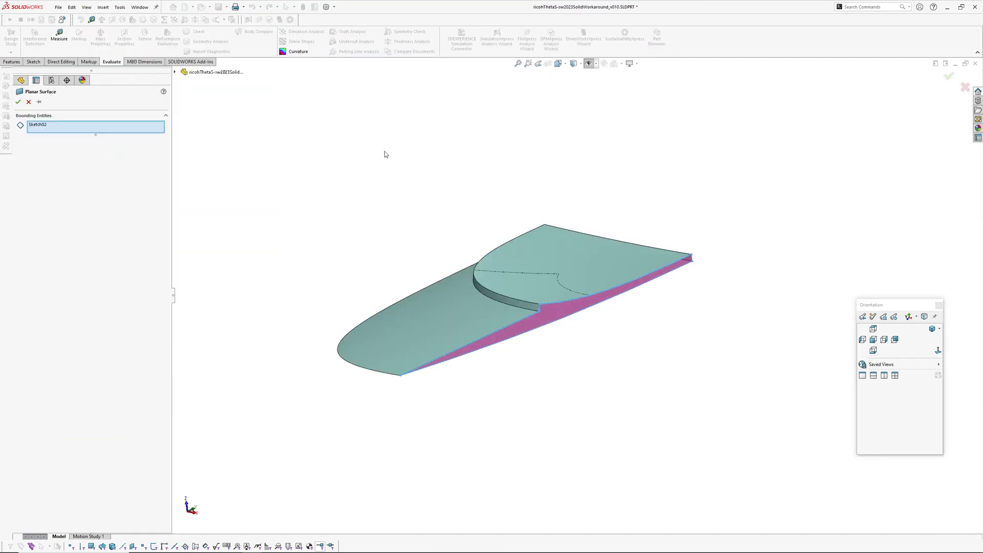
key(Return)
Knit the planar side surface with the knitted recess surface into one closed surface.
right_drag(385, 151, 388, 246)
click(480, 313)
click(545, 321)
key(Return)
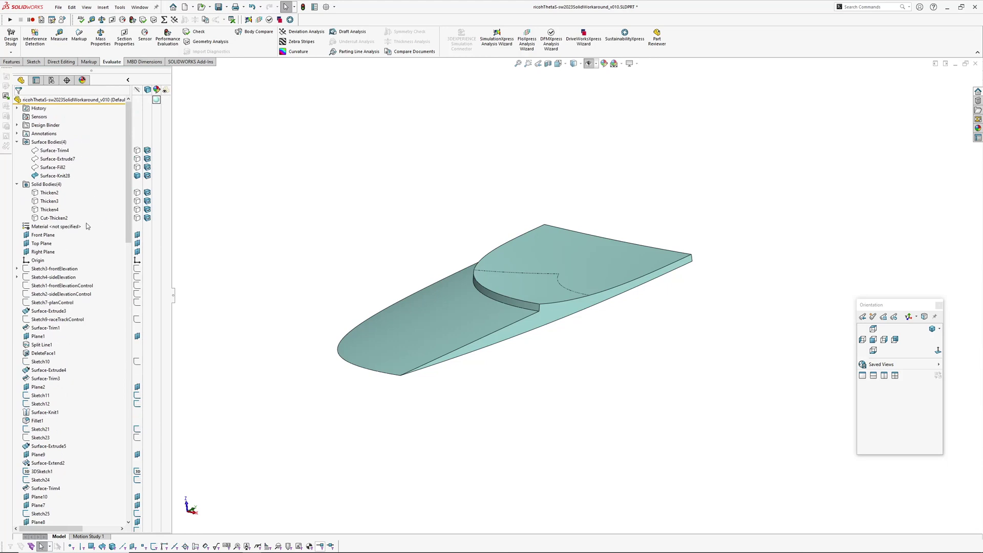
Show the hidden Cut-Thicken2 shell body alongside the closed knitted surface.
click(55, 218)
click(60, 208)
click(705, 428)
Thicken the closed knitted surface as a solid from its enclosed volume and merge it only with the shell body.
middle_drag(506, 356, 486, 228)
ctrl+middle_drag(563, 271, 536, 234)
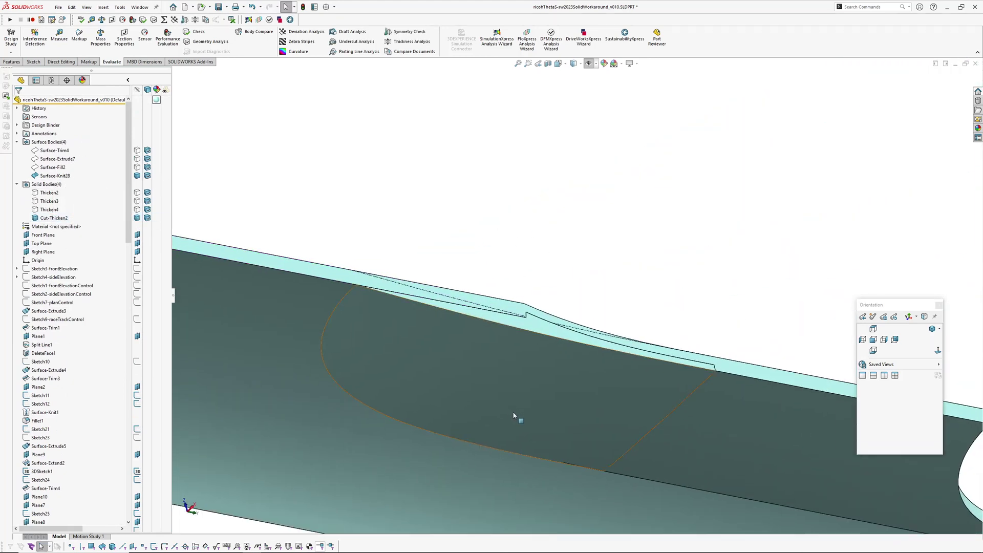
click(475, 328)
click(190, 76)
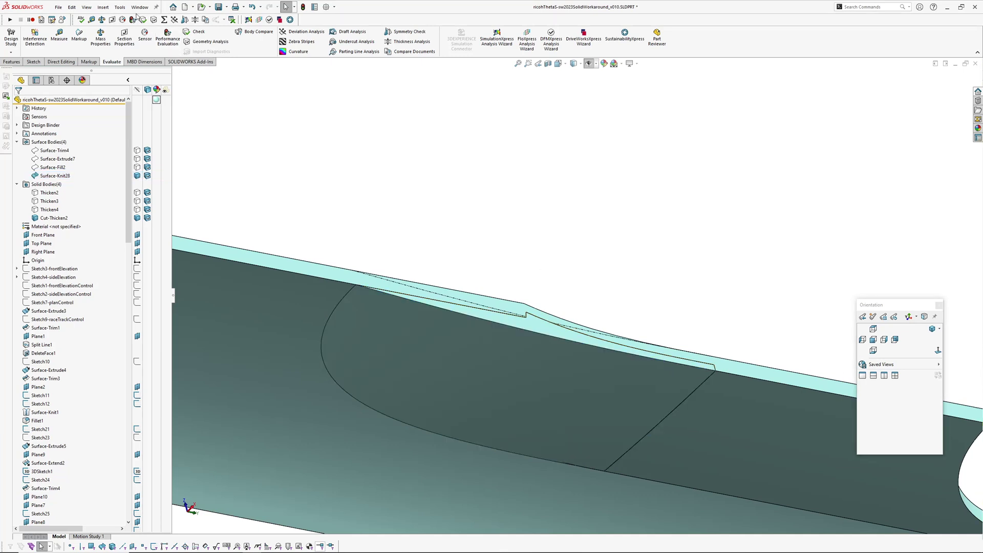
click(101, 10)
mouse_move(115, 18)
click(207, 72)
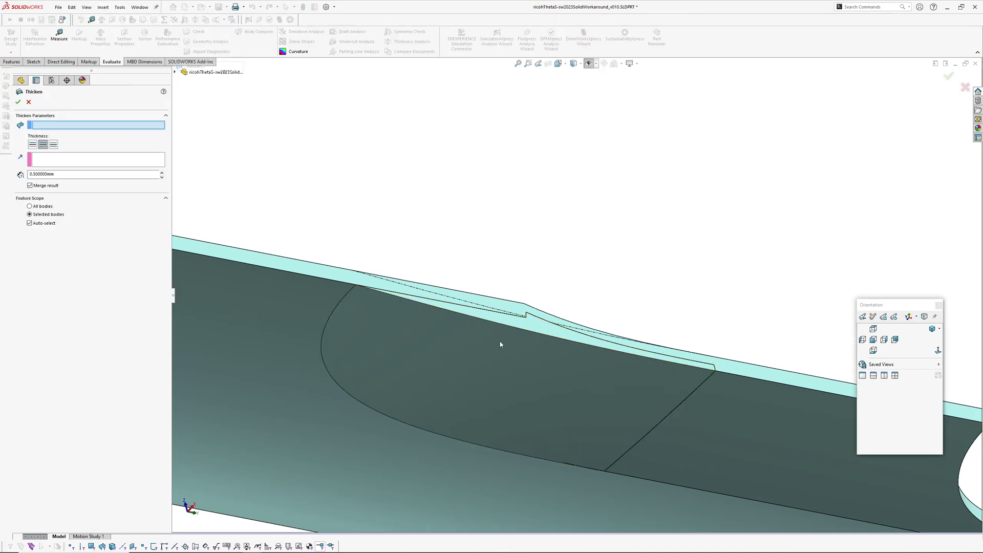
click(518, 347)
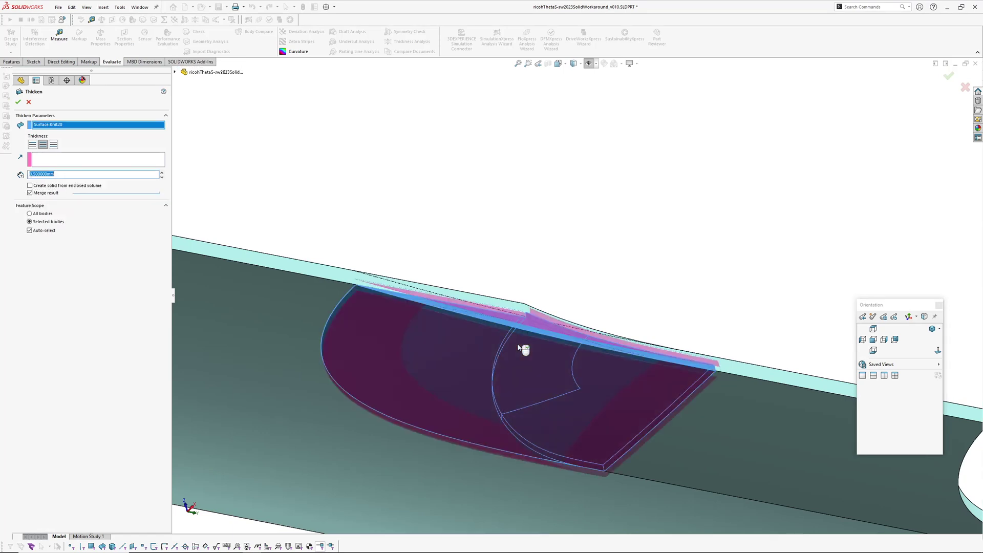
click(37, 187)
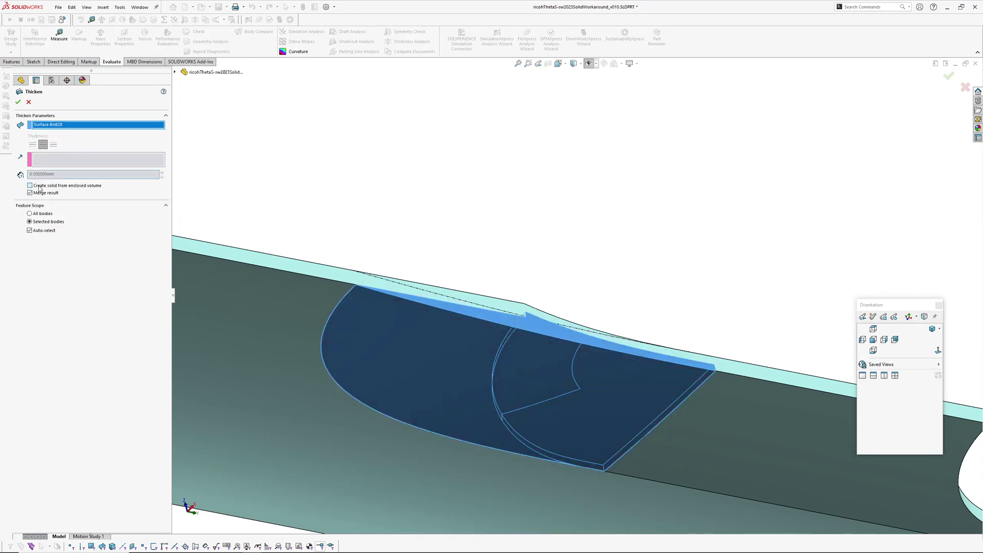
click(37, 232)
click(263, 343)
right_click(264, 347)
Examine the merged shell's cut side face and inner side around the recess end for stray edges.
middle_drag(511, 255, 586, 418)
scroll(597, 416, down, 3)
middle_click(511, 330)
middle_drag(511, 329, 528, 310)
click(551, 353)
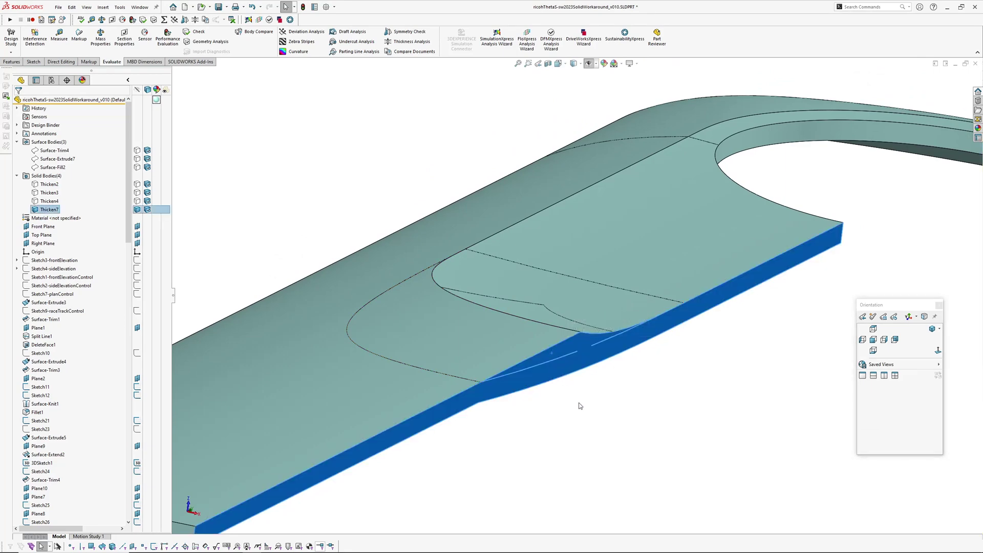
scroll(608, 396, down, 5)
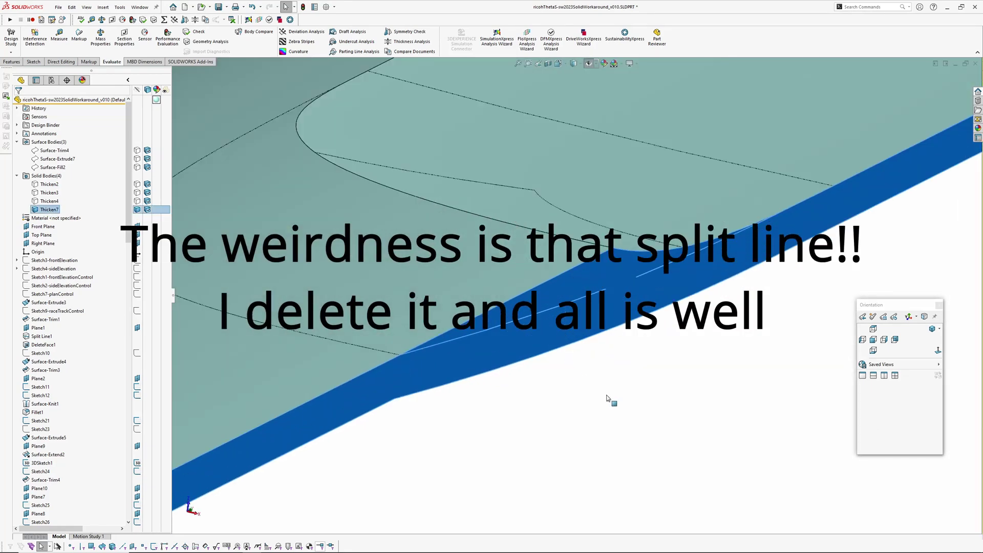
scroll(608, 397, up, 5)
middle_drag(586, 389, 613, 365)
scroll(617, 368, down, 3)
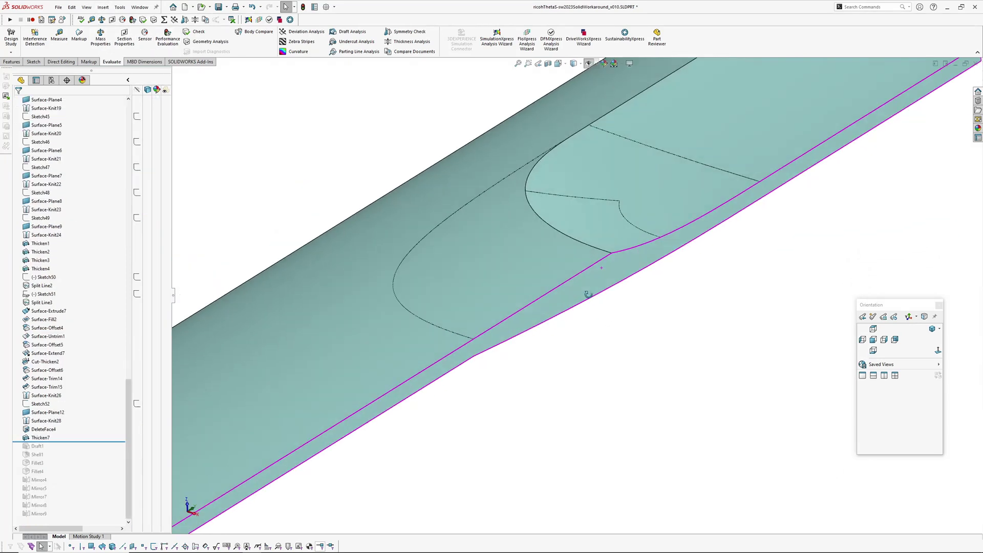
middle_drag(587, 288, 533, 384)
Show the hidden Surface-Fill2 surface body on the shell's recess end.
scroll(82, 259, up, 20)
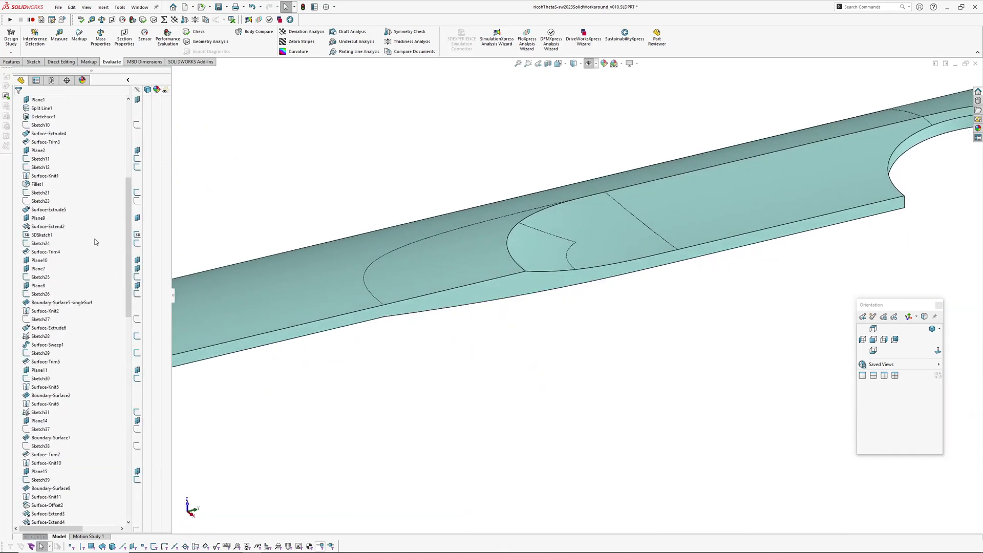
click(51, 167)
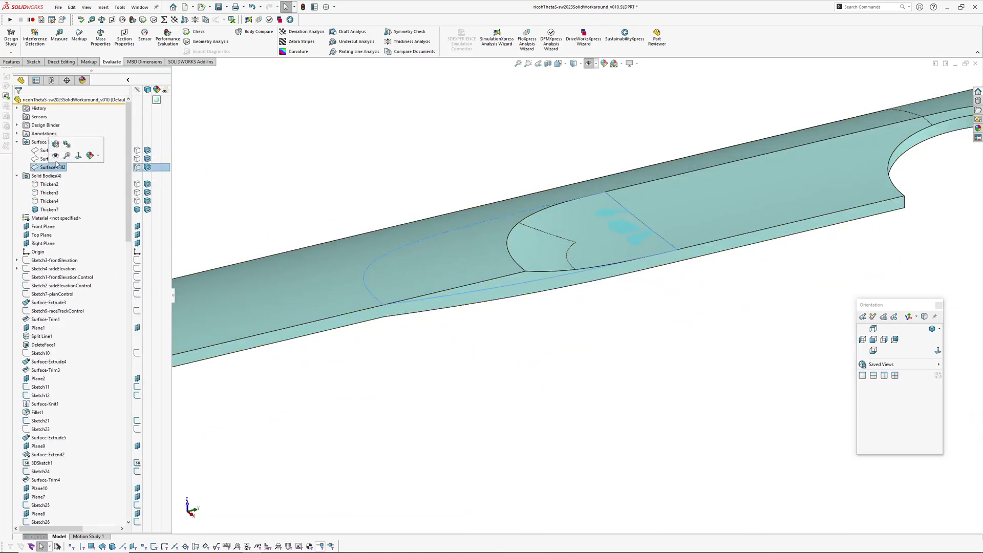
click(57, 157)
middle_drag(524, 346, 619, 323)
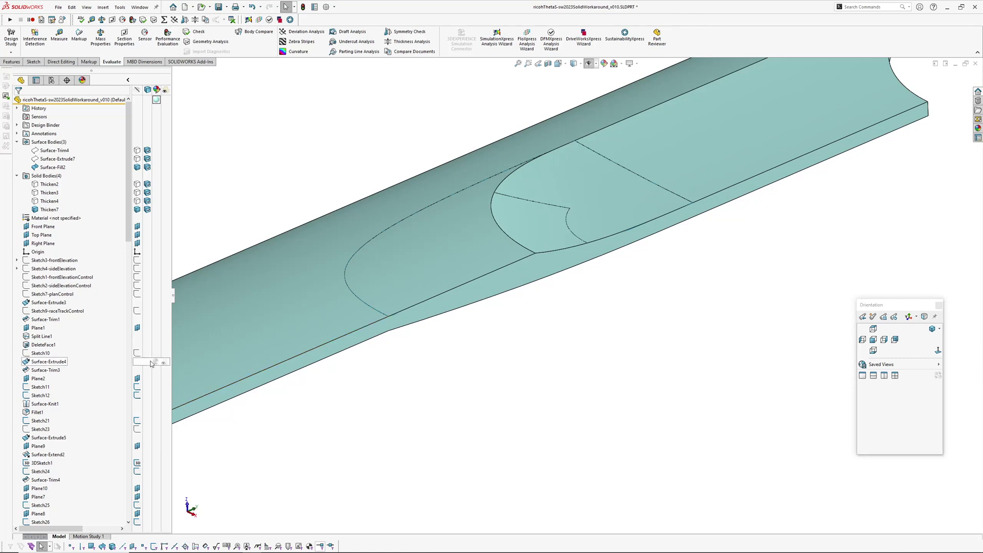
Copy the Surface-Fill2 surface in place with a zero offset.
scroll(93, 367, down, 20)
scroll(87, 381, down, 10)
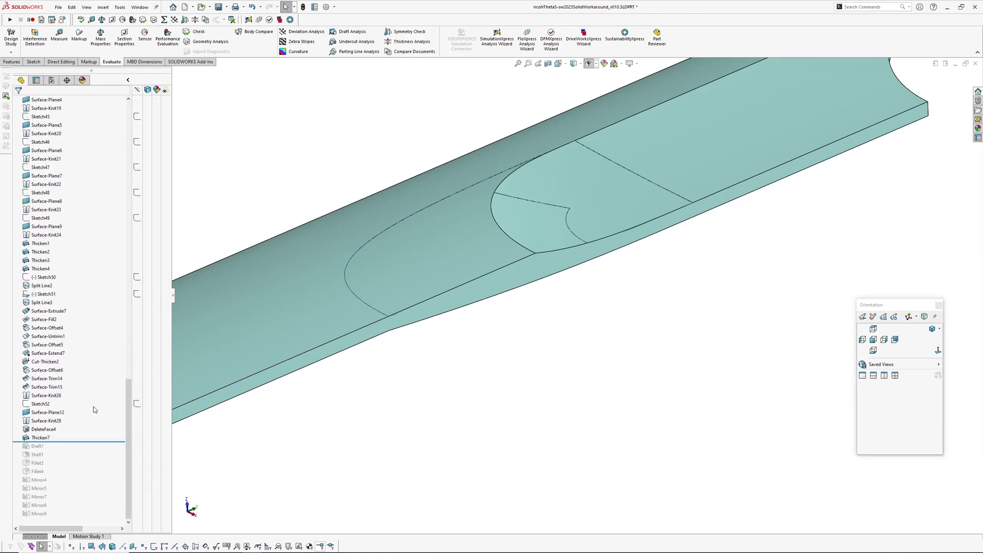
scroll(506, 264, up, 2)
scroll(81, 239, up, 20)
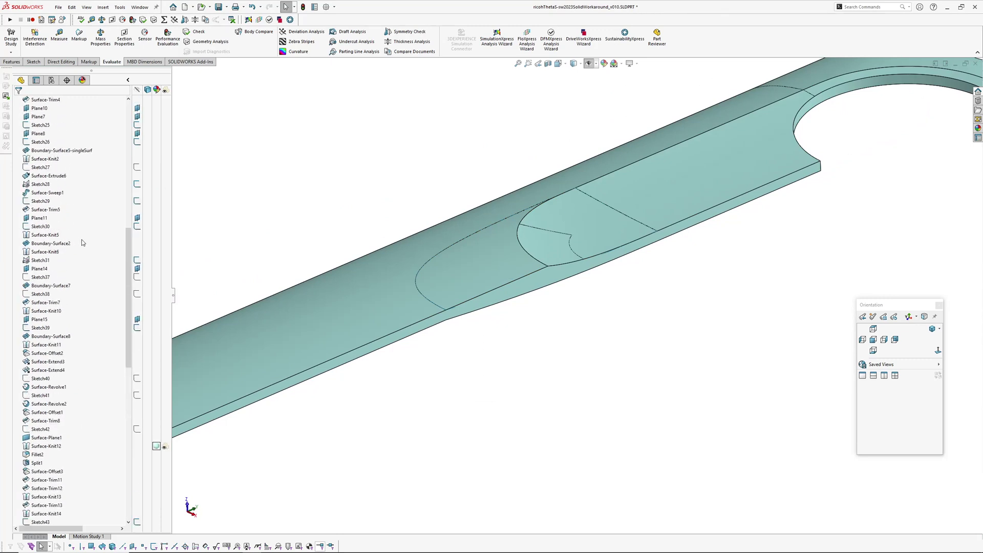
click(40, 167)
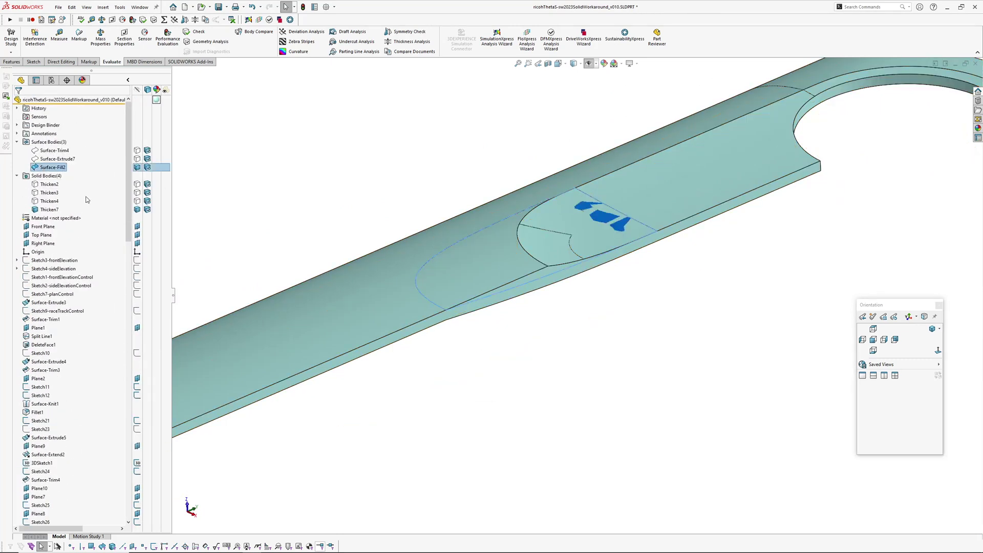
right_drag(407, 256, 359, 243)
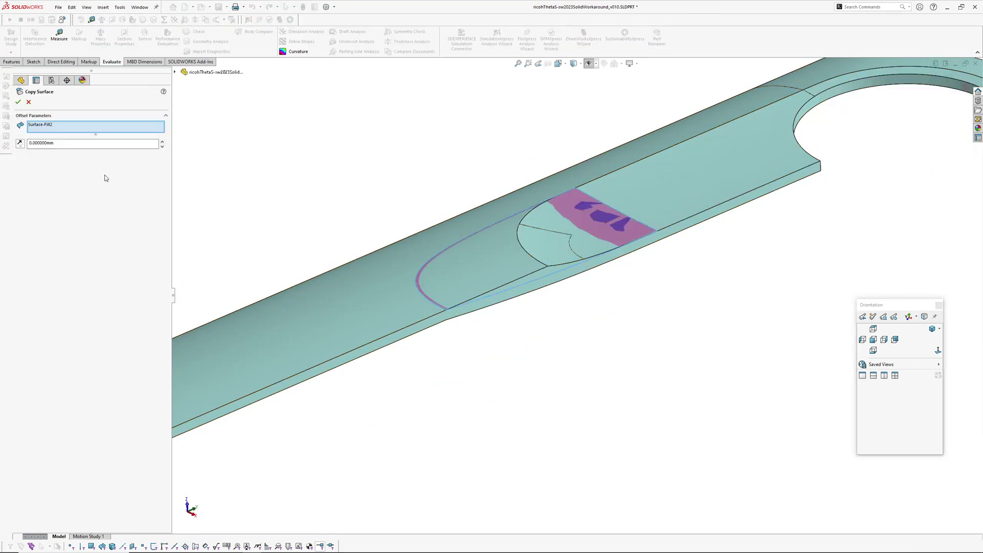
click(18, 103)
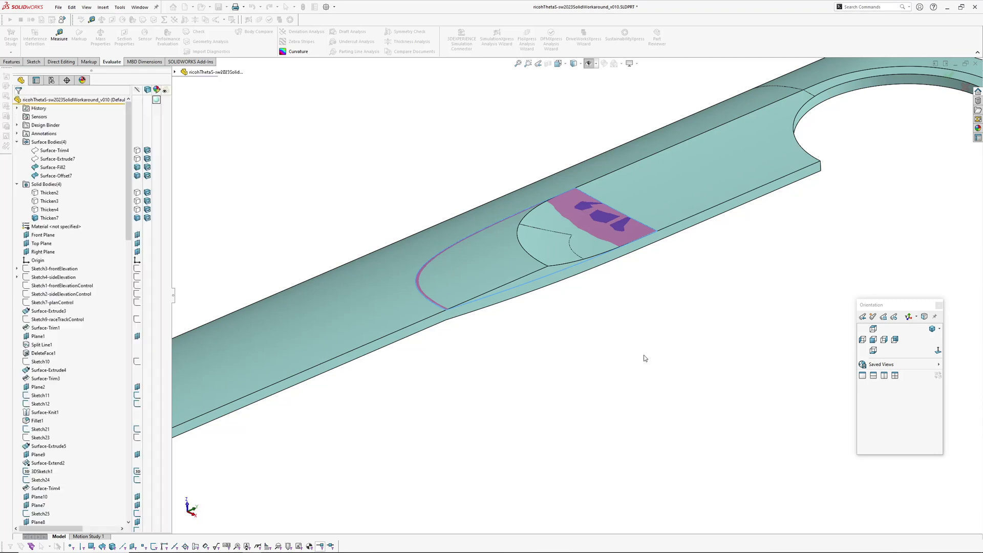
Thicken the copied fill surface 0.5 mm to both sides without merging the result.
click(54, 177)
click(103, 7)
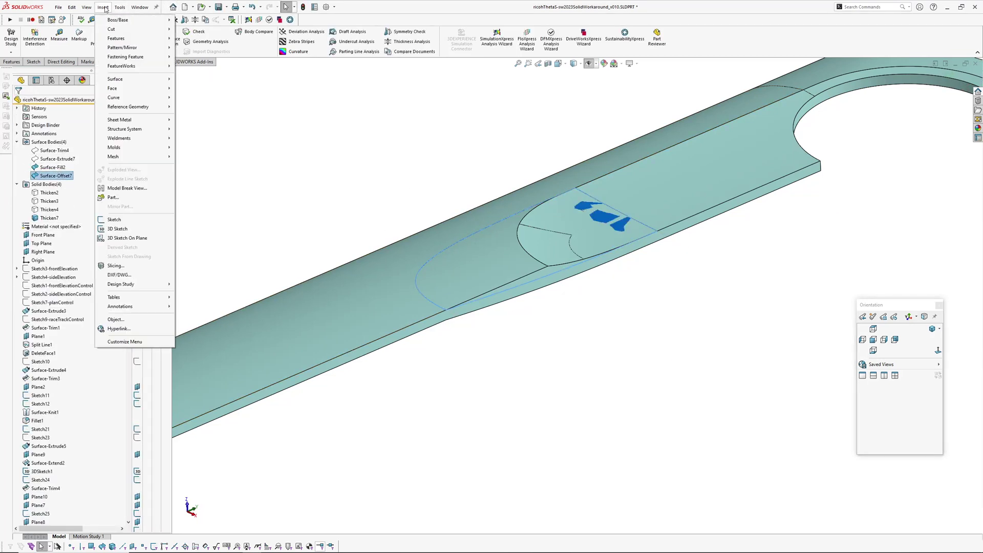
mouse_move(111, 29)
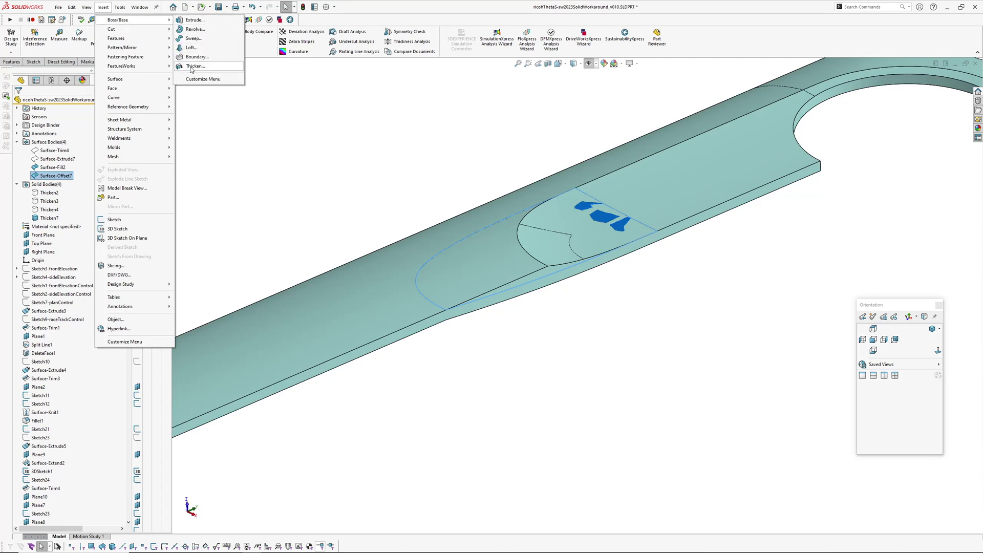
click(194, 66)
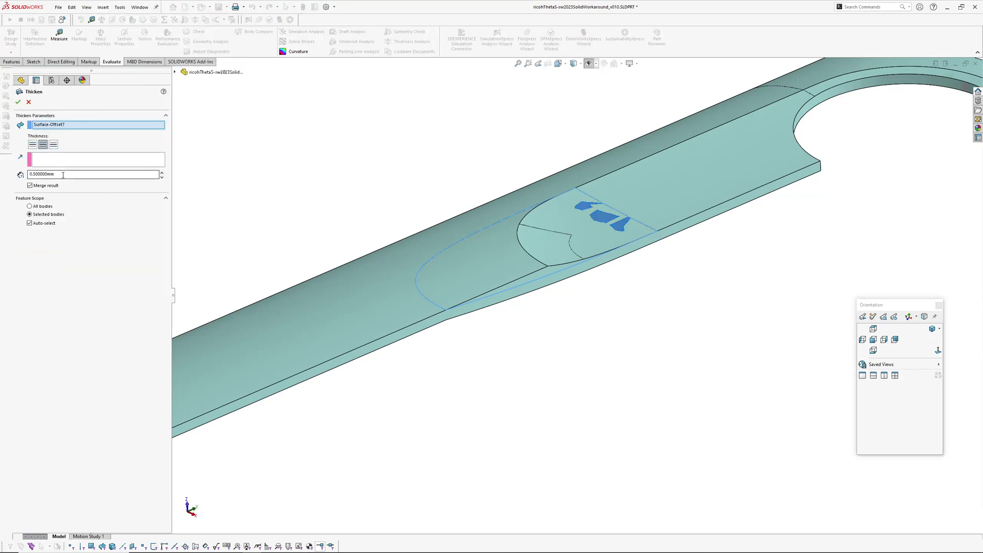
click(43, 145)
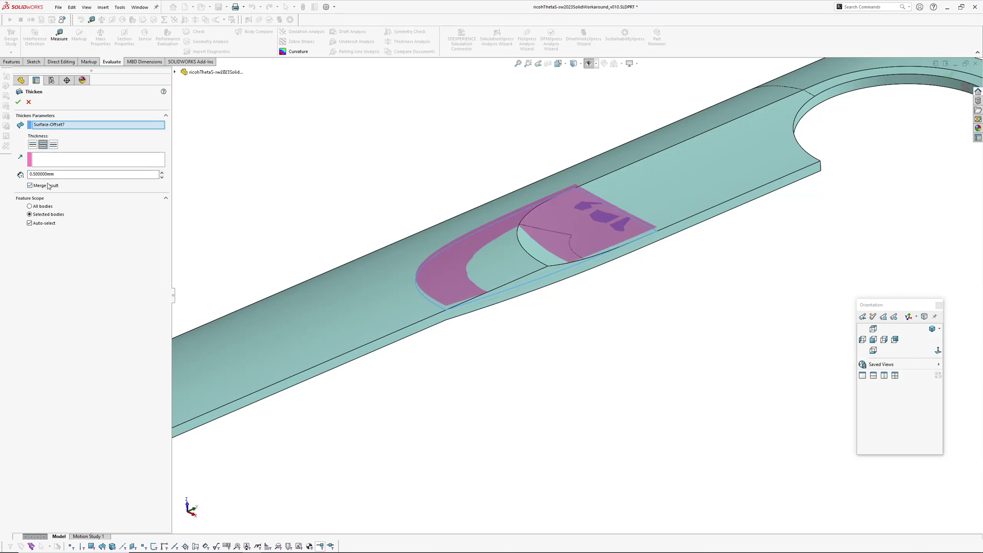
click(48, 187)
scroll(518, 300, down, 2)
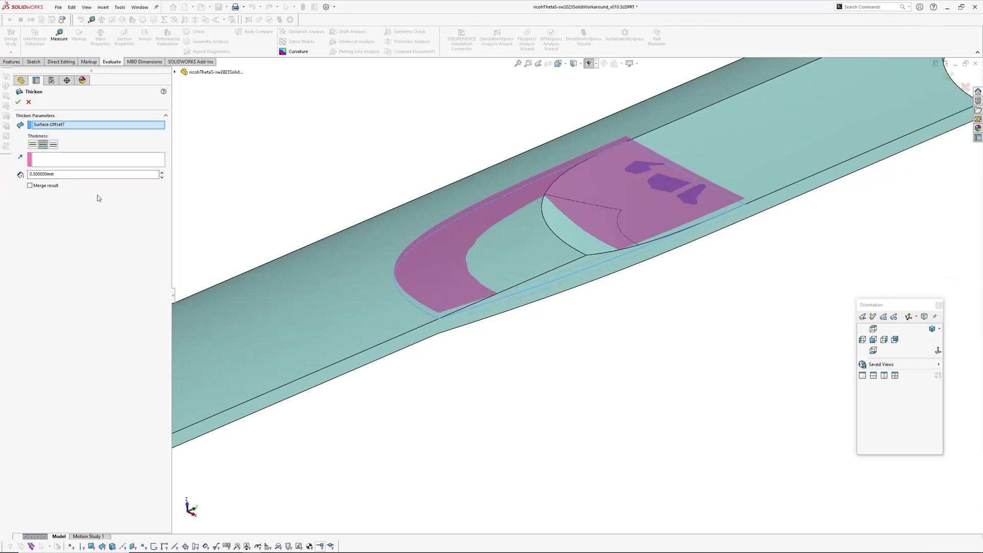
click(18, 102)
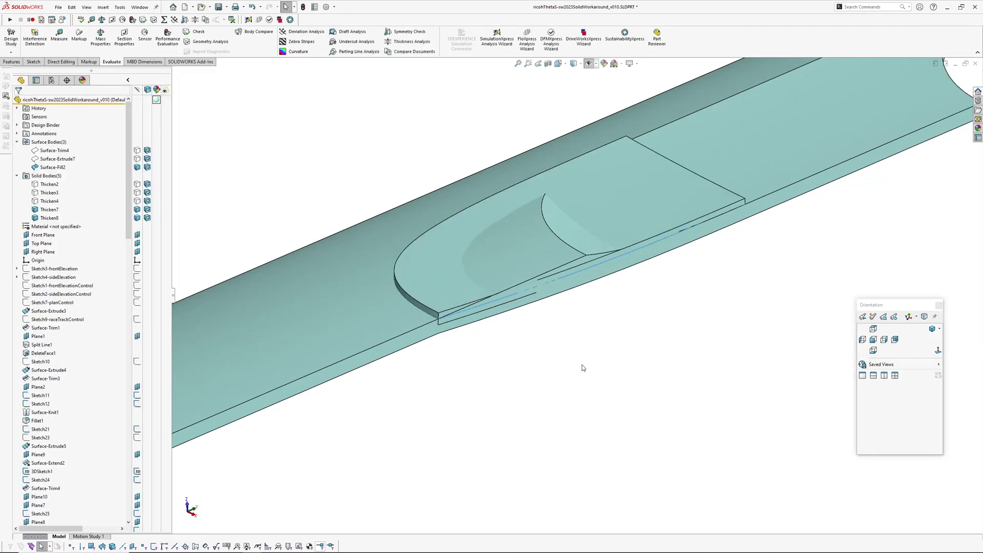
Hide the shell body and offset the long flat side face of the thickened fill body outward by 0.5 mm.
ctrl+middle_drag(497, 385, 511, 404)
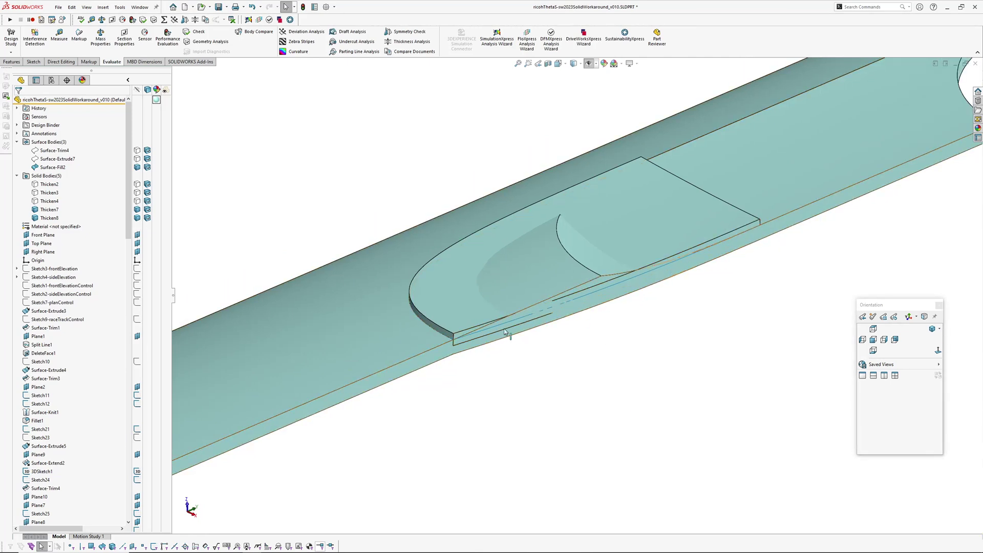
key(Tab)
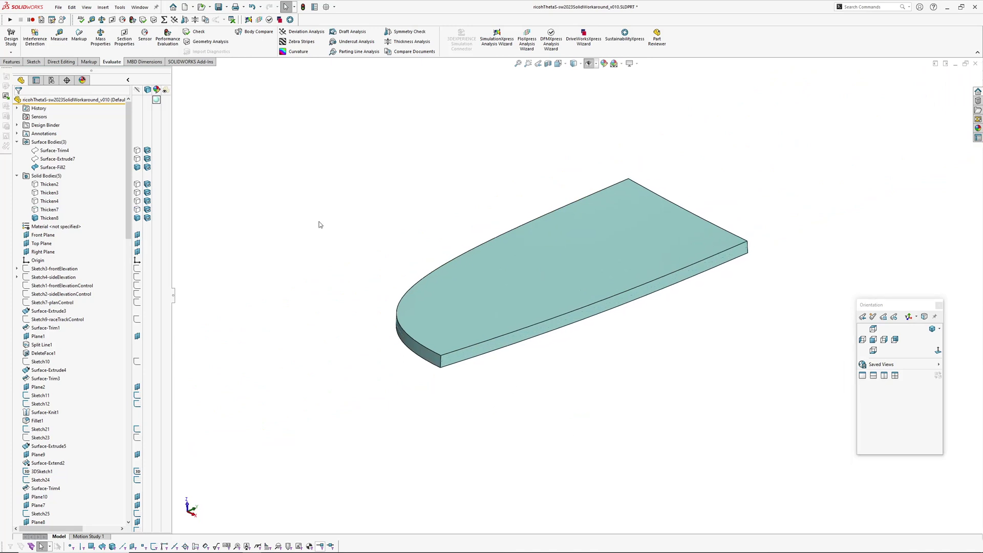
click(103, 7)
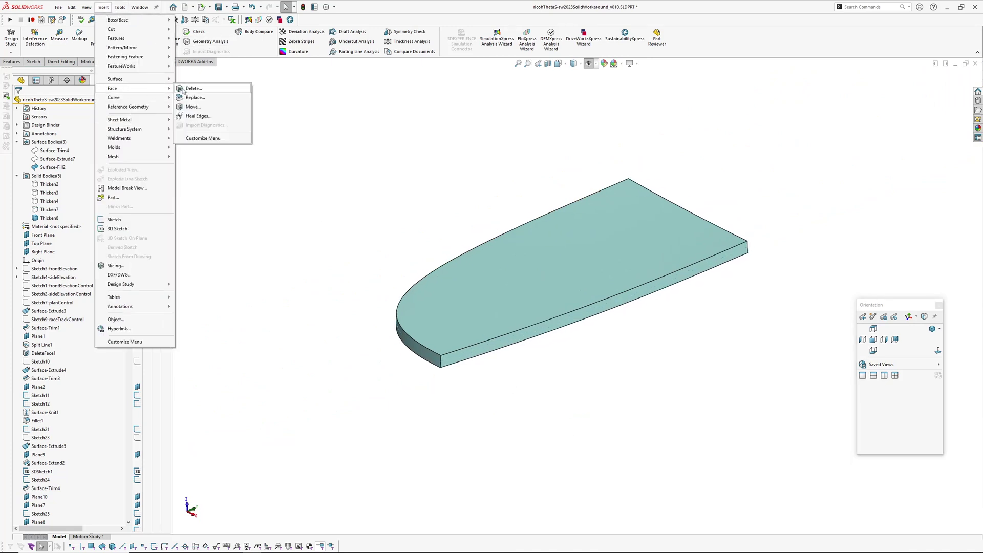
click(193, 107)
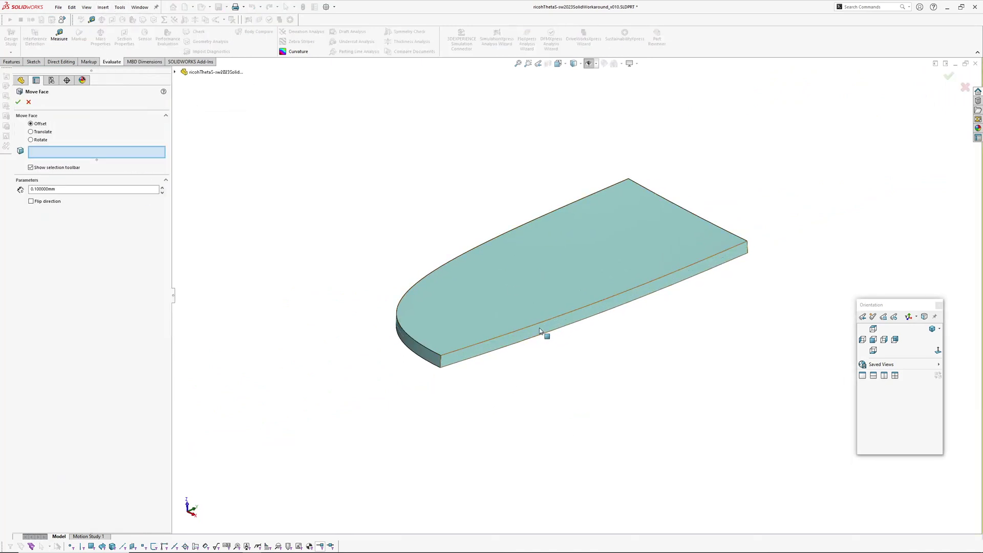
click(542, 328)
scroll(563, 347, down, 3)
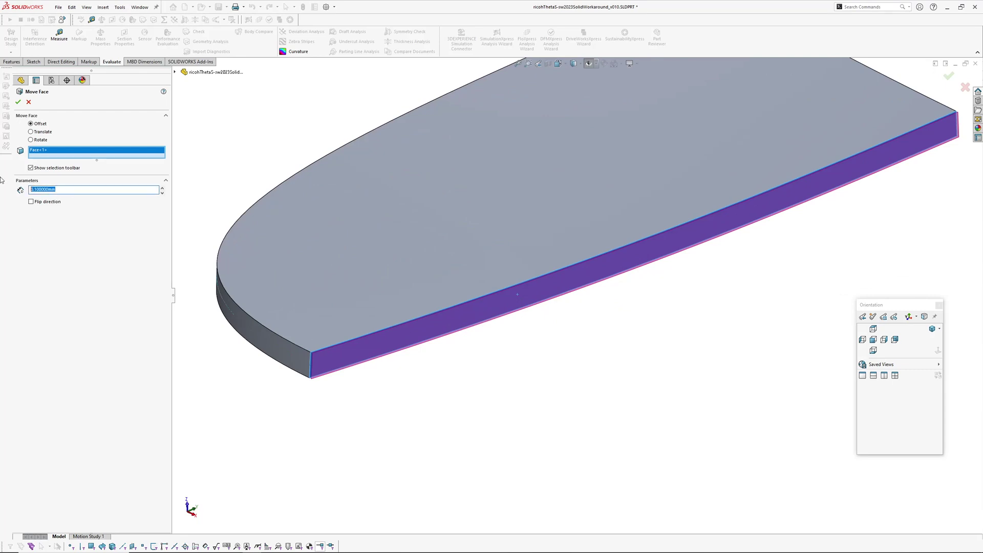
key(Return)
key(Return)
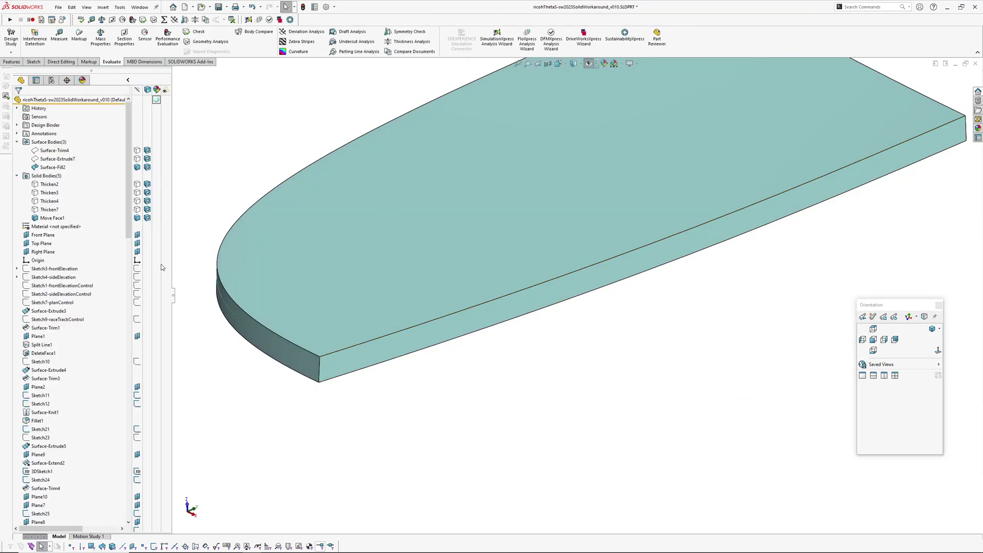
Show the hidden solid bodies again around the thickened fill body.
click(49, 209)
key(shift+Tab)
scroll(576, 295, up, 3)
click(594, 308)
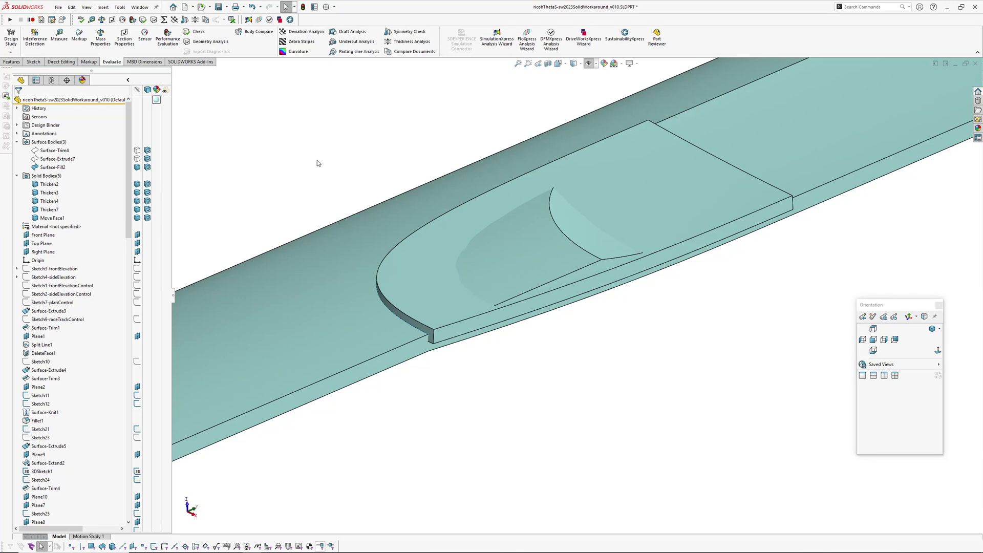
Offset the top face of the thickened fill body outward by 1.6 mm.
click(103, 7)
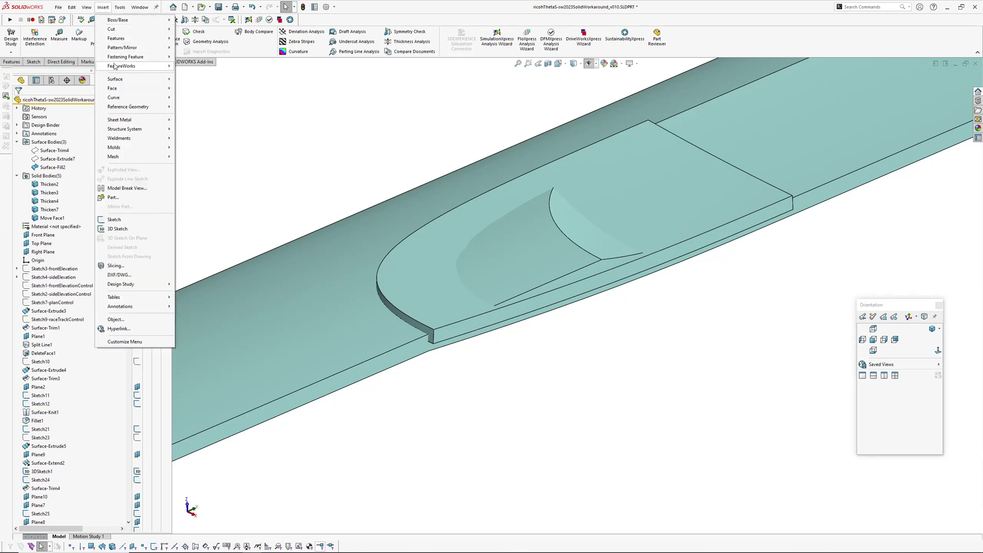
mouse_move(115, 90)
click(193, 107)
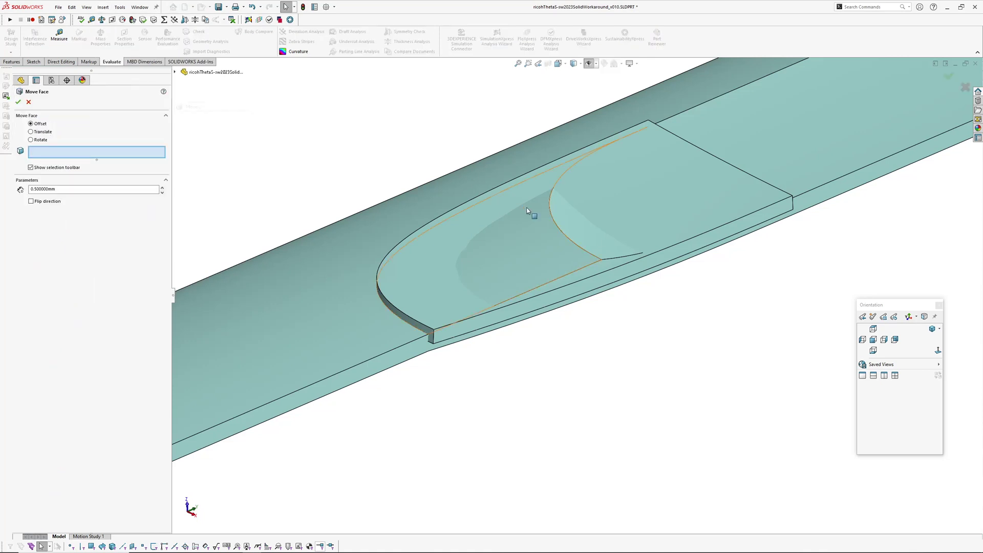
click(419, 273)
click(162, 188)
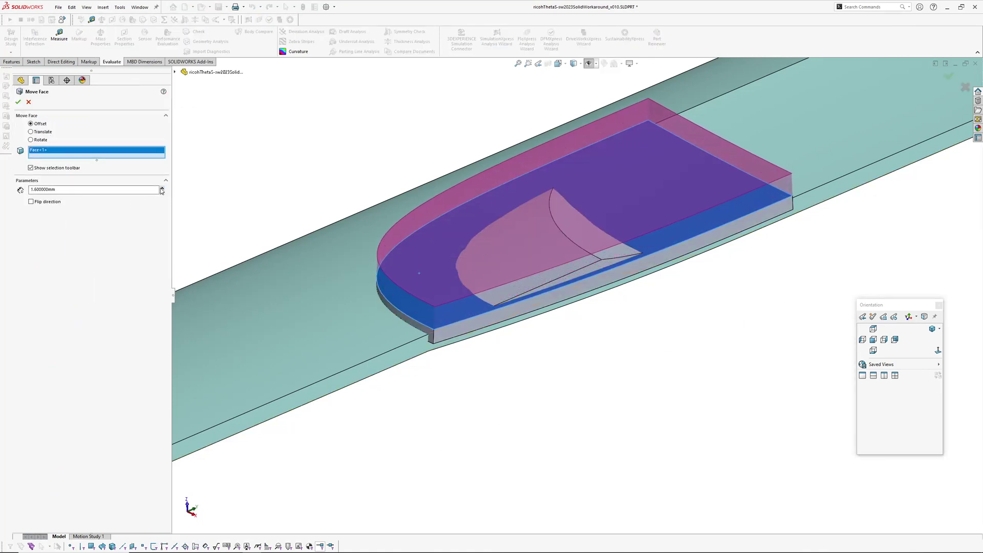
key(Return)
scroll(482, 316, up, 2)
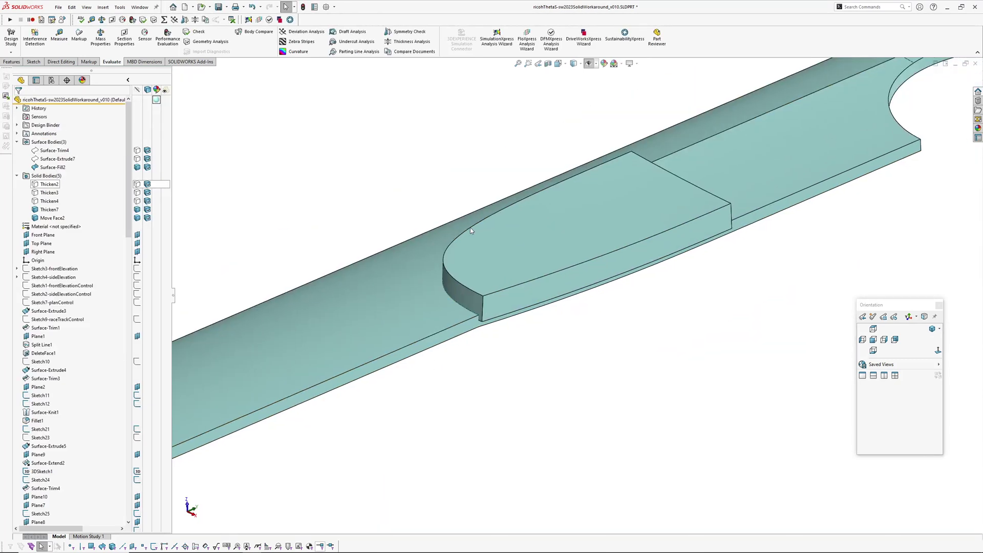
Combine the bodies by subtracting the offset, thickened fill body from the shell body.
click(103, 7)
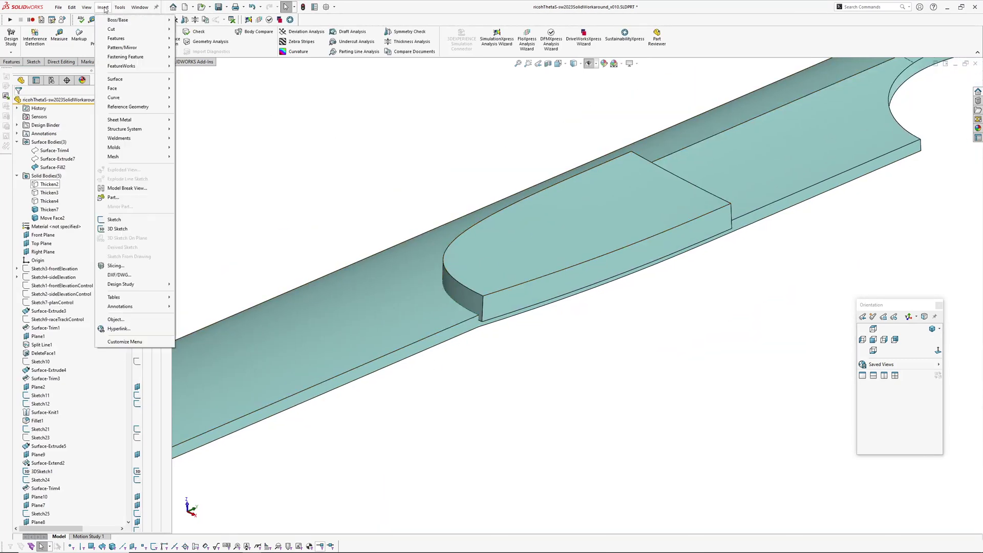
mouse_move(118, 41)
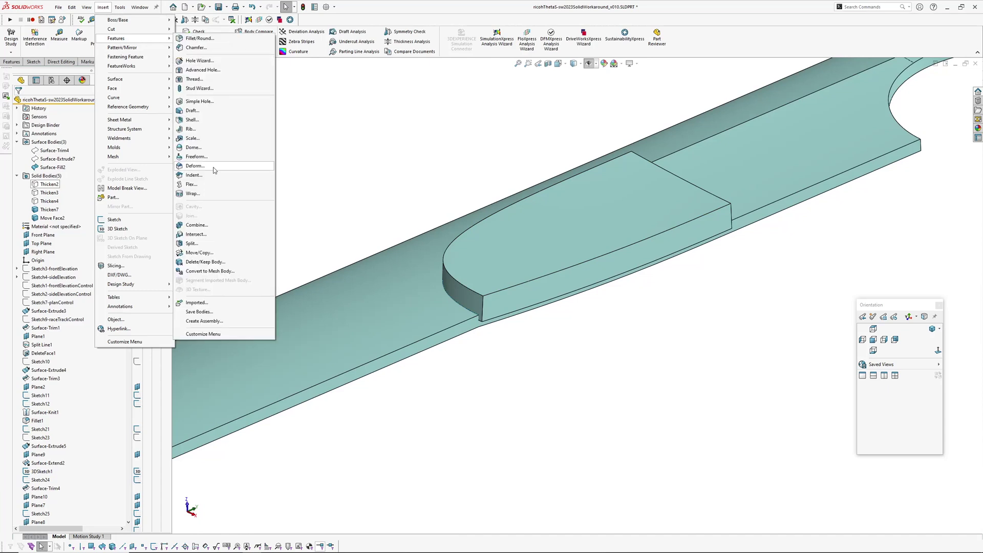
click(198, 225)
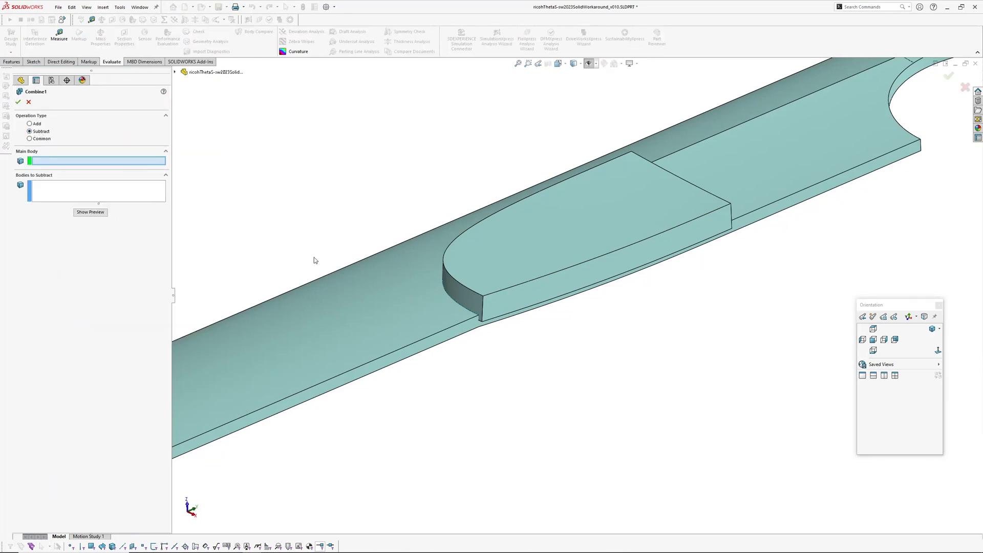
click(344, 272)
click(513, 246)
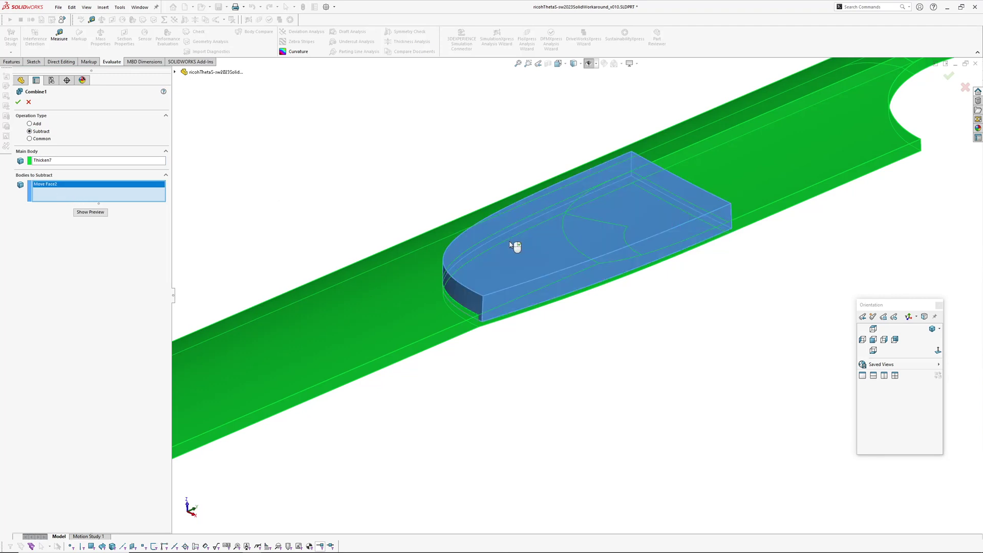
right_click(514, 246)
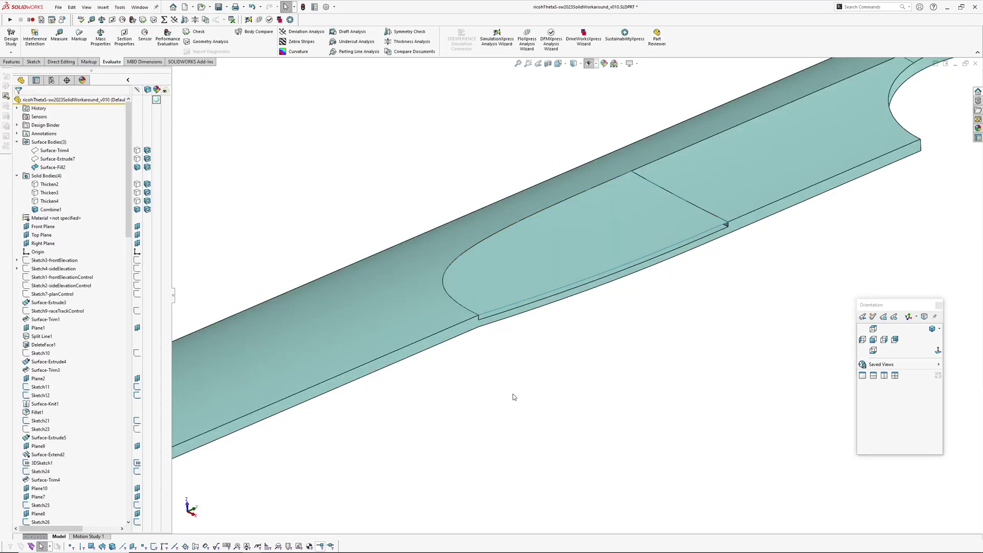
Copy the recess's two wall faces and its floor face as a surface with zero offset.
middle_drag(554, 384, 608, 283)
scroll(630, 310, down, 1)
key(o)
scroll(697, 138, down, 5)
click(650, 210)
click(629, 200)
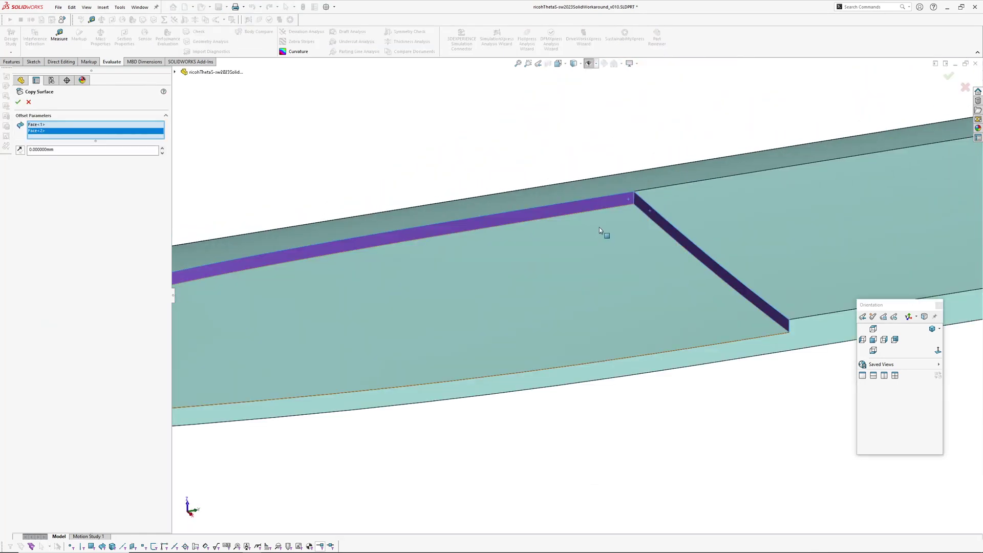
click(432, 285)
middle_drag(432, 286, 481, 292)
key(Return)
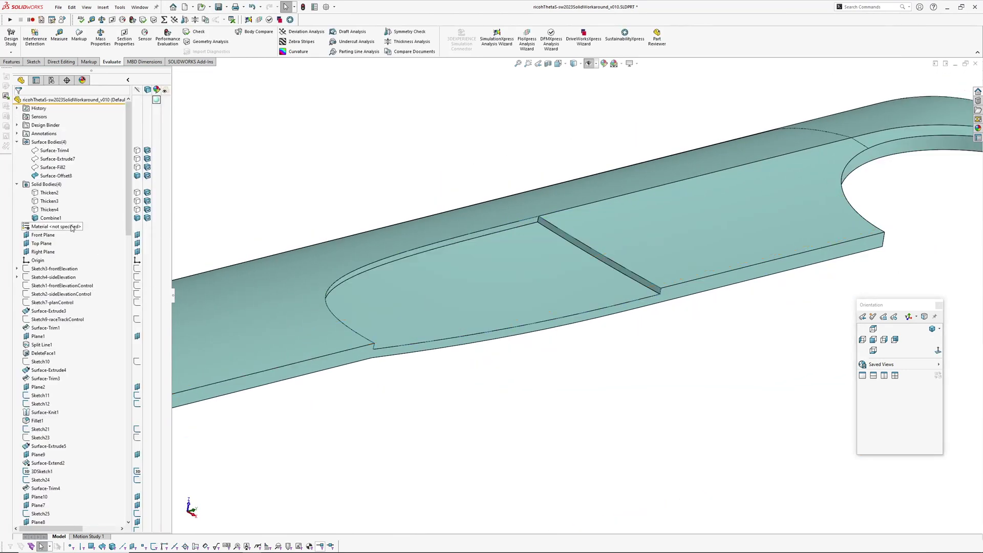
Show the smooth fill surface and hide the shell body to isolate the recess surfaces.
click(51, 167)
click(56, 156)
key(Tab)
Knit the fill surface and the copied recess faces into one surface body.
key(k)
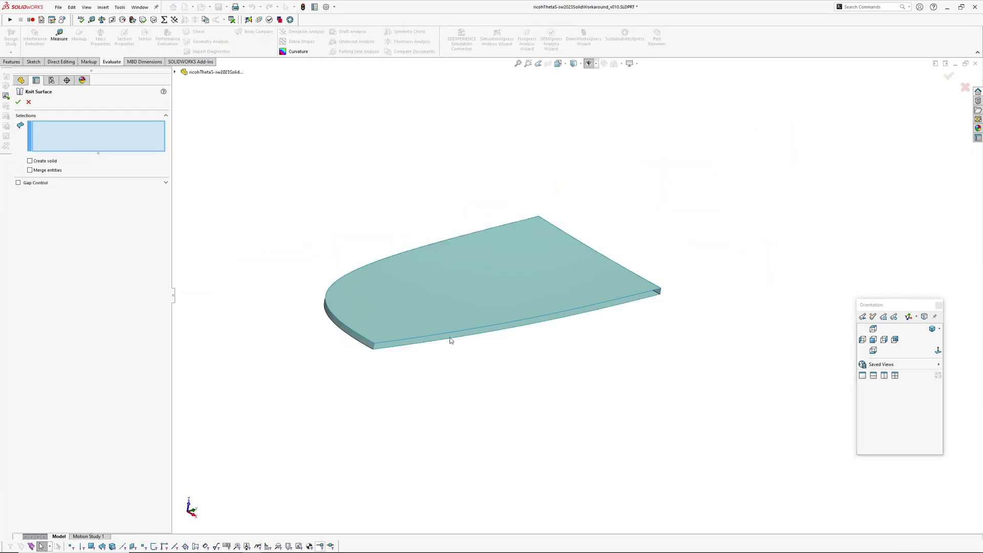
click(447, 331)
scroll(400, 352, down, 4)
click(410, 322)
right_click(411, 322)
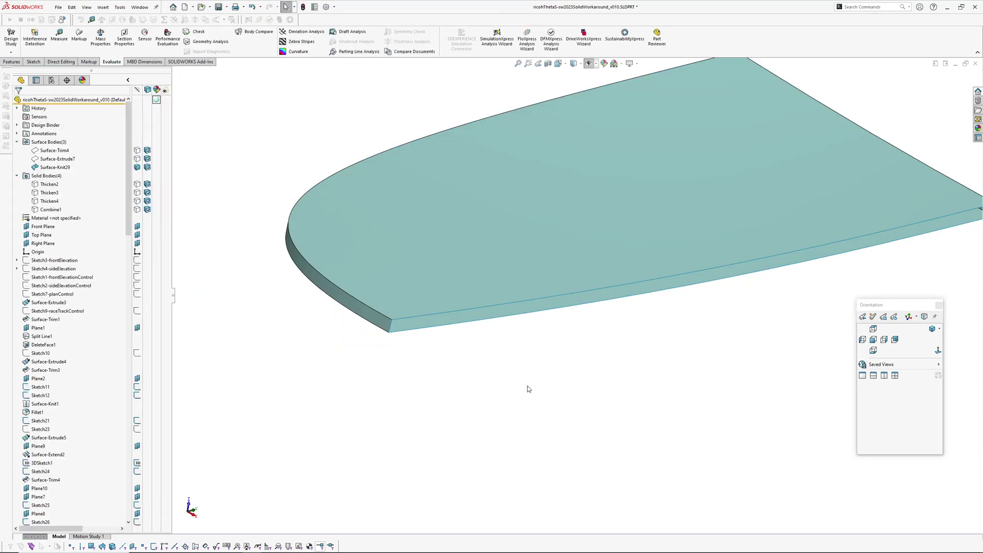
scroll(595, 351, up, 4)
Create a sketch on the Right Plane and convert the open edge loop of the knitted surface into it.
ctrl+middle_drag(594, 352, 497, 379)
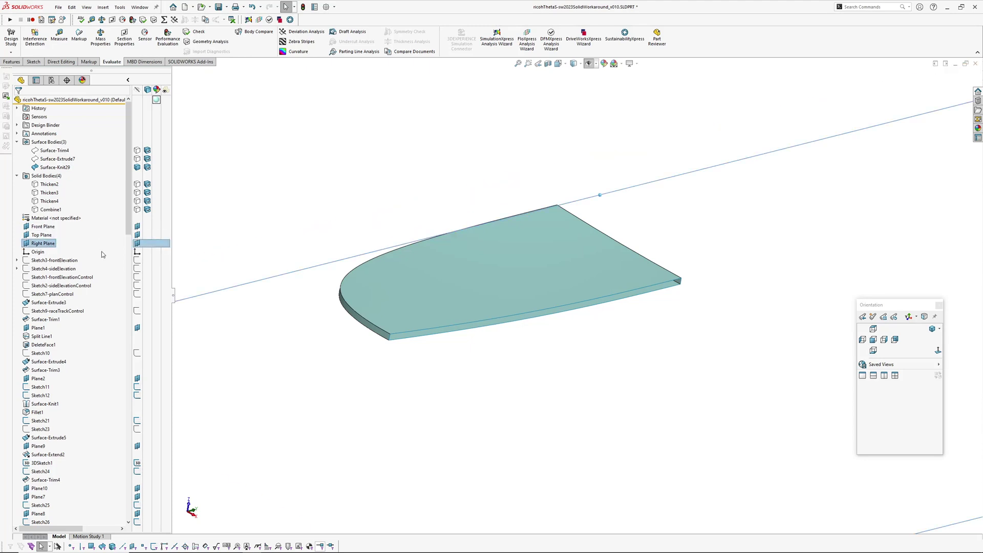
click(53, 231)
right_click(441, 338)
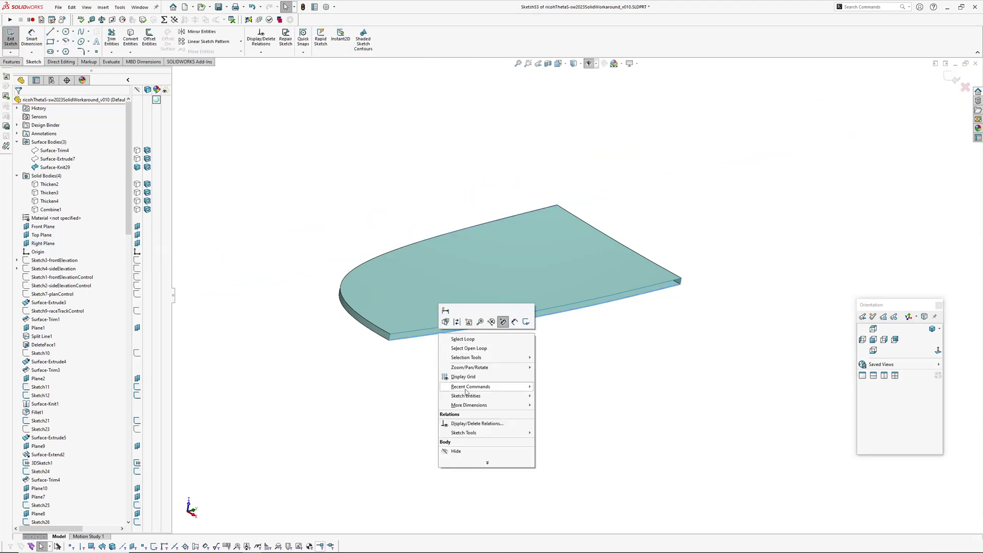
click(472, 349)
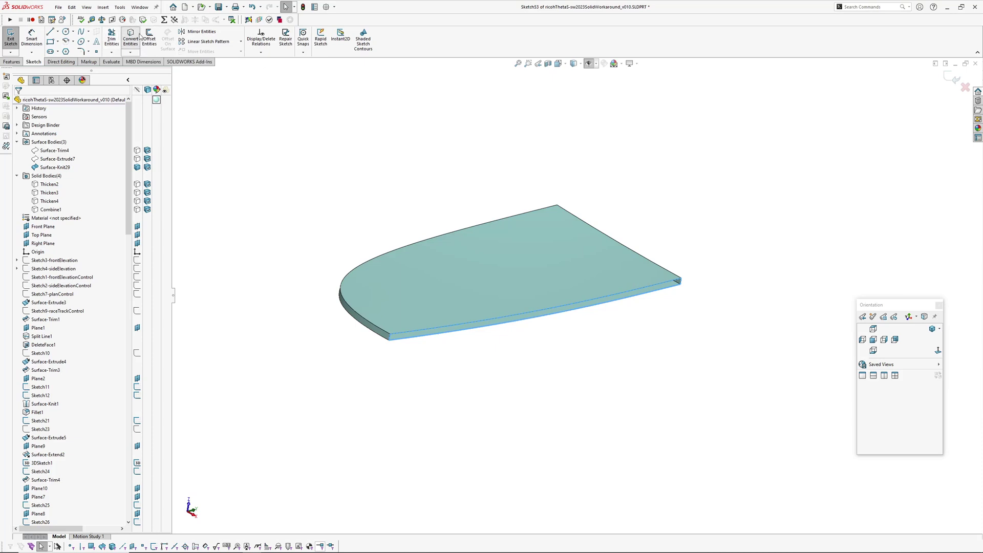
key(ctrl+b)
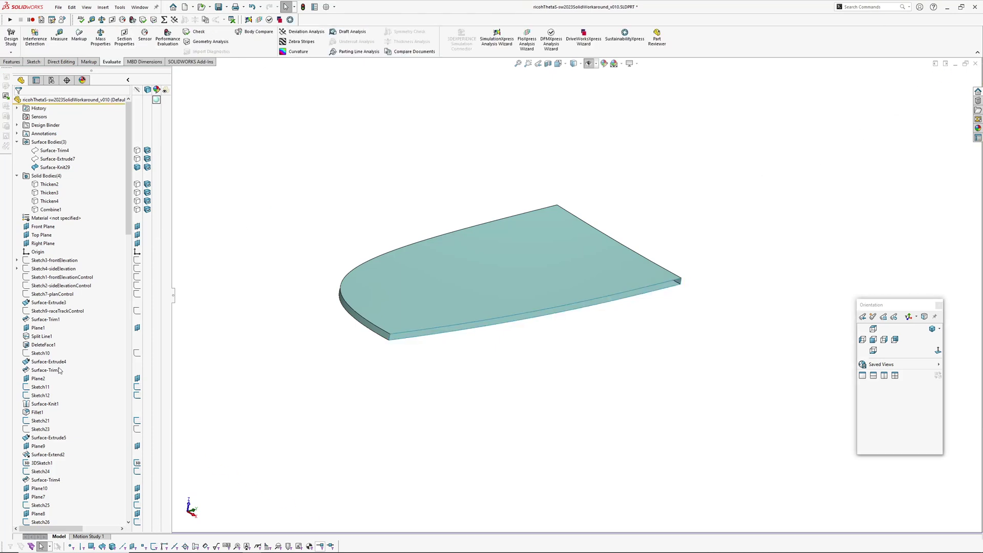
Create a planar surface bounded by the converted edge-loop sketch to close the open side.
scroll(78, 370, down, 20)
click(39, 438)
click(34, 438)
click(103, 7)
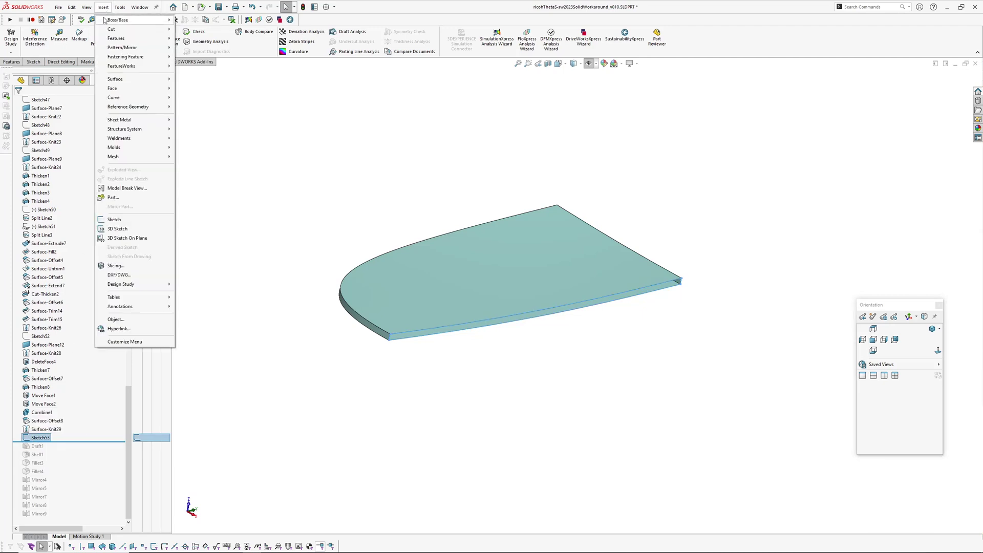
mouse_move(118, 82)
click(200, 128)
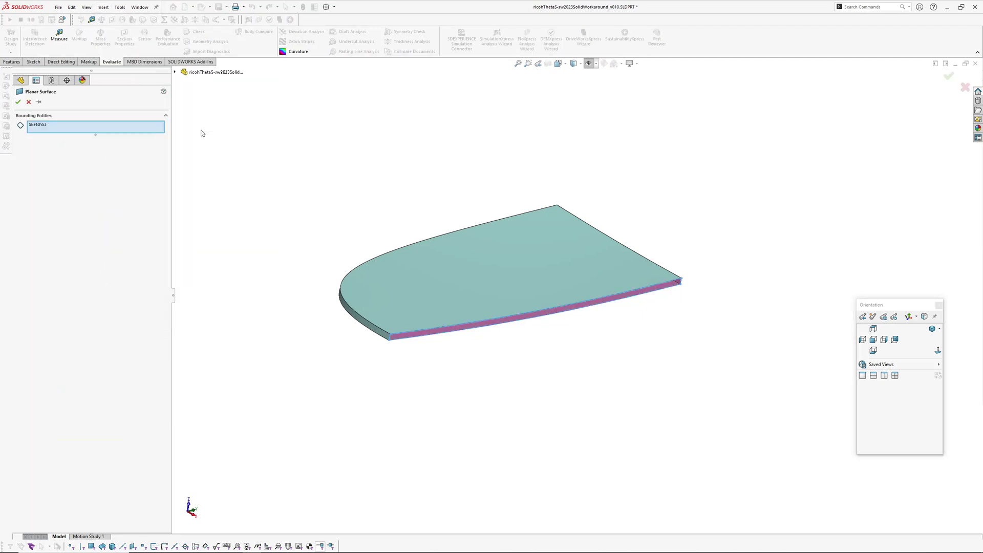
key(Return)
Knit the new planar surface to the knitted recess surface without creating a solid.
key(k)
click(465, 298)
scroll(461, 353, down, 5)
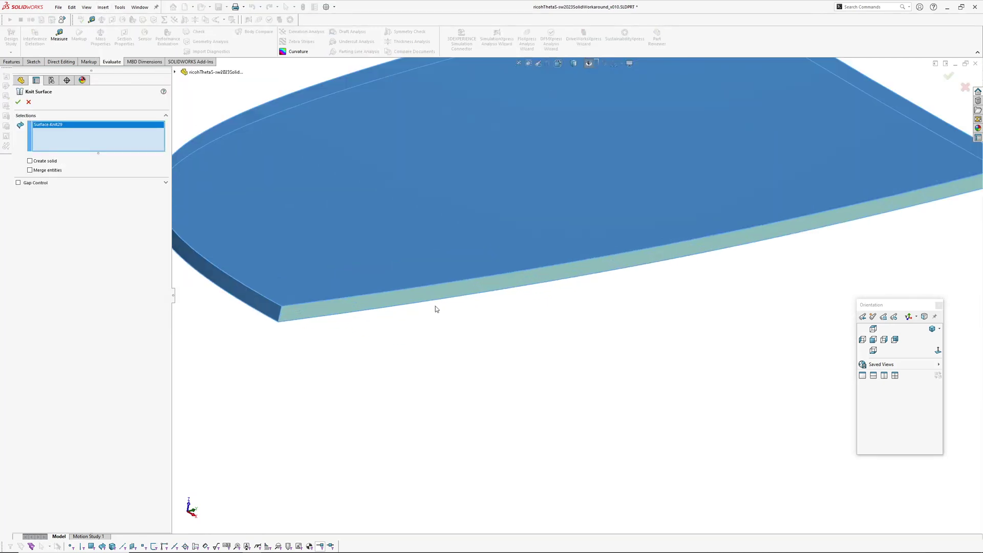
click(435, 299)
right_click(436, 299)
scroll(550, 353, up, 4)
scroll(551, 352, up, 3)
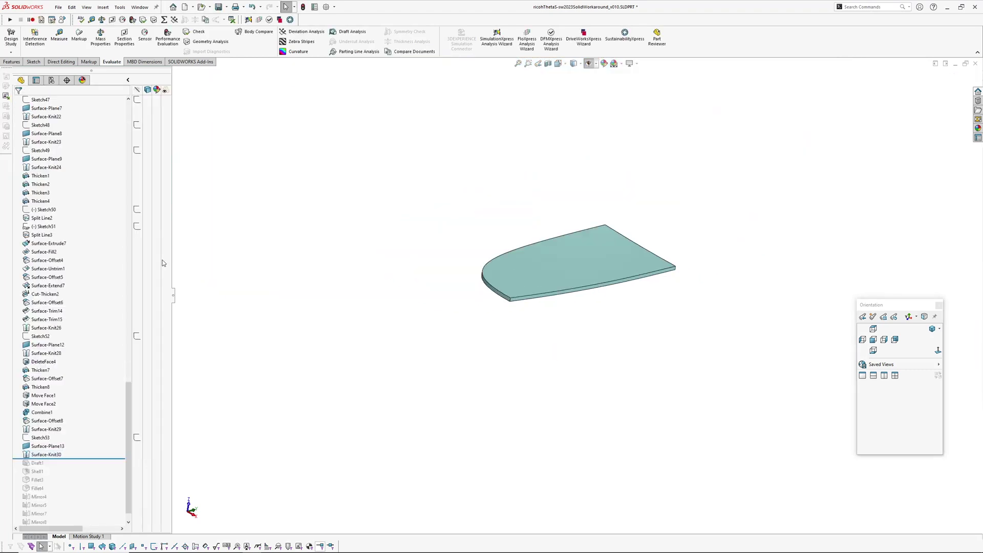
Show the hidden shell body again around the closed knitted surface.
scroll(85, 208, up, 15)
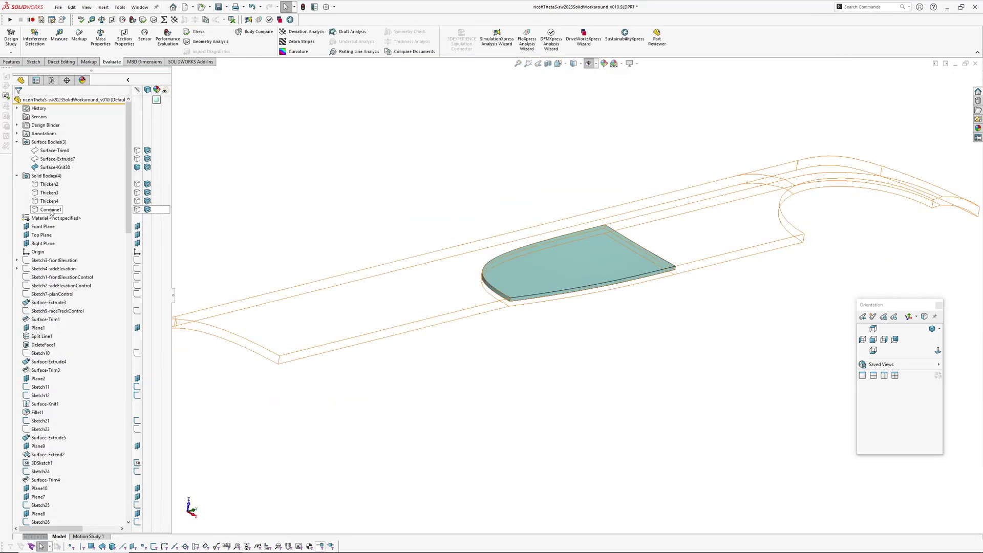
click(50, 210)
click(58, 198)
click(518, 347)
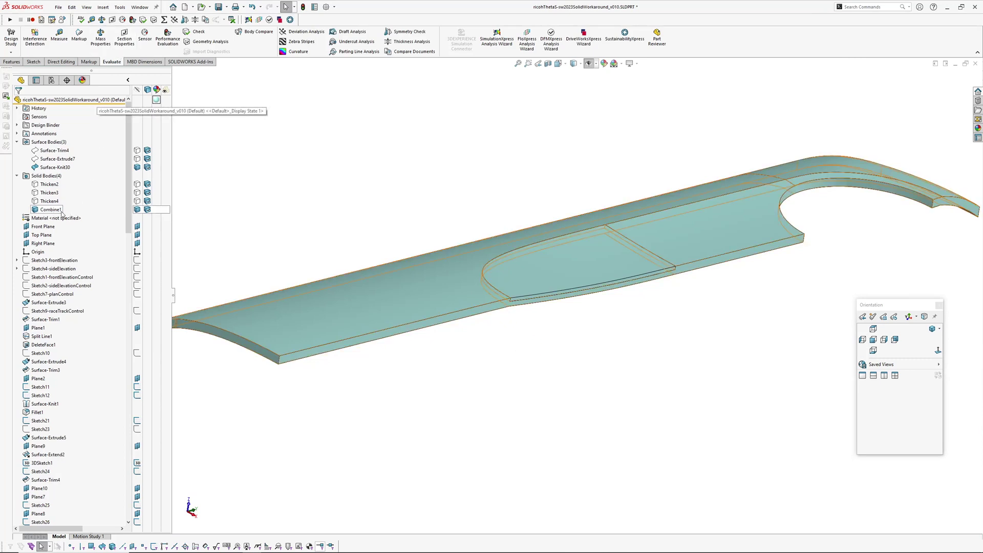
Thicken the closed knitted surface with Create solid from enclosed volume and merge the result with the shell body only.
click(103, 7)
mouse_move(106, 22)
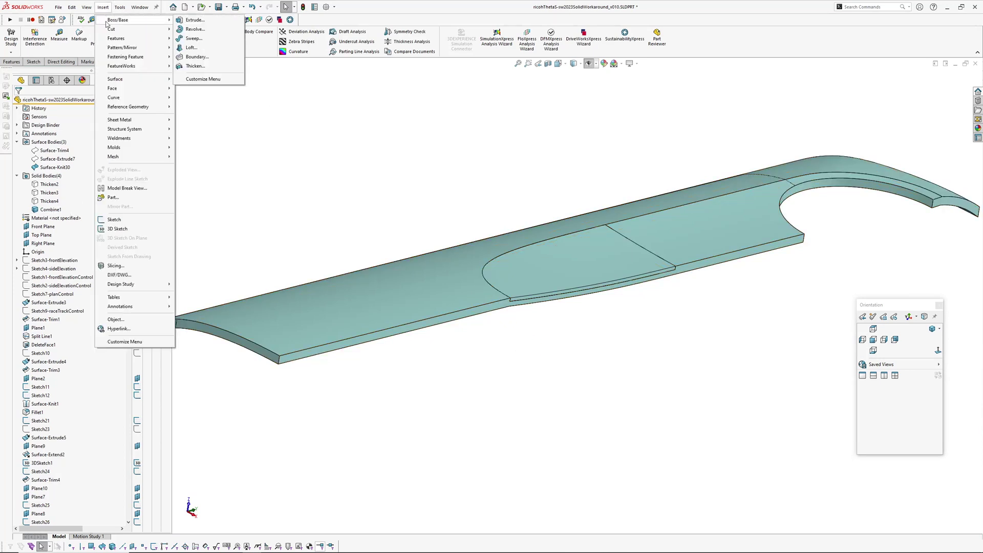
click(196, 66)
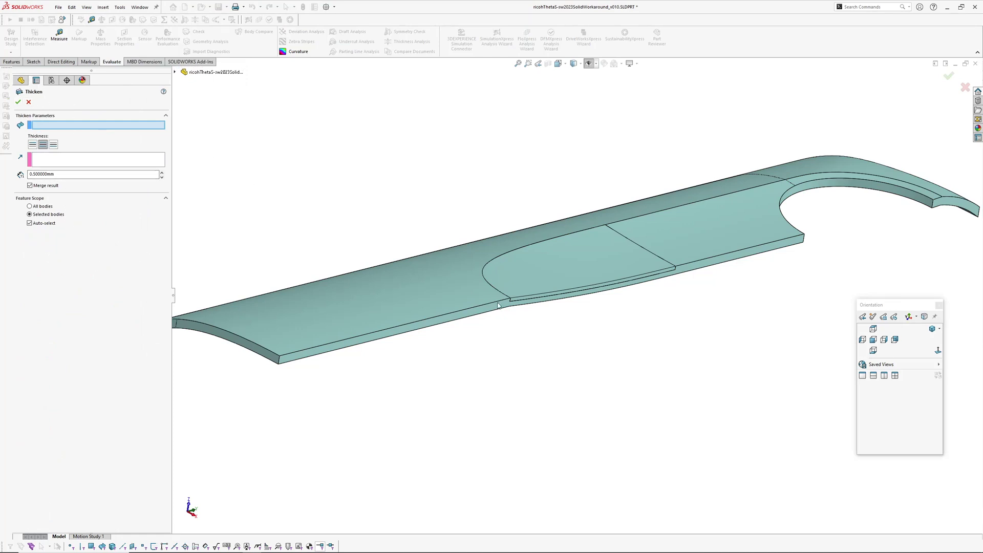
click(514, 310)
scroll(572, 314, up, 3)
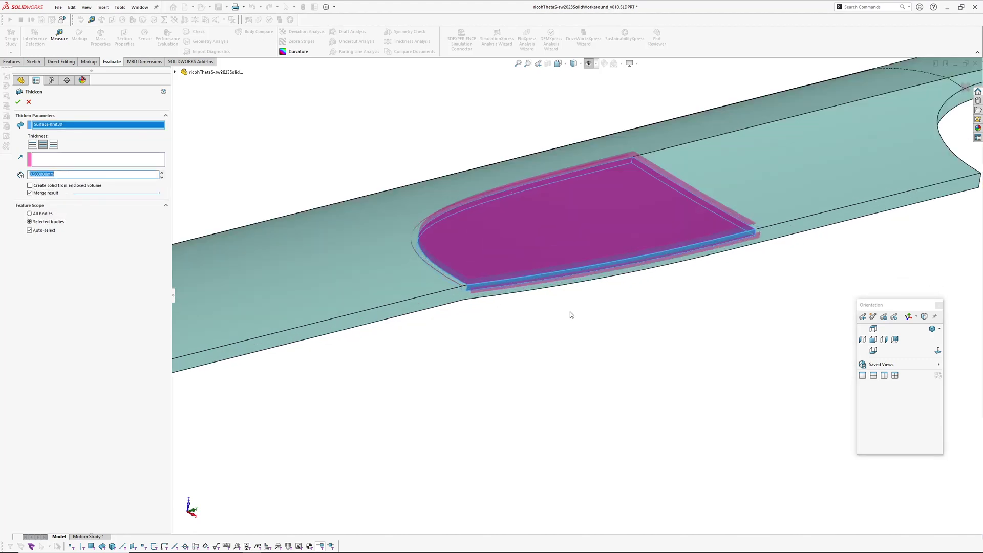
click(36, 187)
click(30, 231)
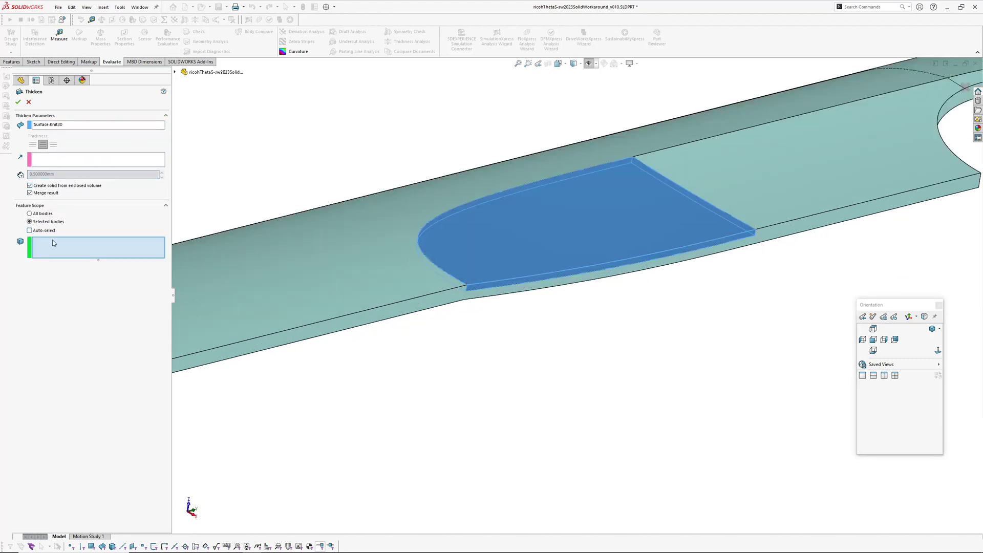
click(334, 272)
right_click(333, 273)
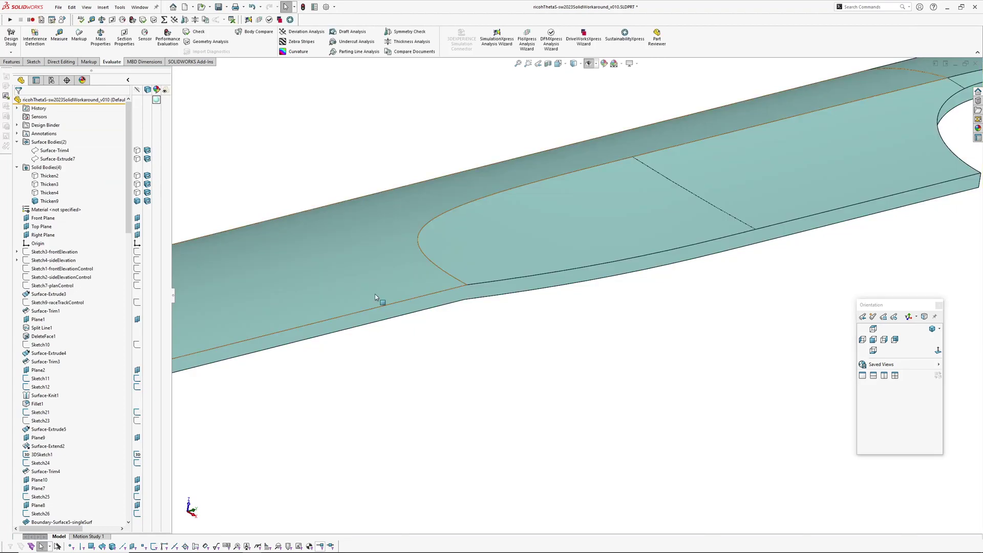
Roll the feature history forward past Draft1 and Shell1.
middle_drag(549, 334, 740, 205)
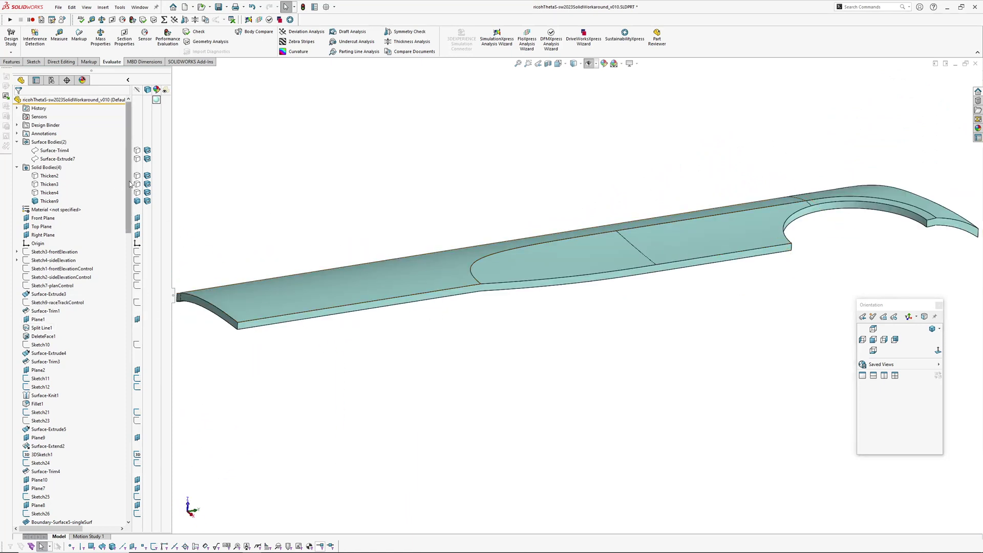
drag(129, 183, 137, 475)
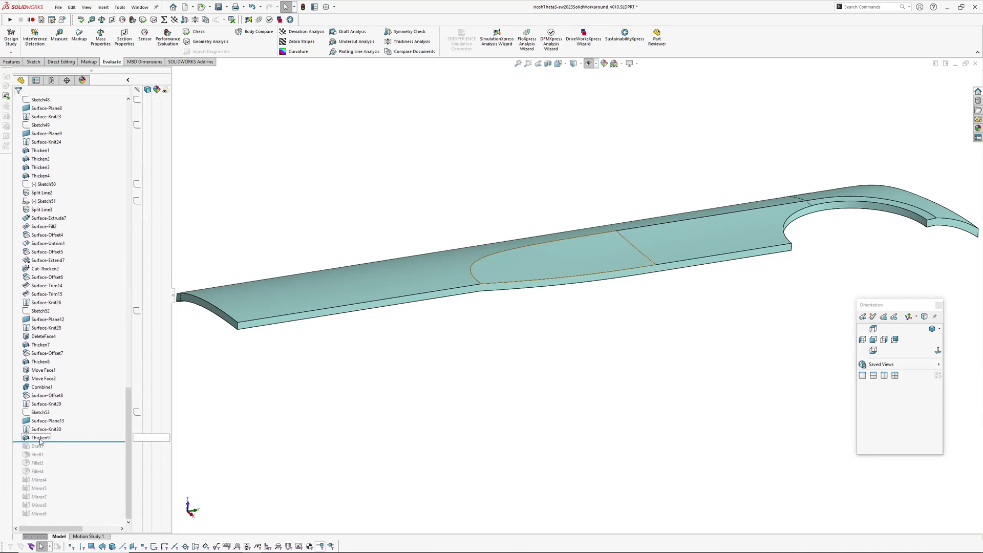
middle_drag(370, 413, 377, 333)
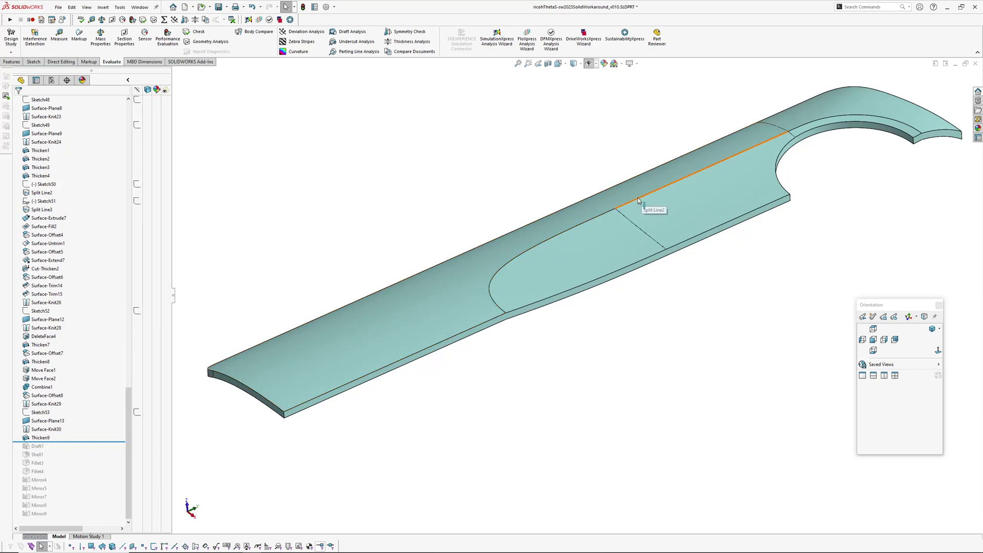
middle_drag(496, 289, 574, 243)
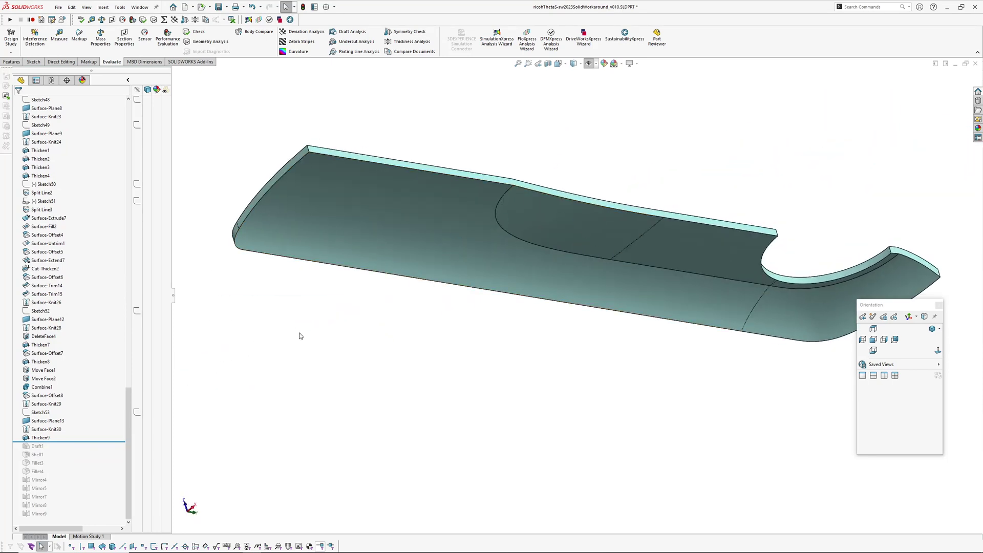
drag(64, 441, 64, 452)
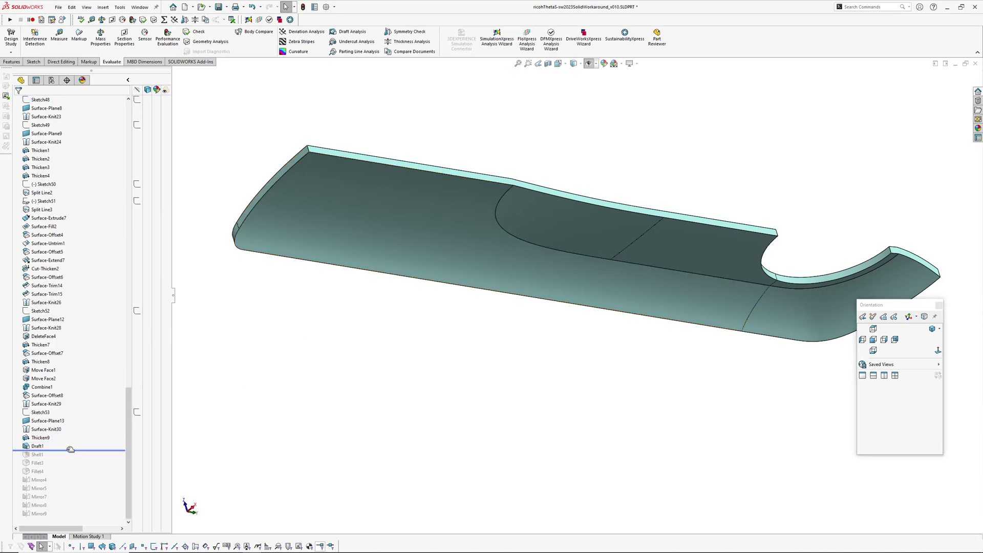
drag(70, 449, 71, 459)
Edit Shell1 and add the inner recess face to the faces to remove.
click(44, 454)
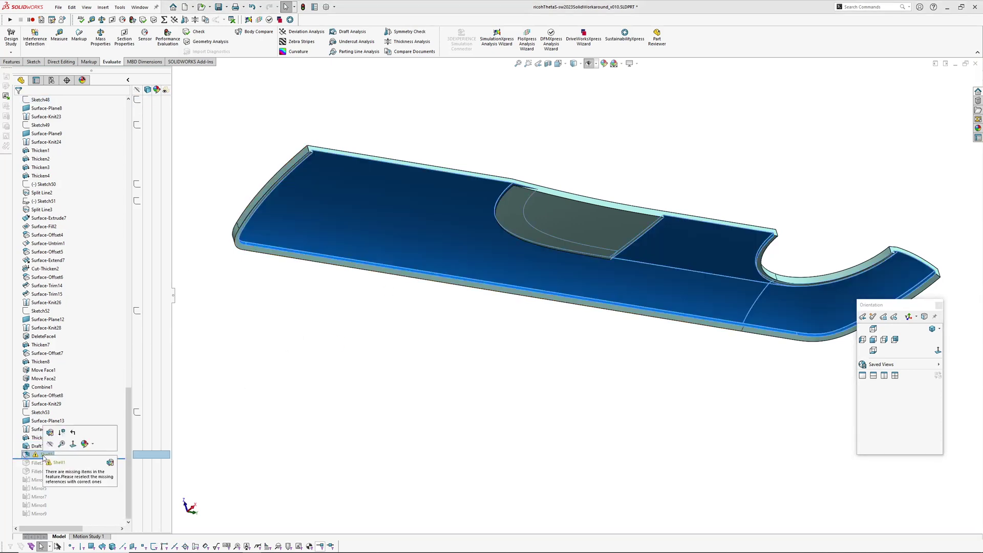
click(50, 433)
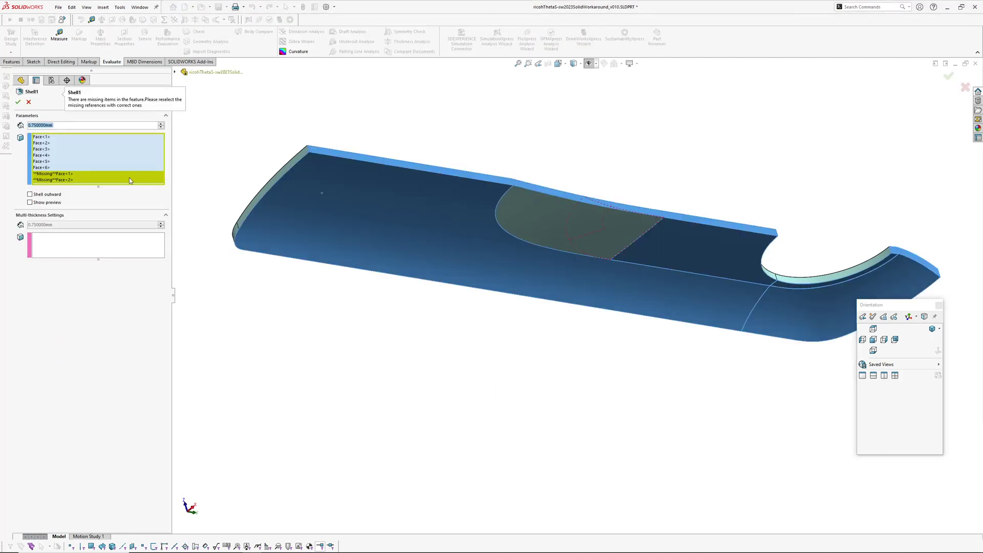
click(544, 216)
middle_drag(546, 233, 515, 247)
right_click(515, 247)
key(Return)
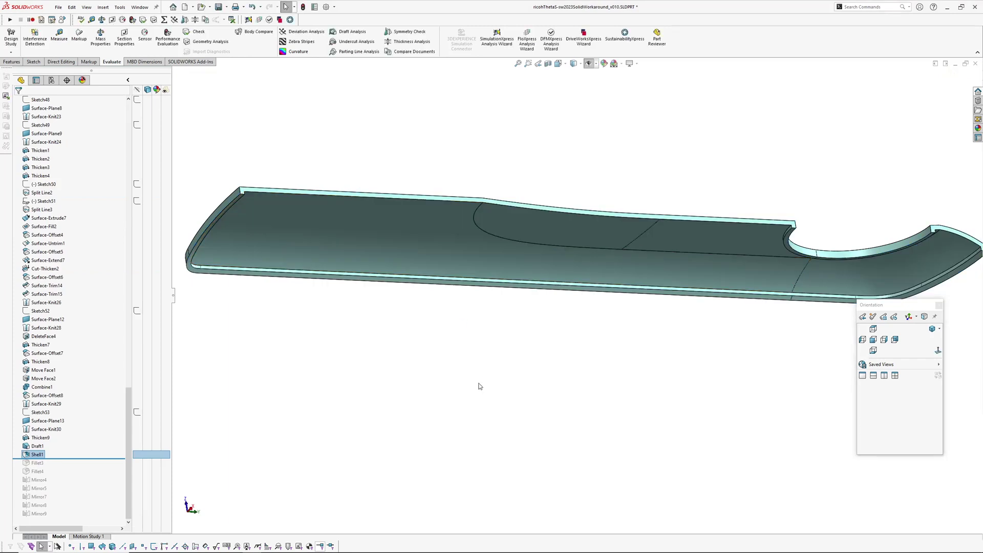
Roll the feature history forward past Fillet3 and inspect the shell from its outer and inner sides.
ctrl+middle_drag(482, 386, 529, 335)
click(530, 334)
drag(73, 459, 75, 465)
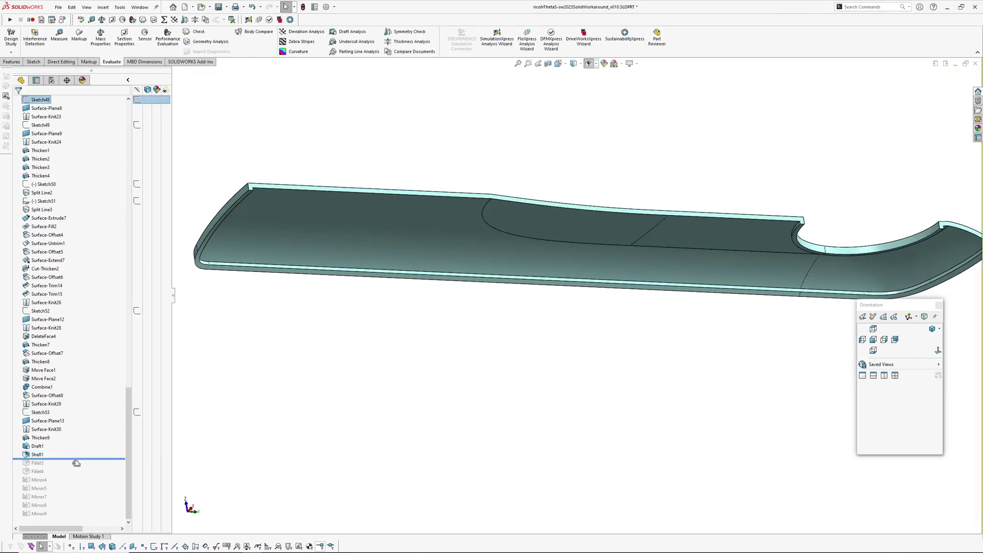
middle_drag(360, 266, 379, 362)
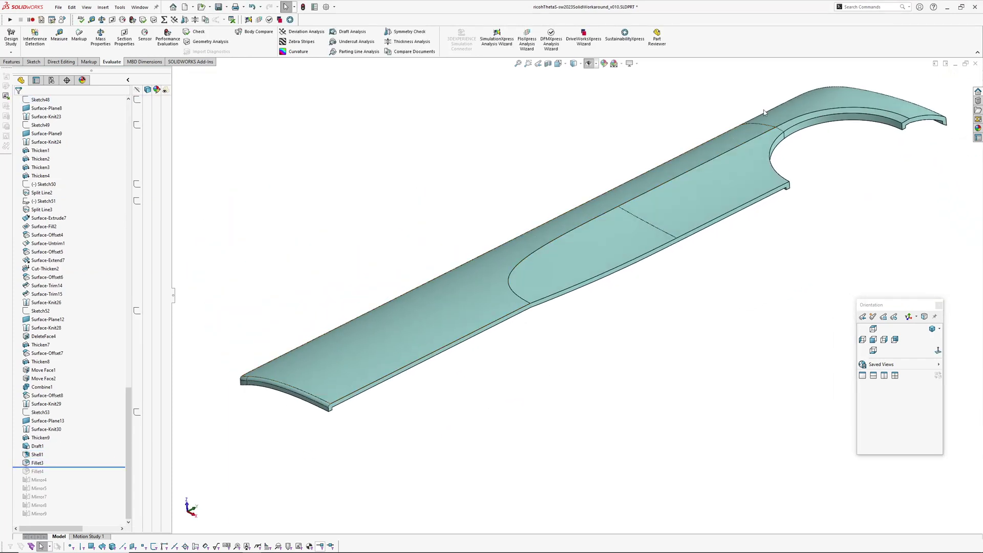
middle_drag(773, 109, 691, 136)
scroll(538, 245, down, 5)
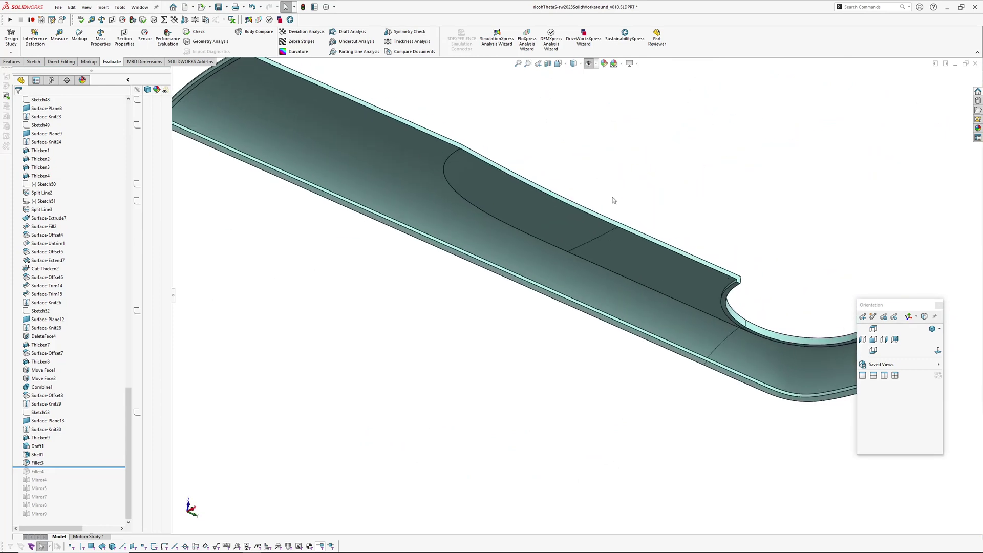
Roll the feature history forward past Fillet4 and edit that fillet to reselect the outer edge between the recess and the curved side face.
drag(64, 467, 64, 477)
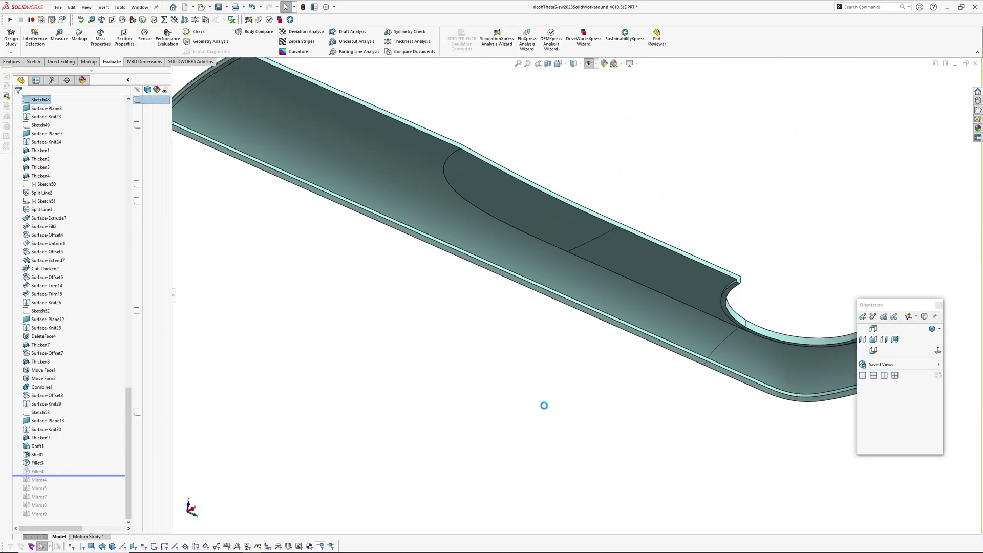
middle_drag(438, 220, 227, 405)
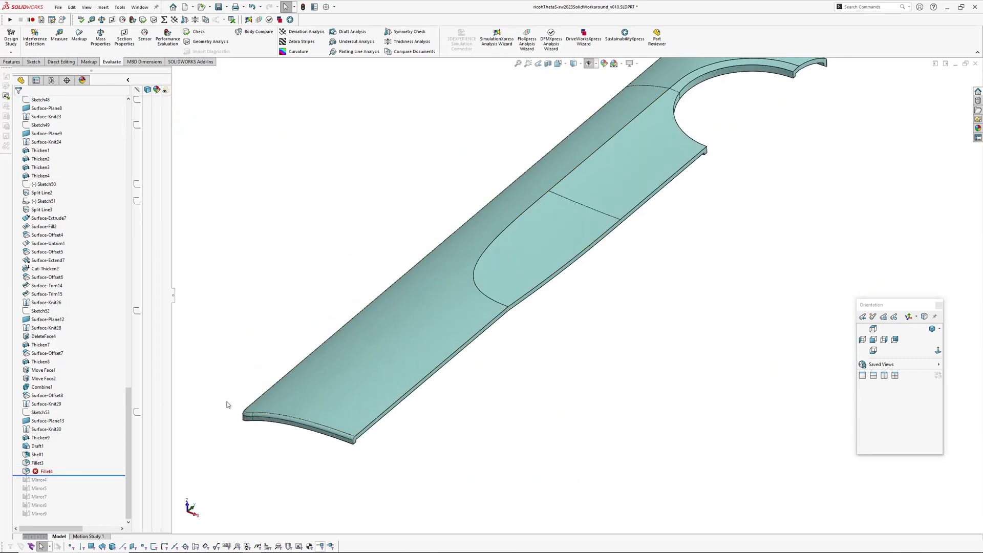
click(40, 470)
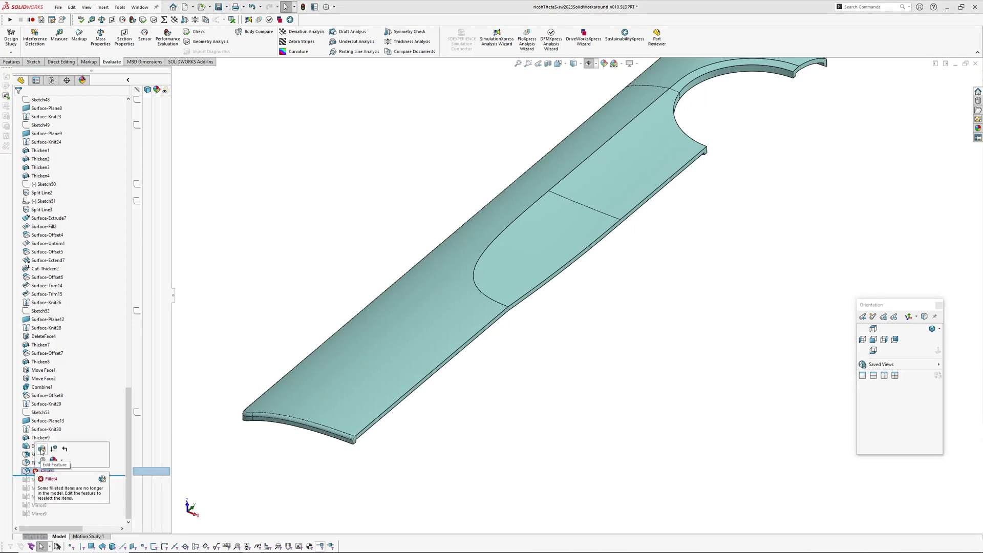
click(43, 449)
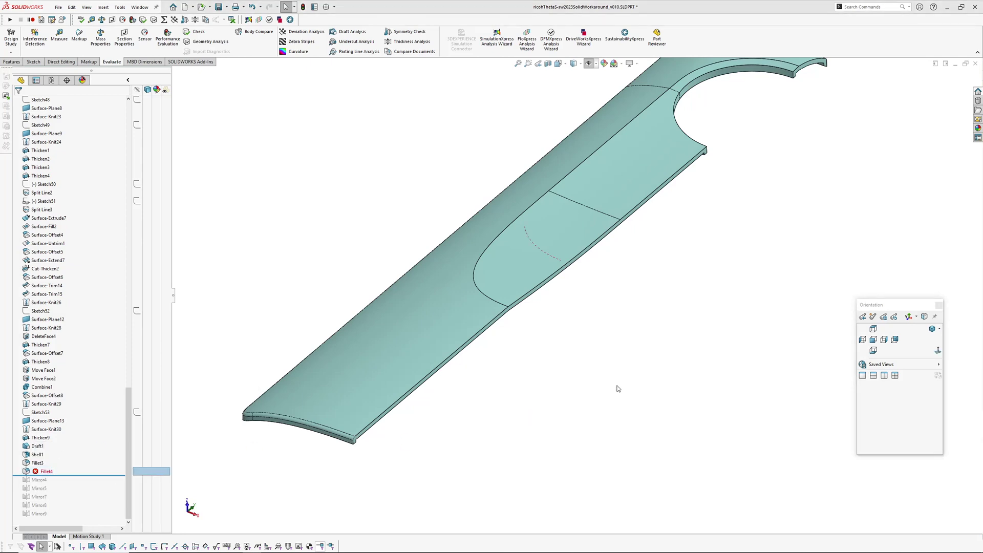
click(571, 174)
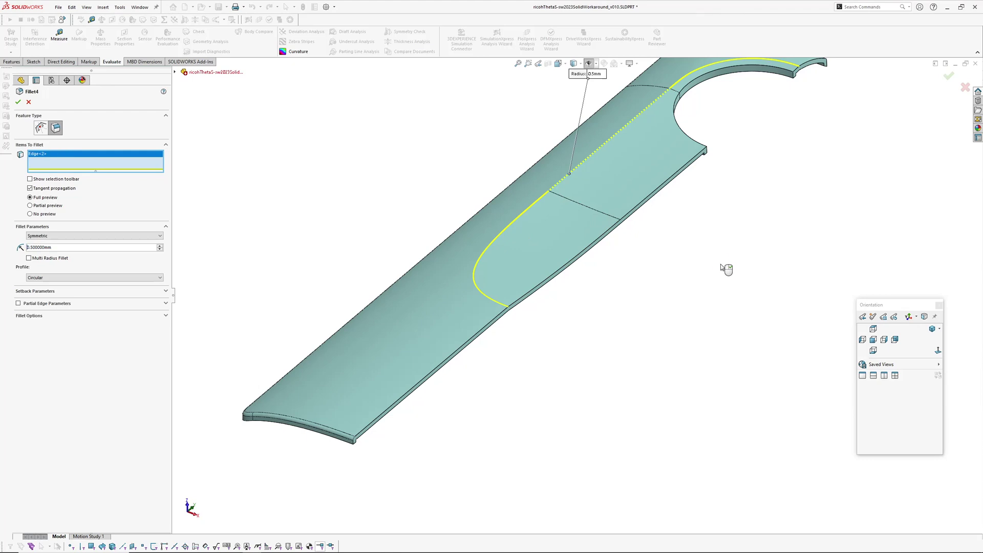
right_click(726, 268)
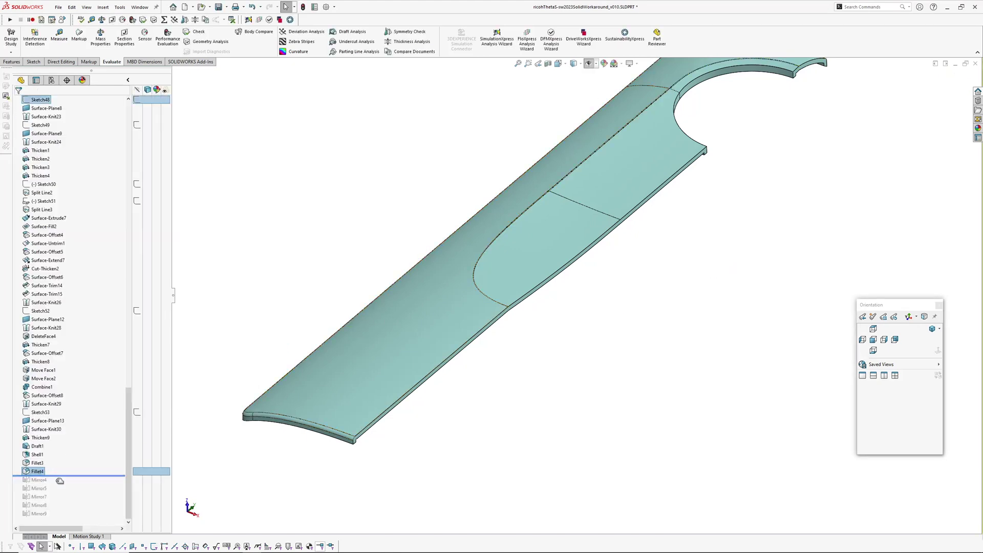
Roll the feature history forward past Mirror9 and inspect the outer side of the full mirrored shell.
middle_drag(614, 450, 634, 270)
middle_drag(611, 343, 615, 292)
middle_drag(705, 358, 700, 336)
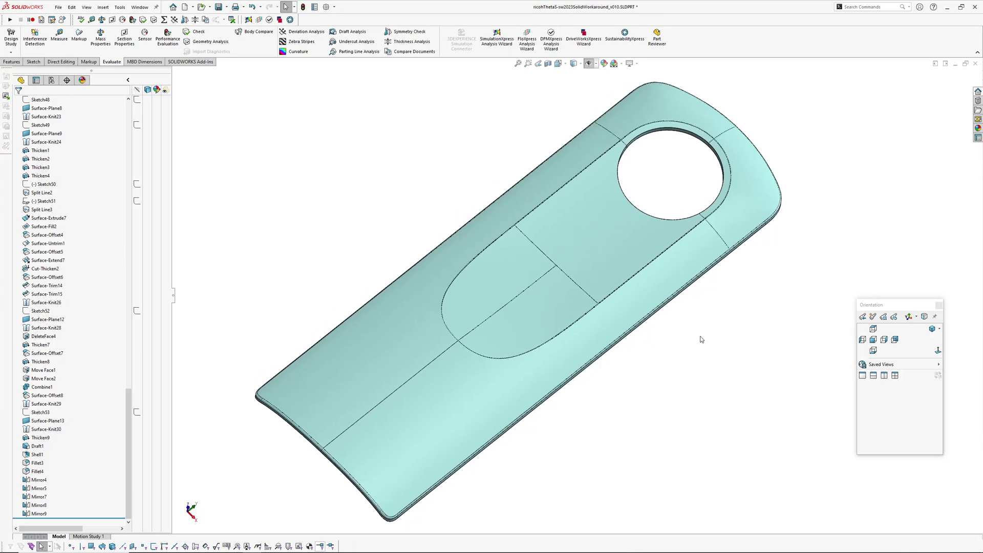